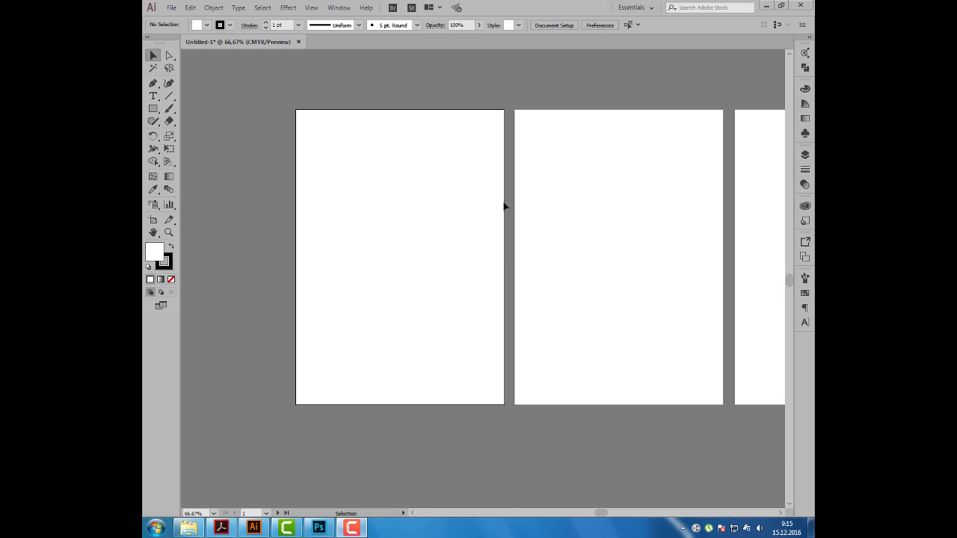
Open Panda.jpg from the Booklet folder as a separate document
click(171, 8)
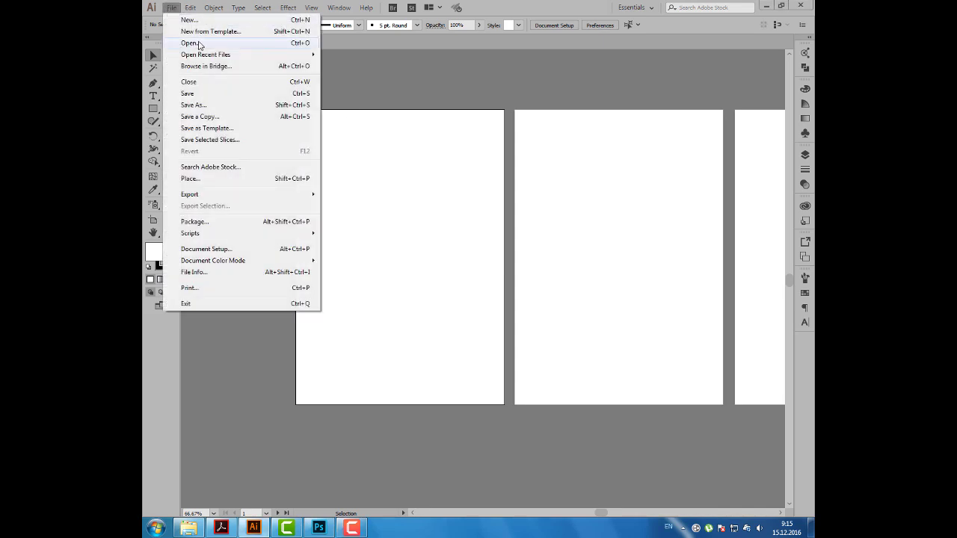
click(200, 44)
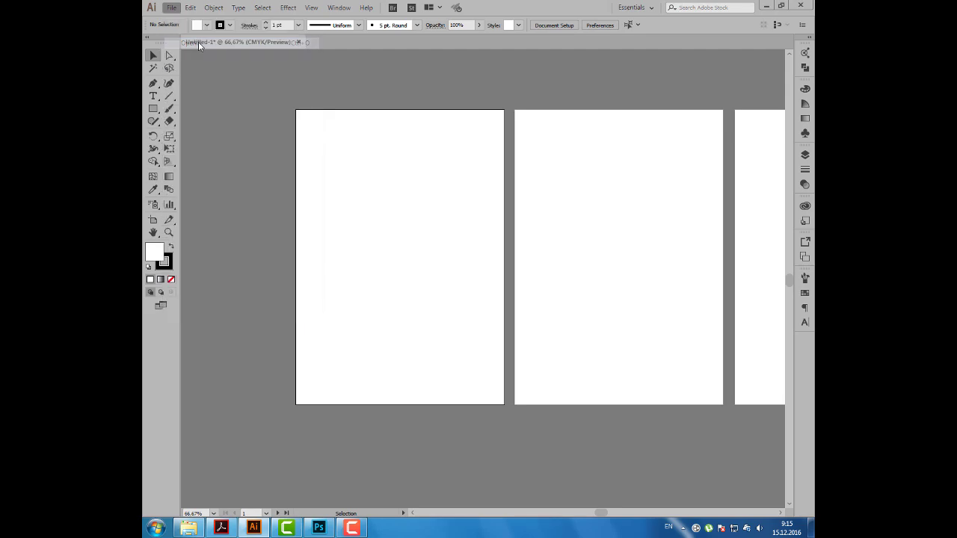
click(344, 110)
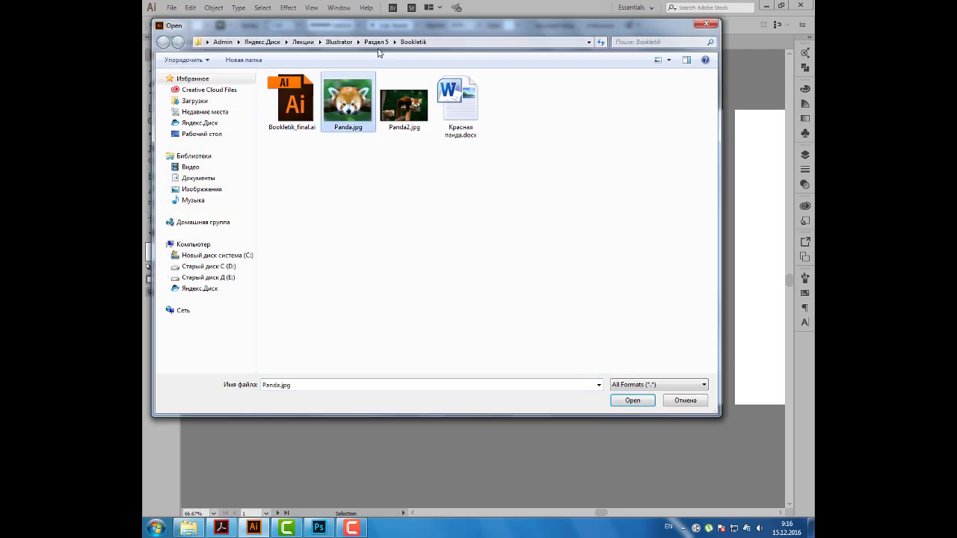
click(628, 401)
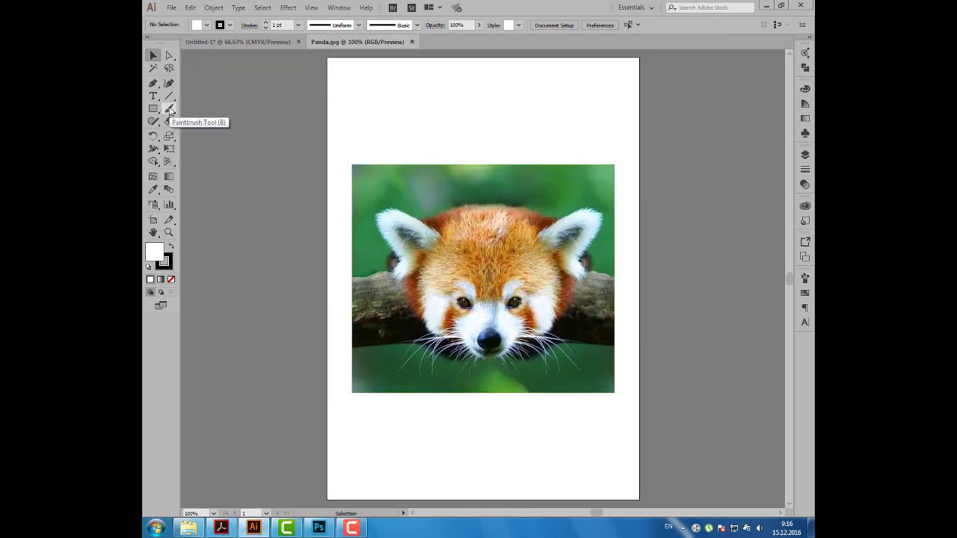
drag(169, 109, 199, 113)
Draw a wide rectangle above the panda photo
click(198, 112)
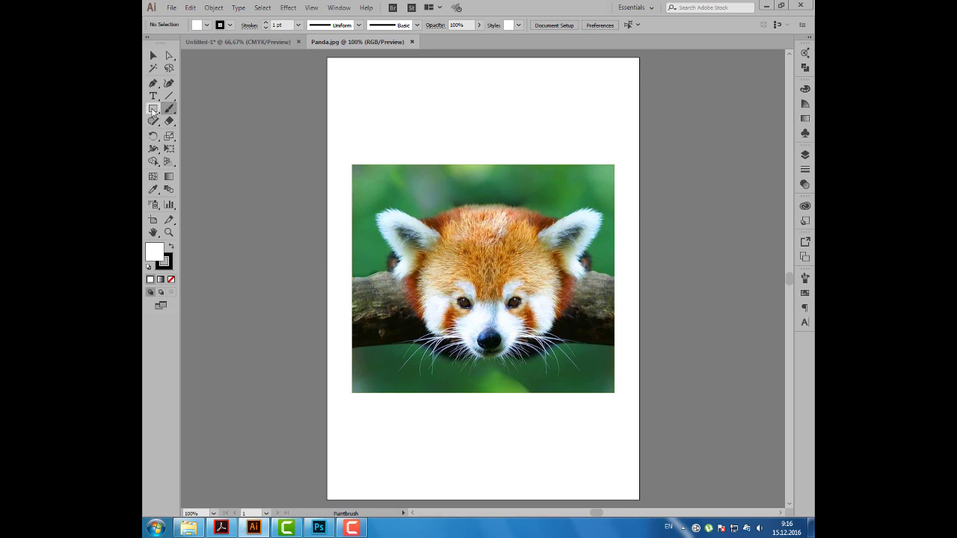
click(154, 108)
drag(341, 110, 623, 160)
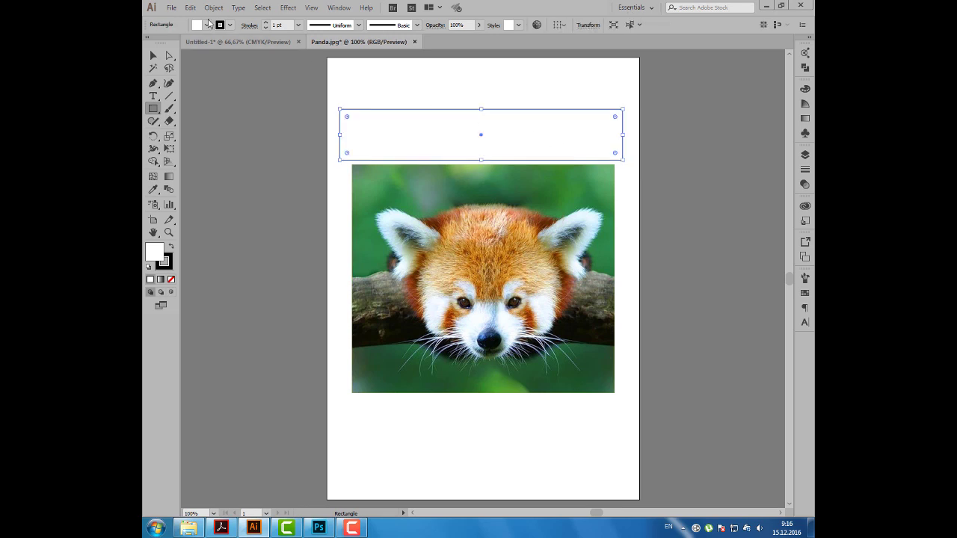
click(153, 55)
Deselect the rectangle and return to the blank Untitled-1 document
click(207, 26)
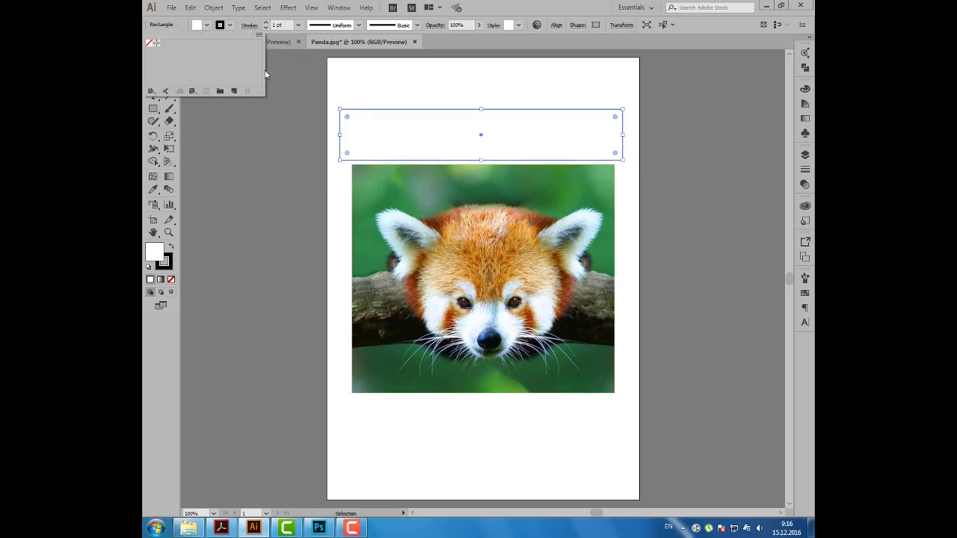
click(177, 31)
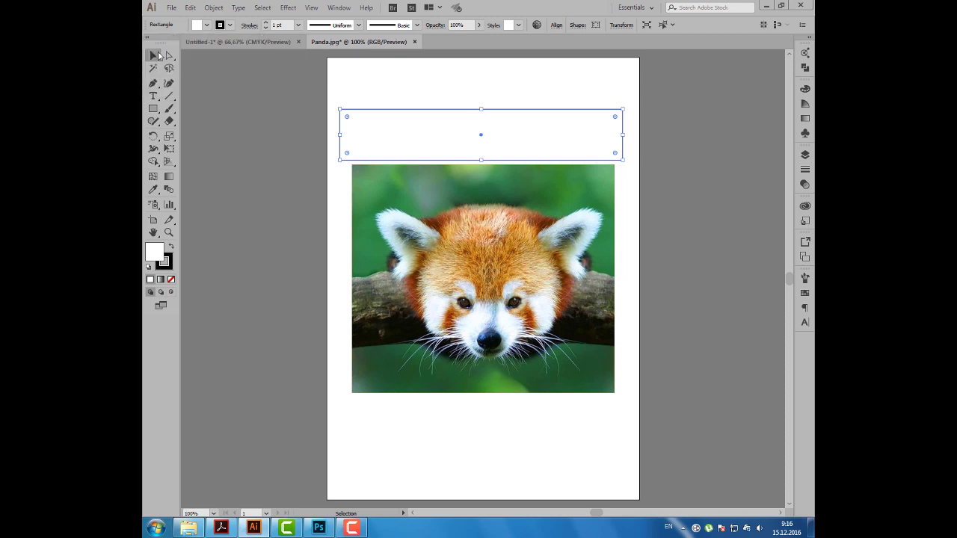
click(256, 95)
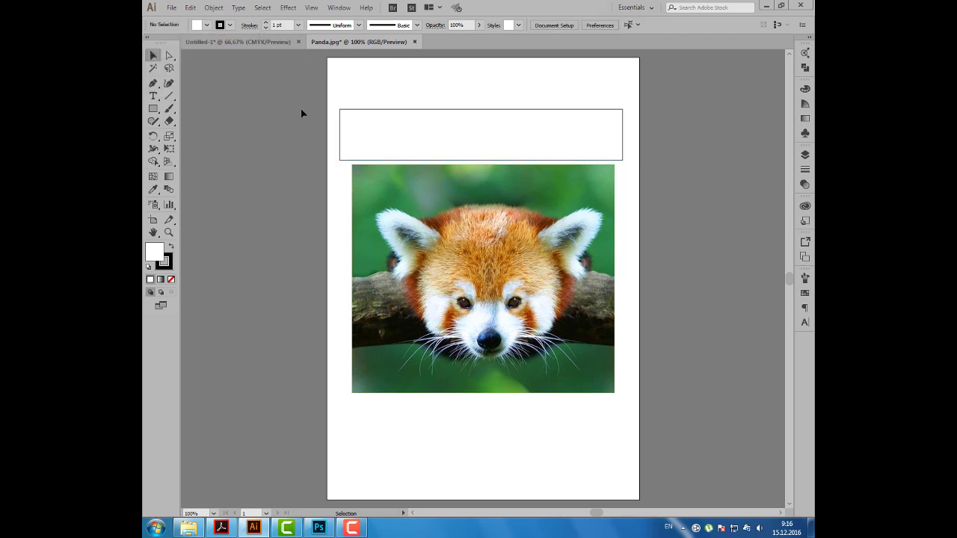
click(253, 42)
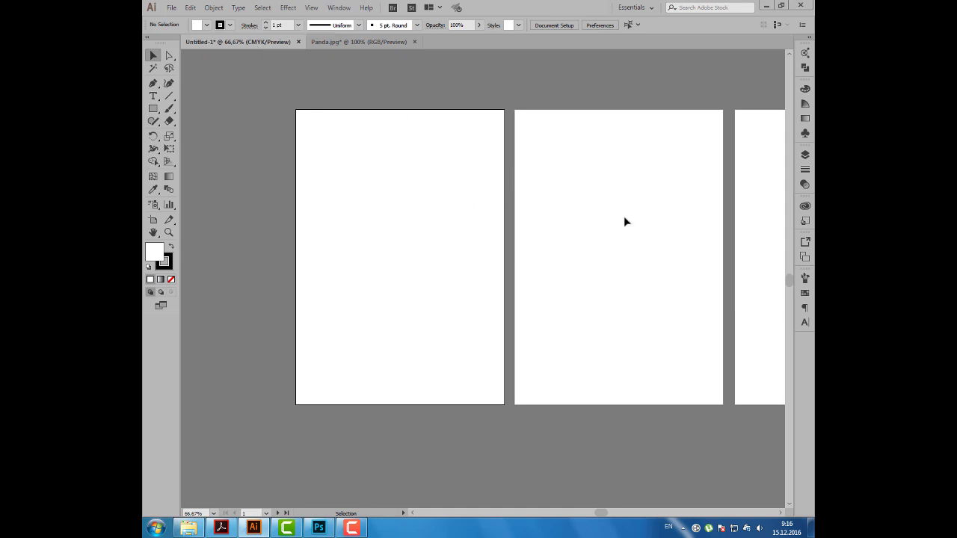
Place Panda.jpg as a linked image in the first page's upper left
click(171, 8)
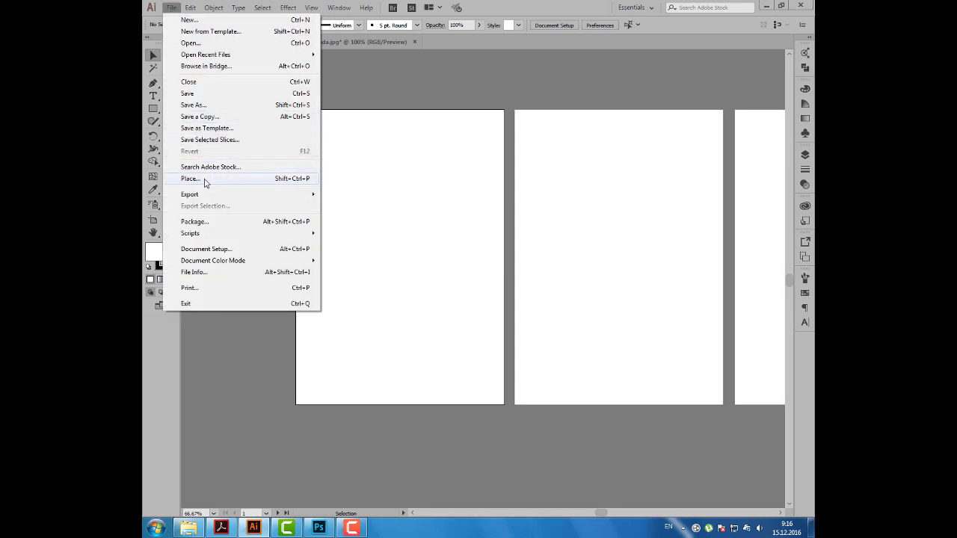
click(248, 185)
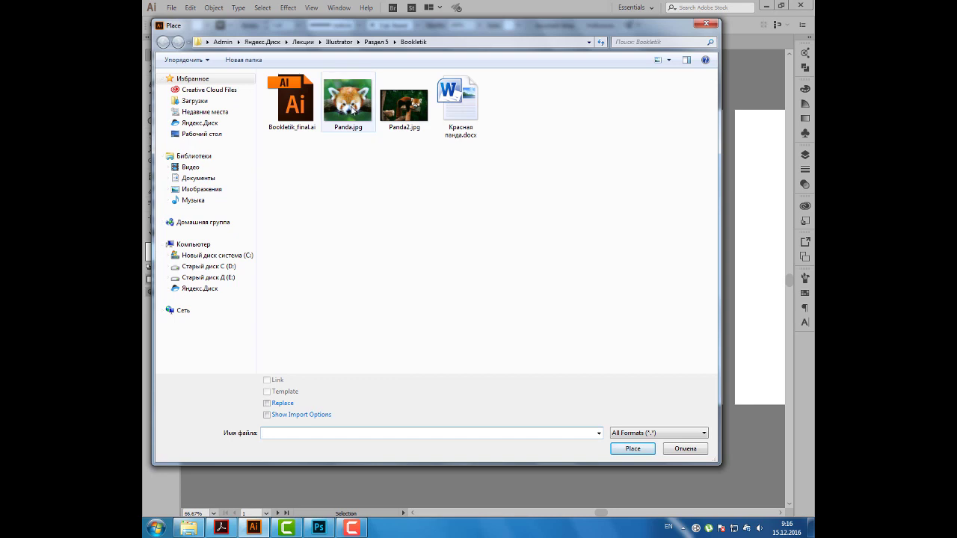
click(354, 111)
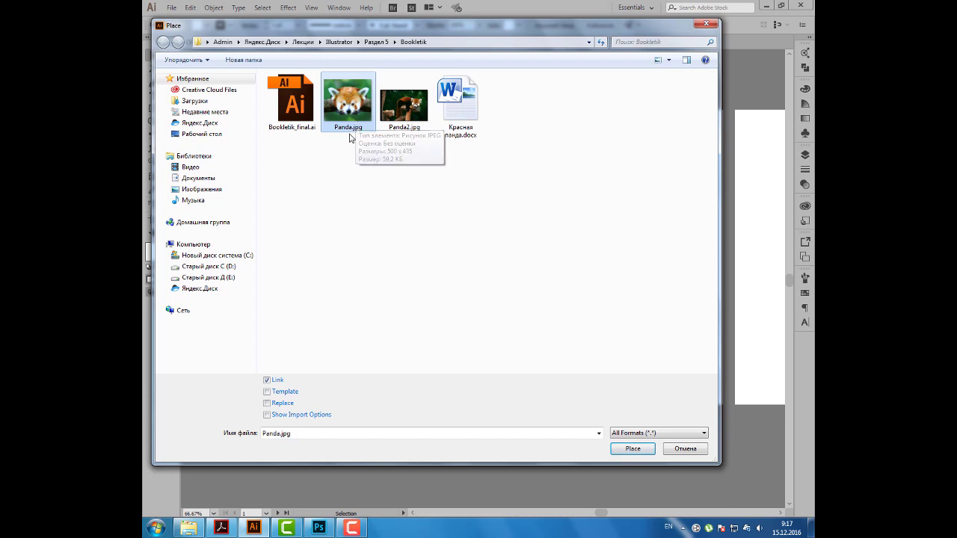
click(628, 451)
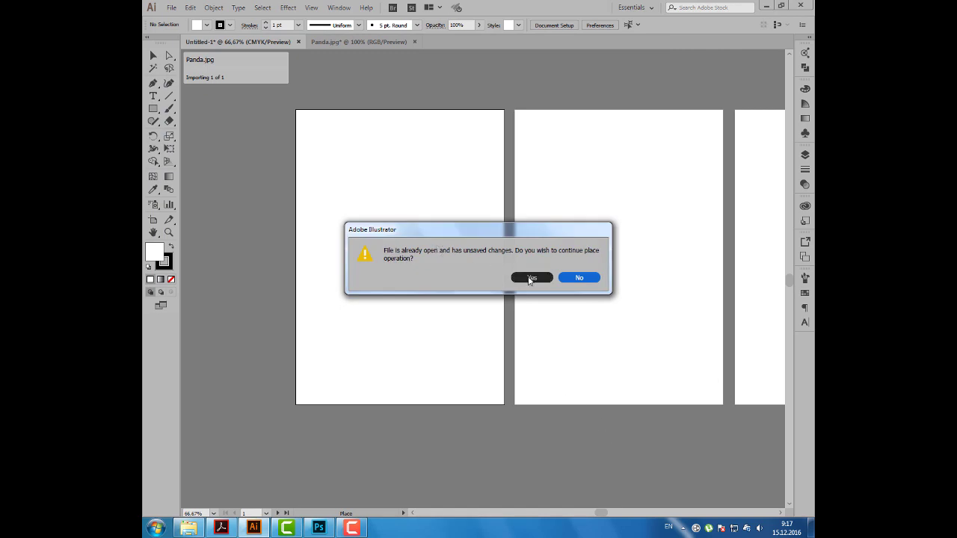
click(530, 278)
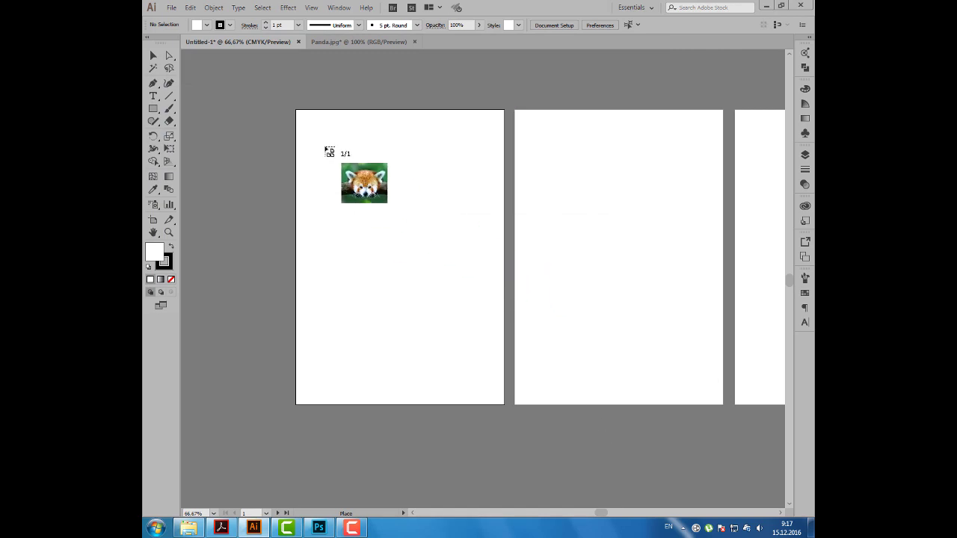
drag(465, 251, 465, 268)
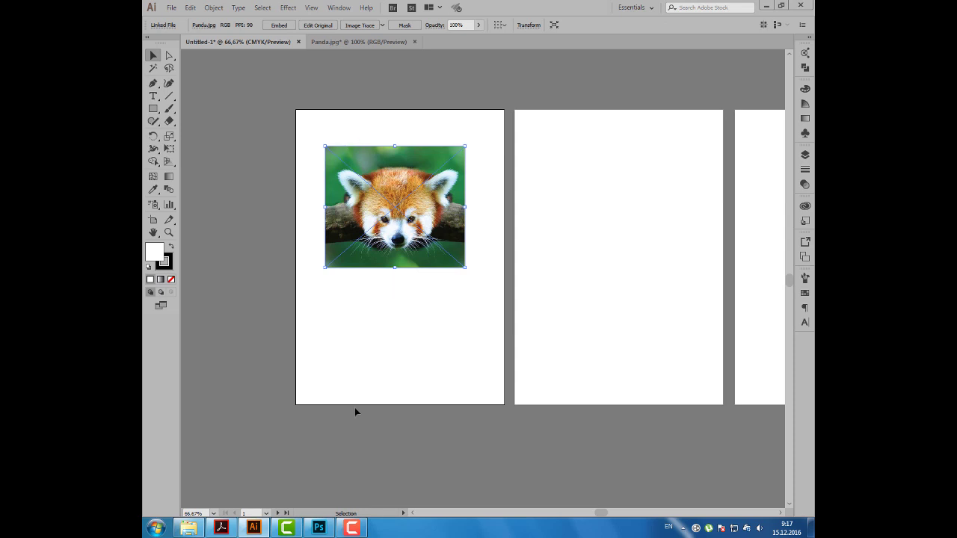
click(222, 528)
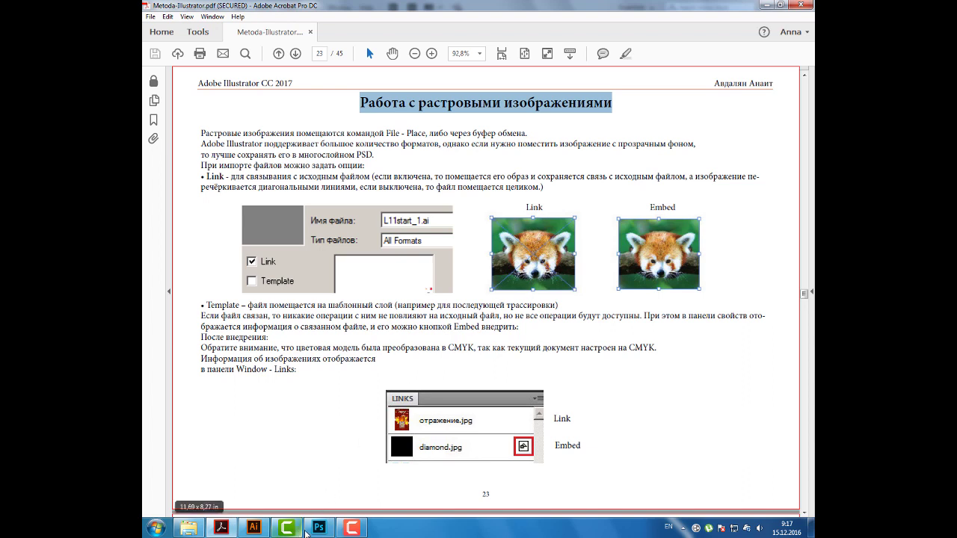
Bring Illustrator back in front of the lesson PDF
click(254, 528)
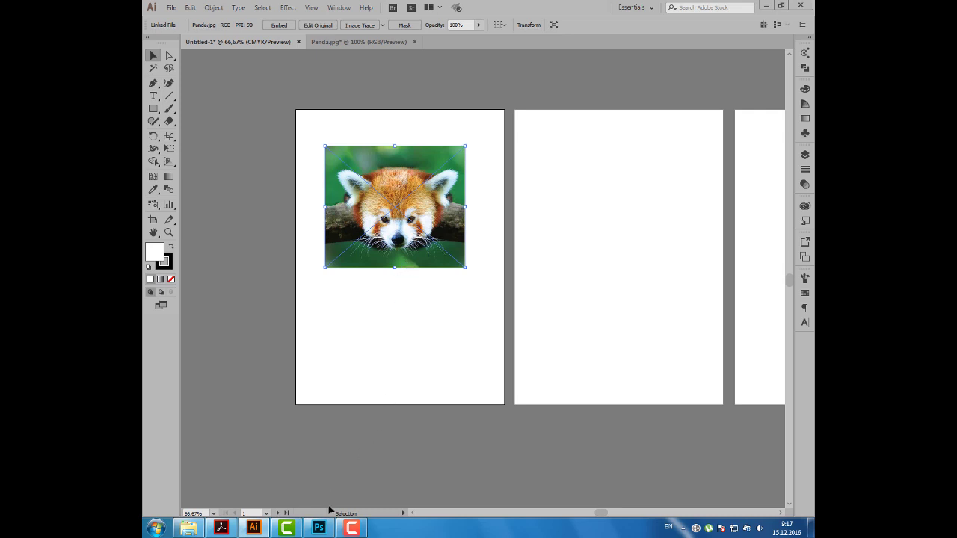
mouse_move(318, 528)
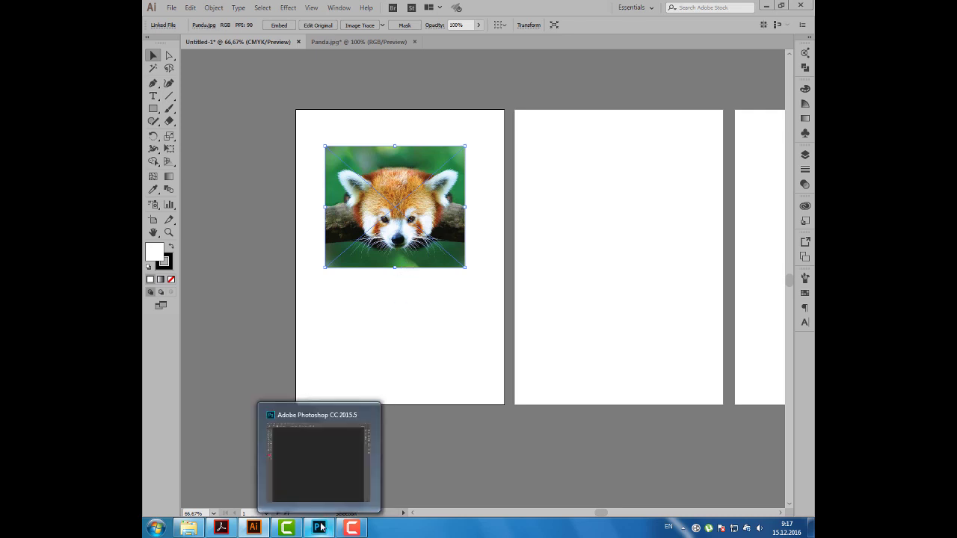
Open Panda.jpg in Photoshop
click(321, 528)
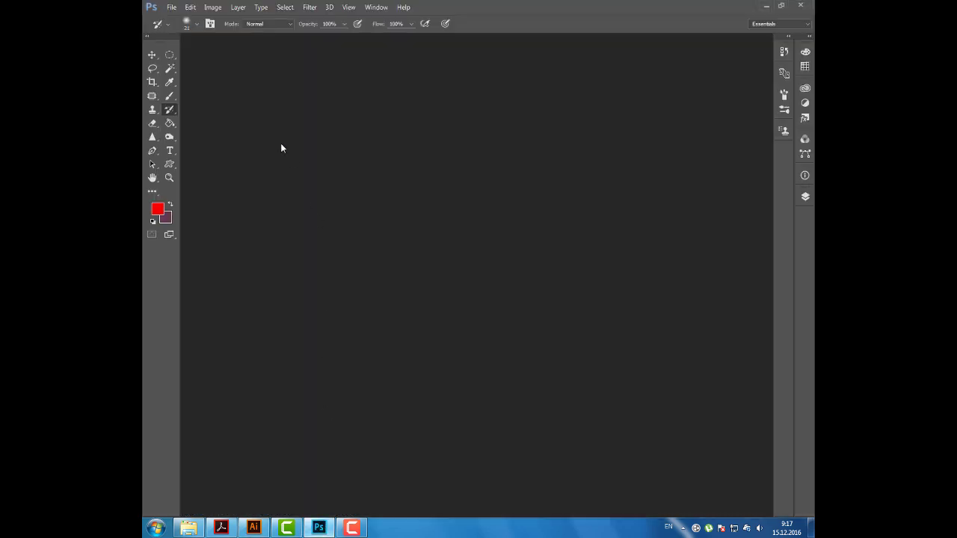
click(172, 7)
click(180, 28)
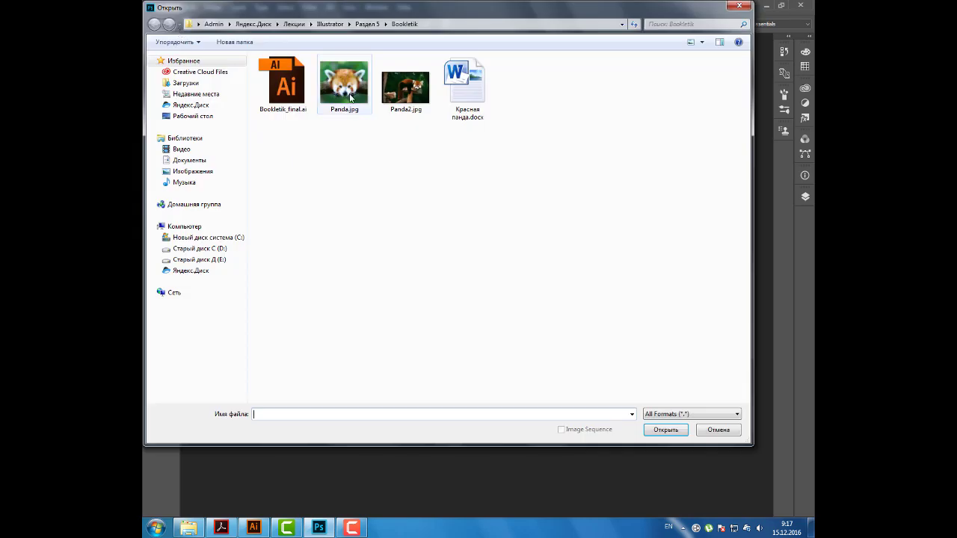
click(346, 84)
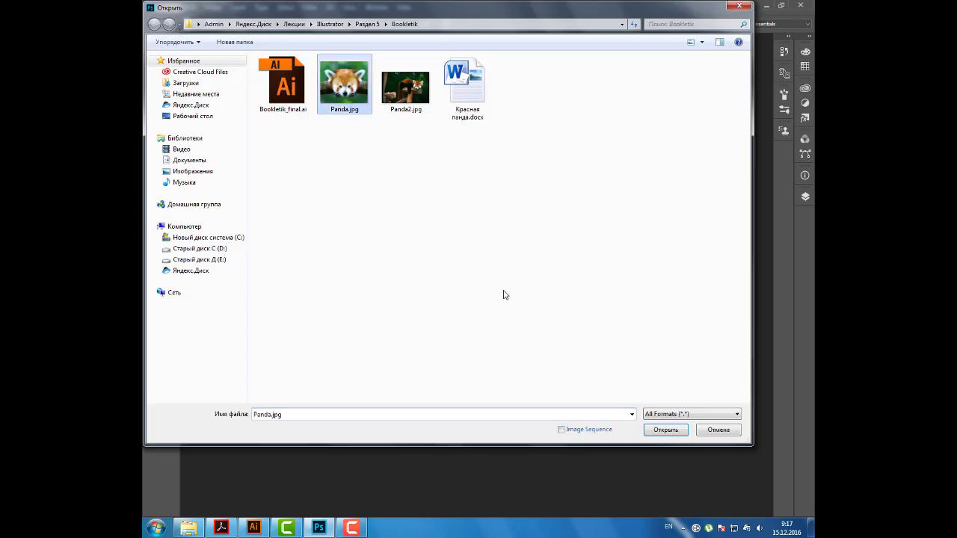
click(656, 431)
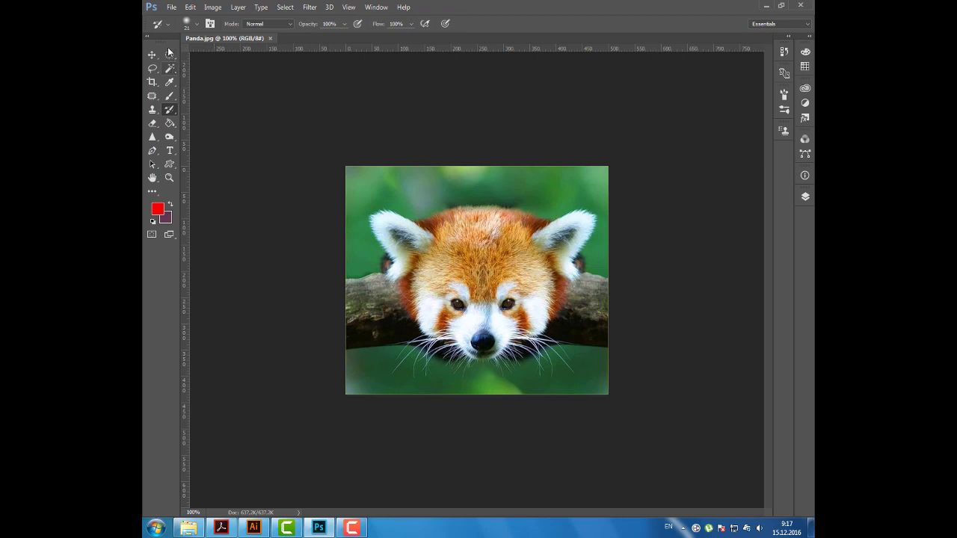
Select the panda's face with a 15 px feathered rectangle and invert it
click(170, 54)
click(196, 56)
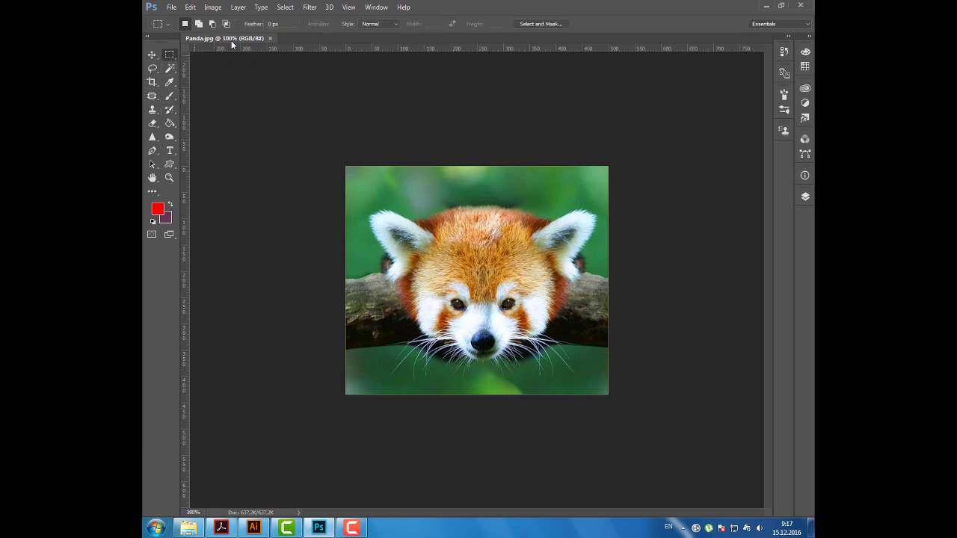
click(274, 24)
text(15)
drag(366, 190, 588, 374)
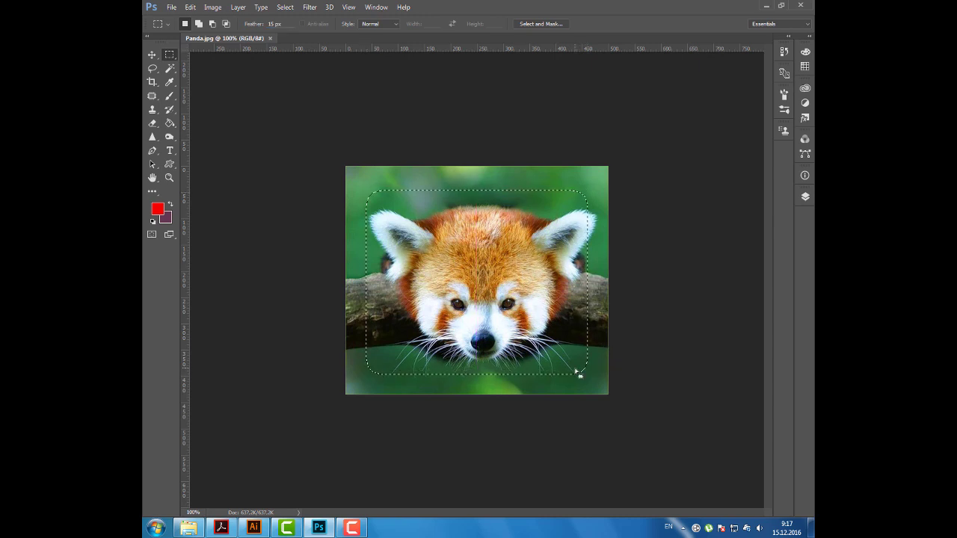
key(ctrl+shift+i)
Fill the border diagonally with the orange-to-yellow gradient
right_click(170, 122)
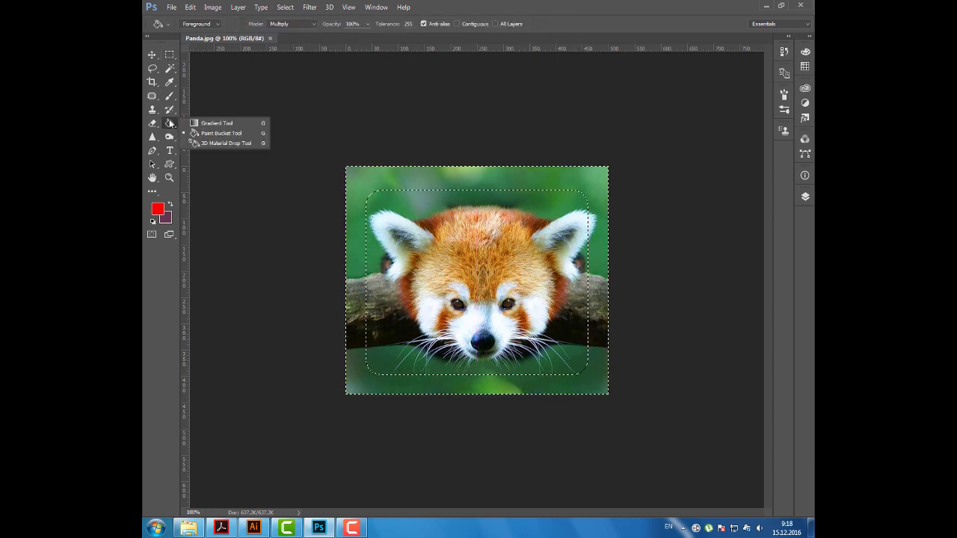
click(198, 120)
click(220, 25)
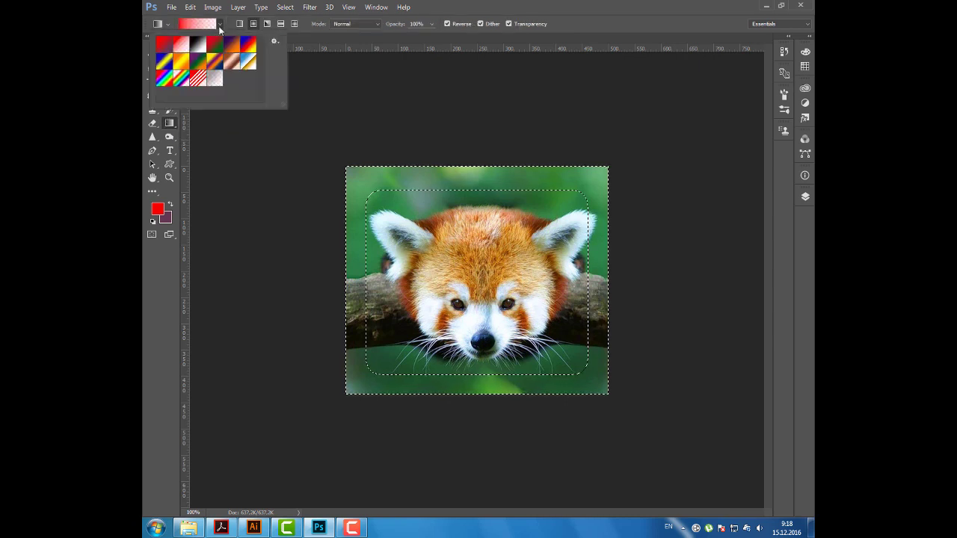
click(181, 62)
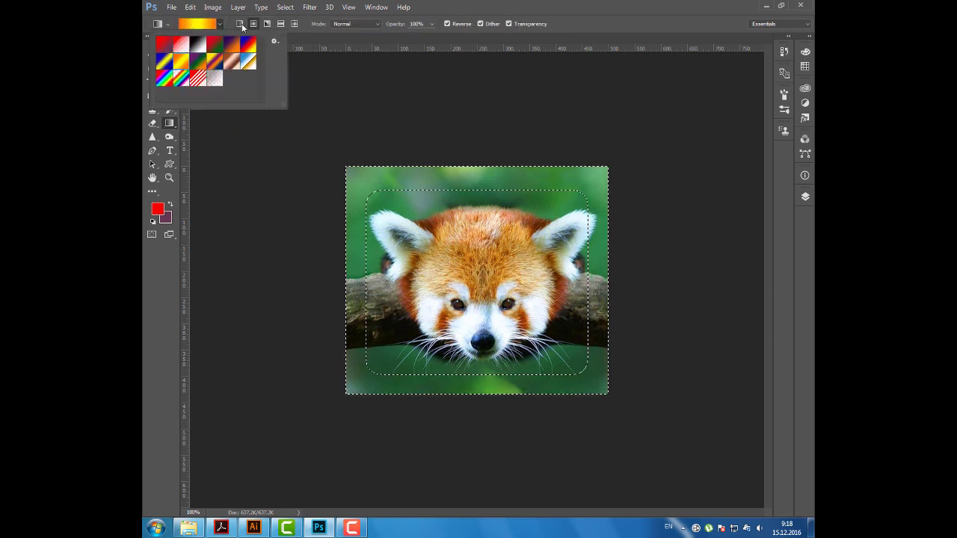
click(348, 170)
drag(347, 170, 584, 382)
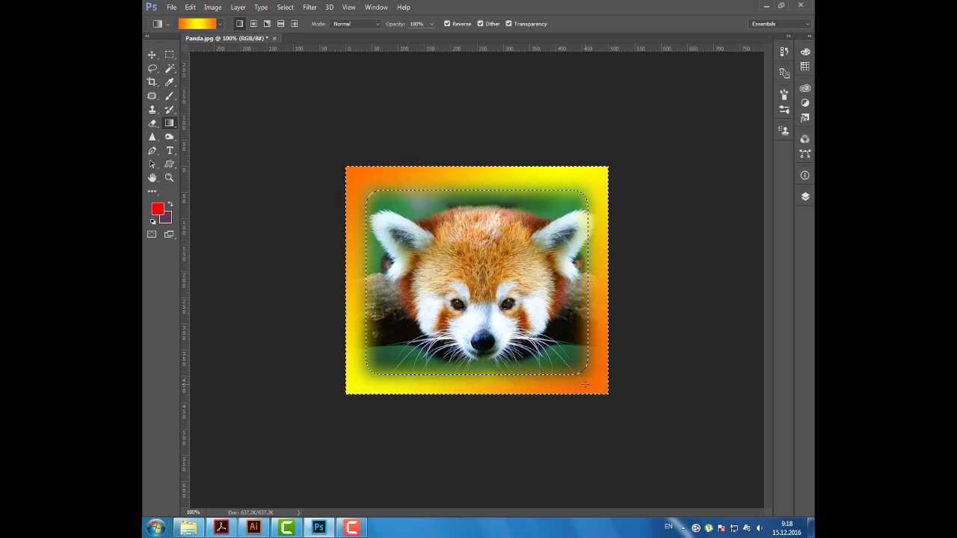
Save Panda.jpg as a maximum-quality JPEG and clear the selection
click(171, 8)
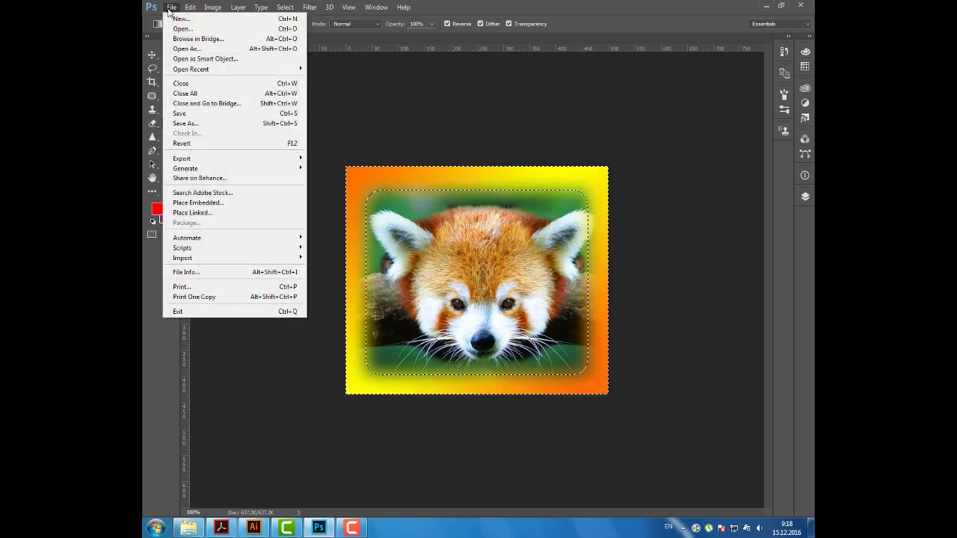
click(190, 115)
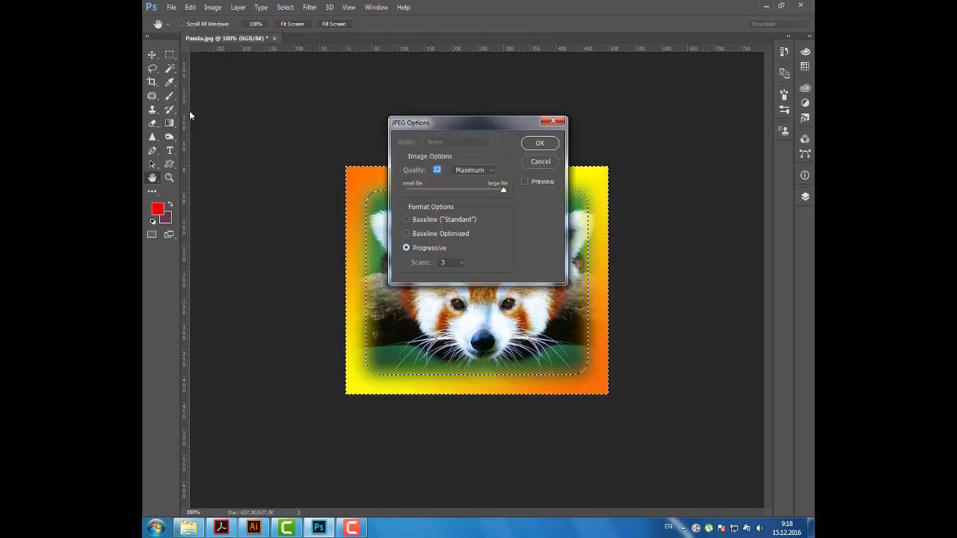
click(540, 144)
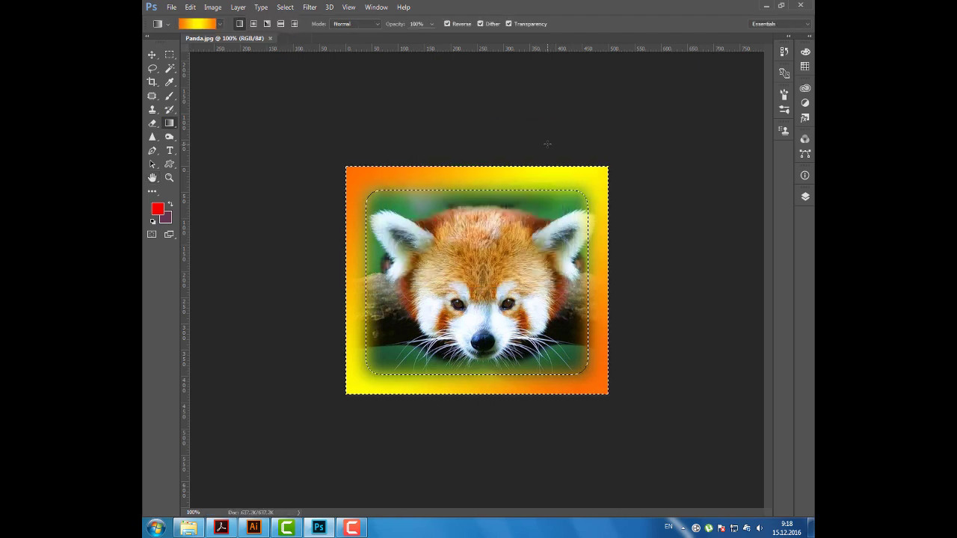
key(ctrl+d)
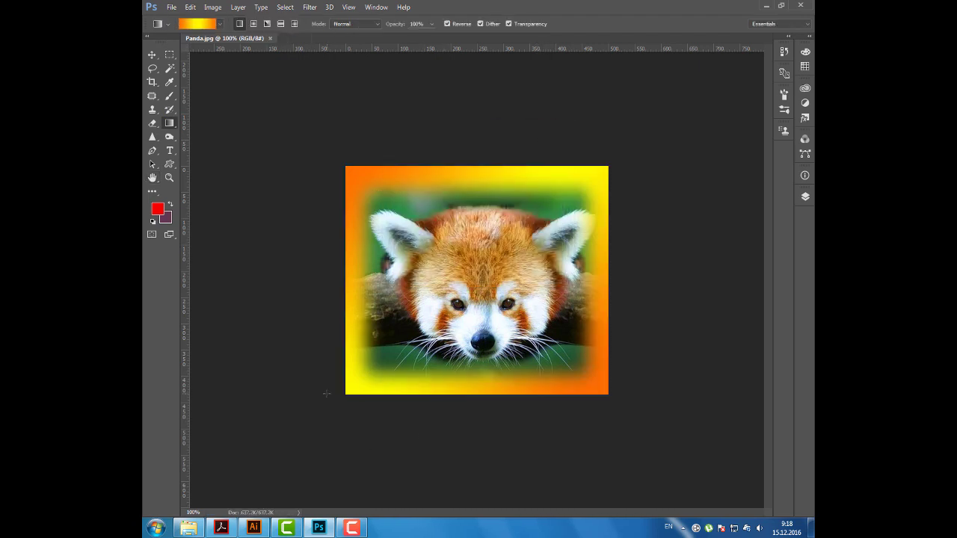
click(253, 528)
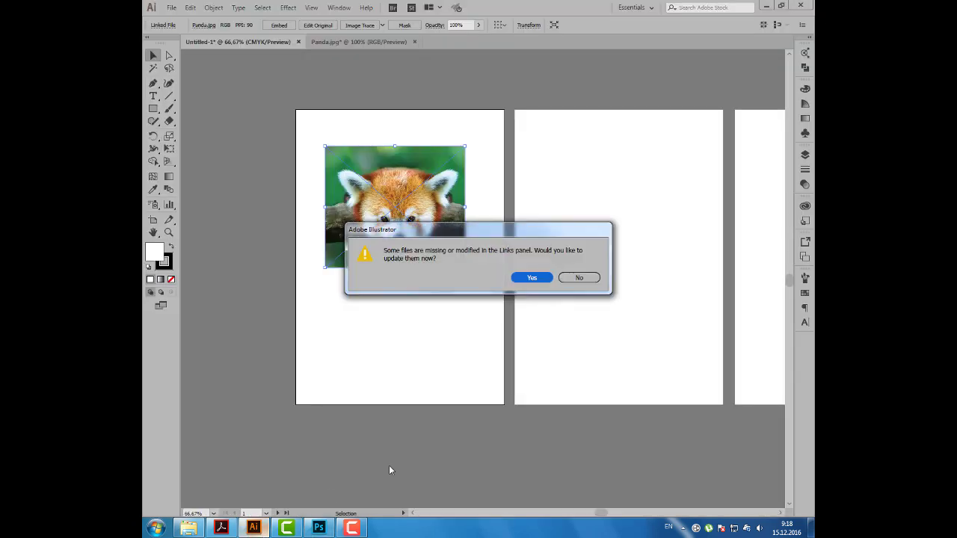
Update the modified Panda.jpg link in Illustrator
drag(505, 235, 538, 202)
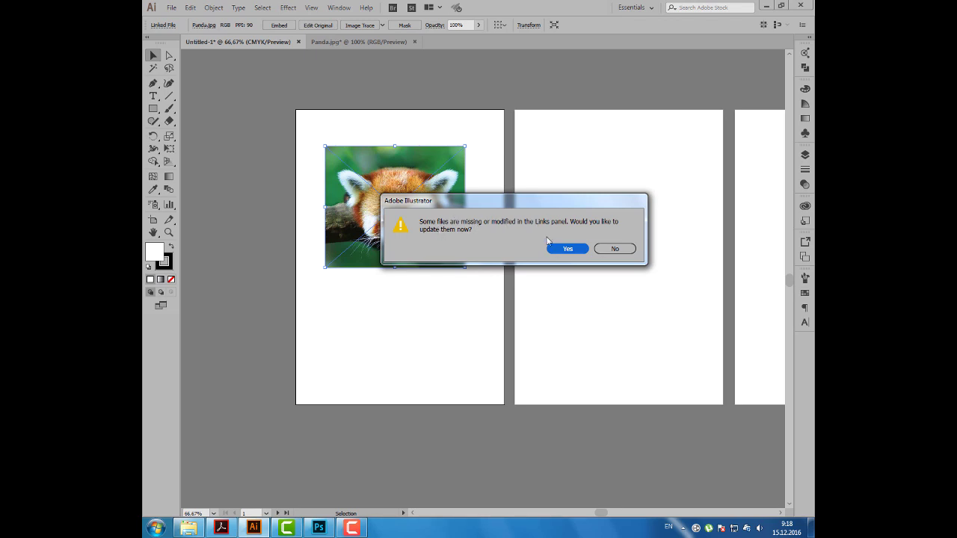
drag(557, 226, 620, 190)
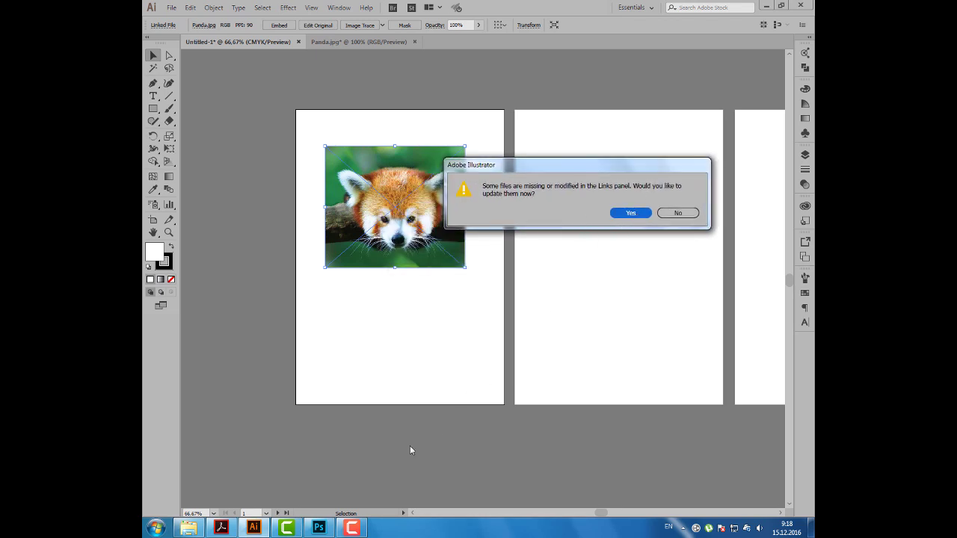
click(317, 528)
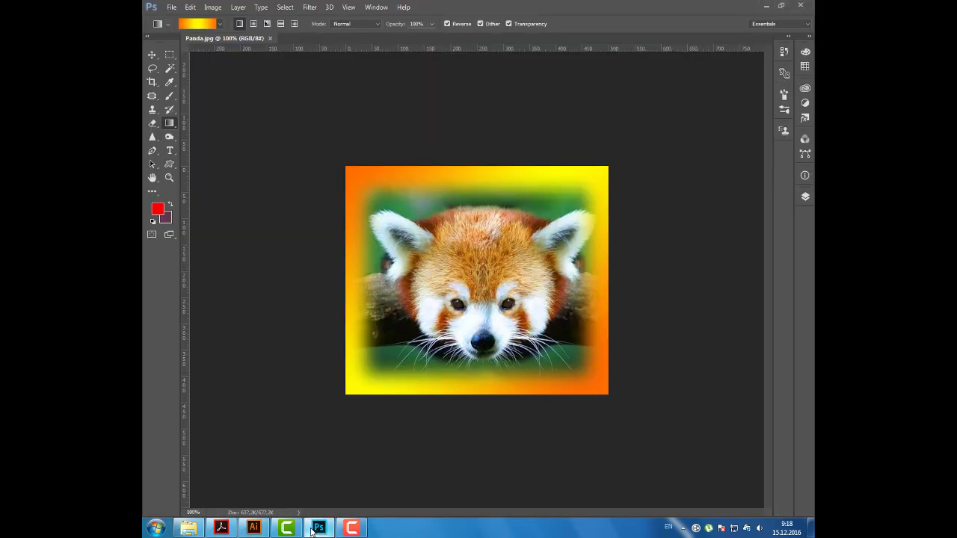
click(311, 529)
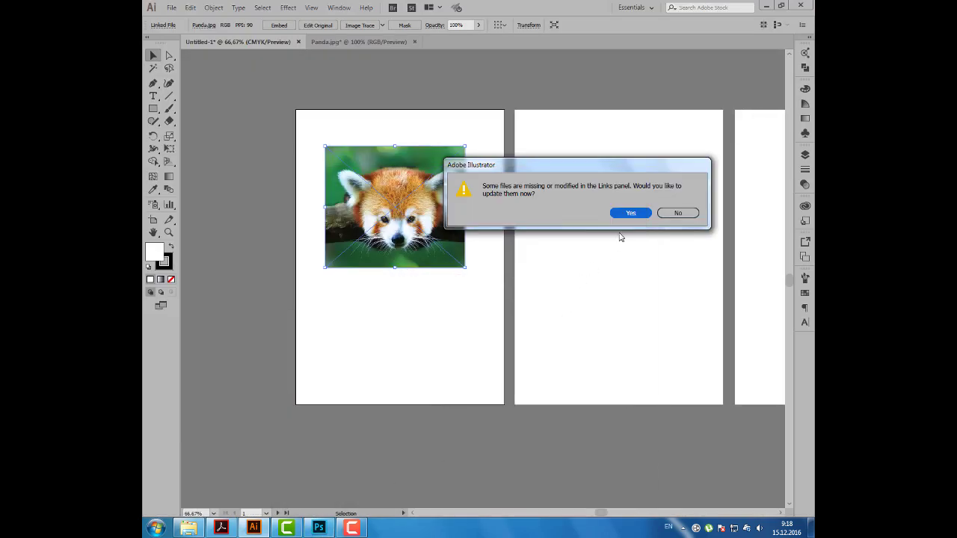
click(632, 215)
click(531, 278)
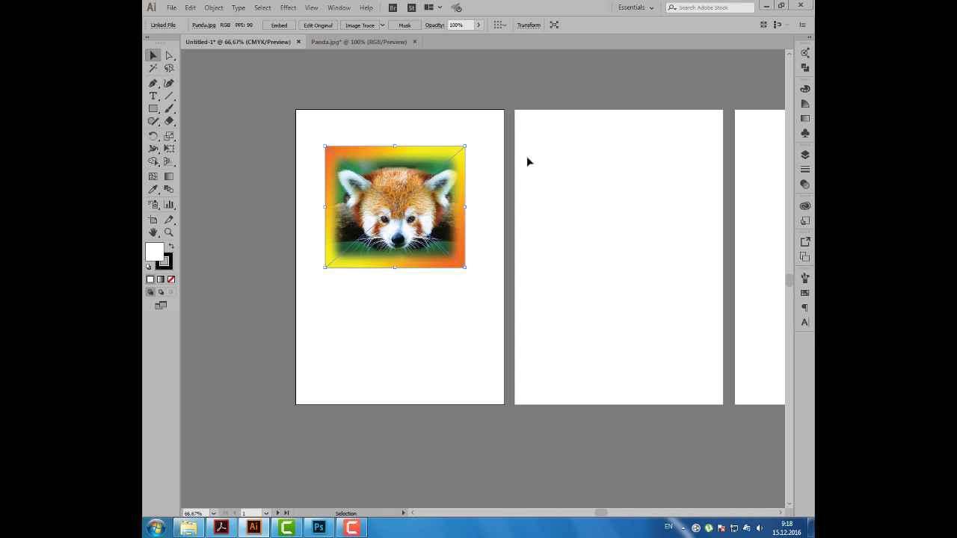
Move the panda image slightly higher on the first page
click(630, 175)
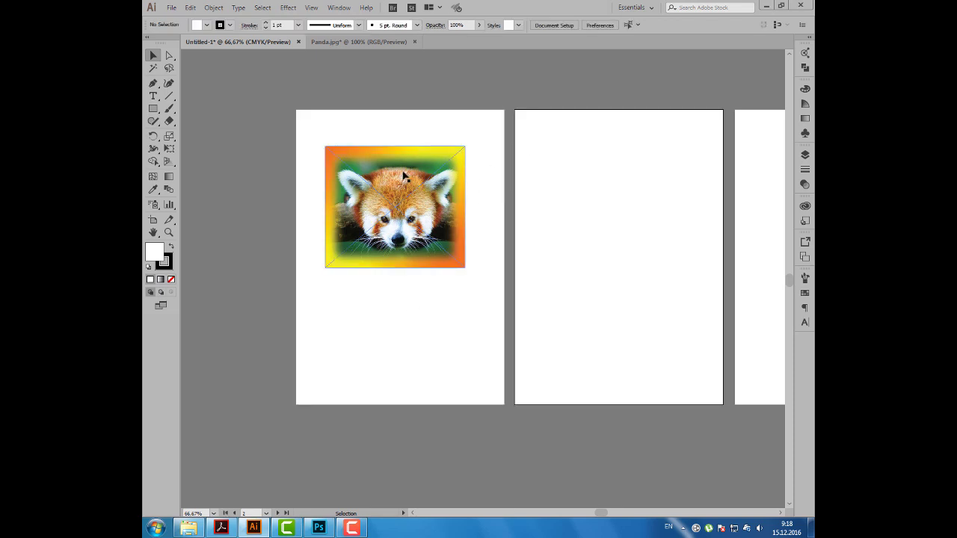
drag(398, 172, 404, 157)
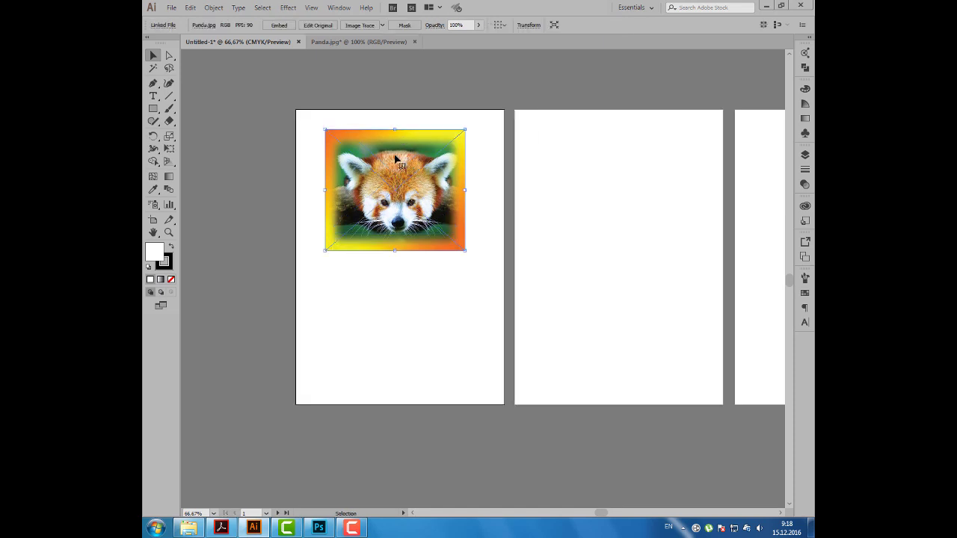
click(282, 157)
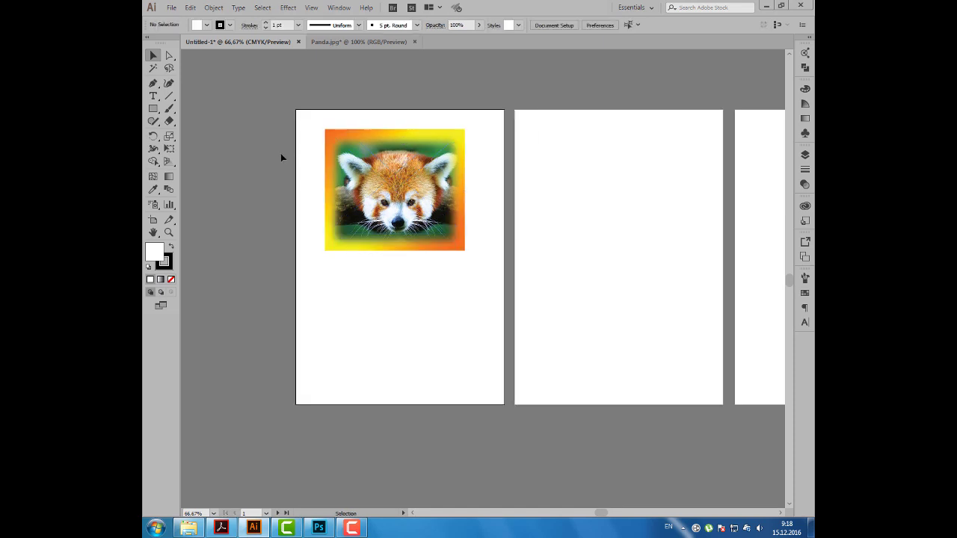
Place Panda2.jpg unlinked (embedded) at the top of page two
click(171, 7)
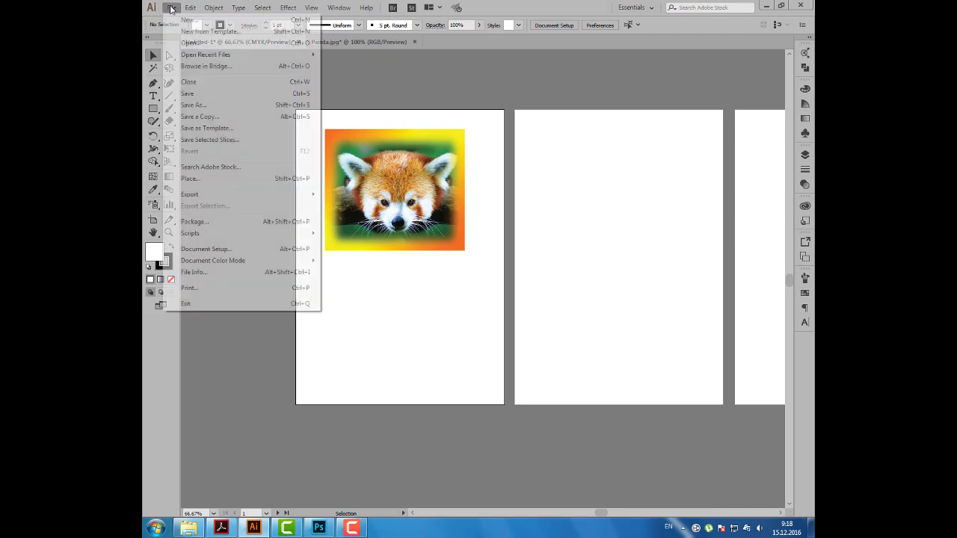
click(191, 178)
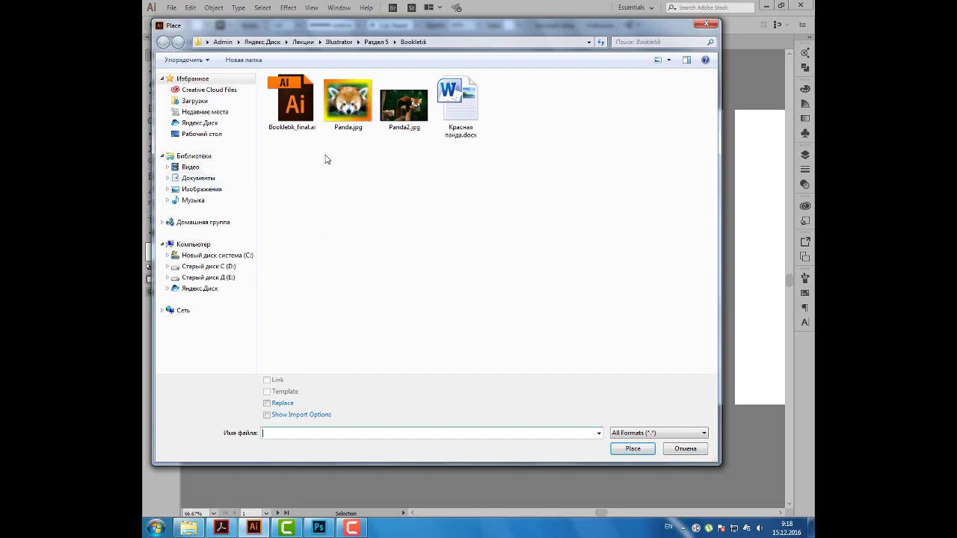
click(406, 112)
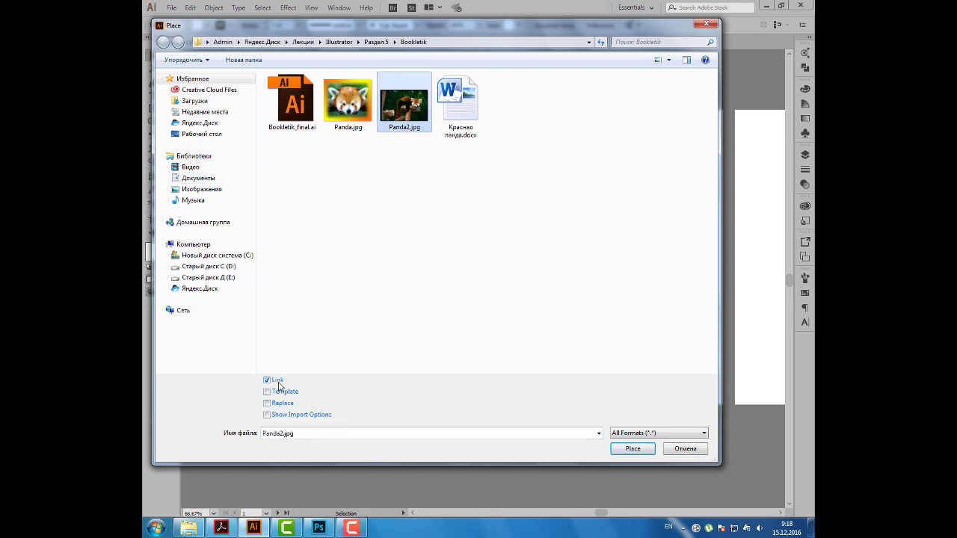
click(278, 381)
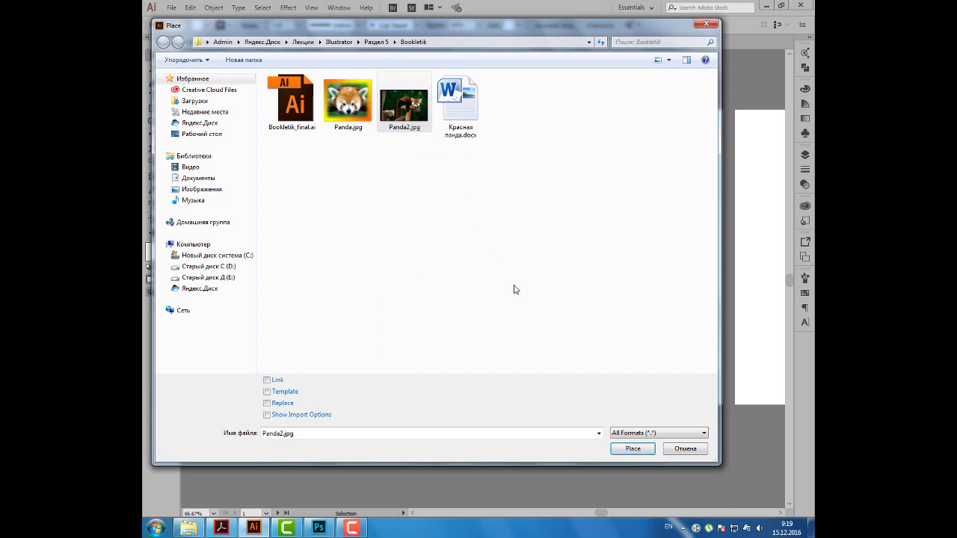
click(624, 450)
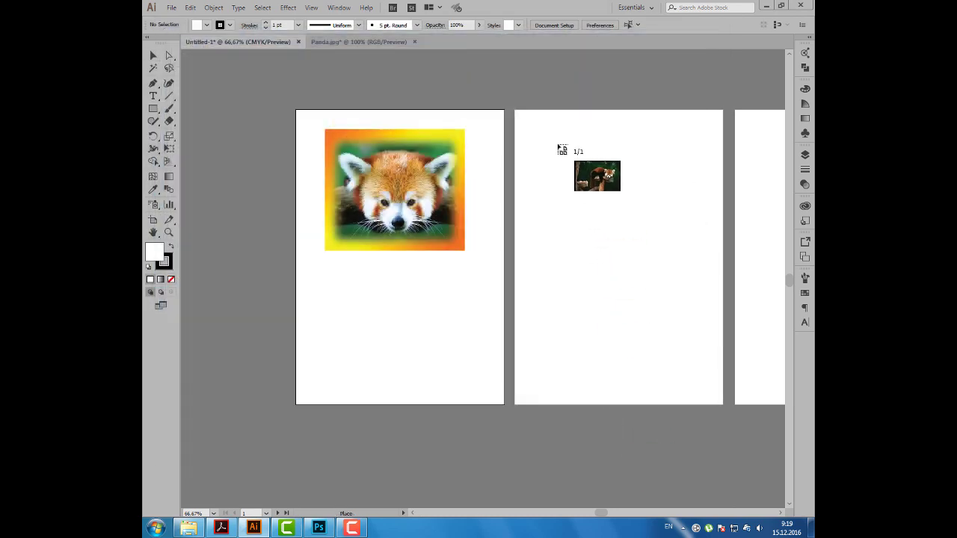
drag(534, 132, 695, 283)
click(153, 54)
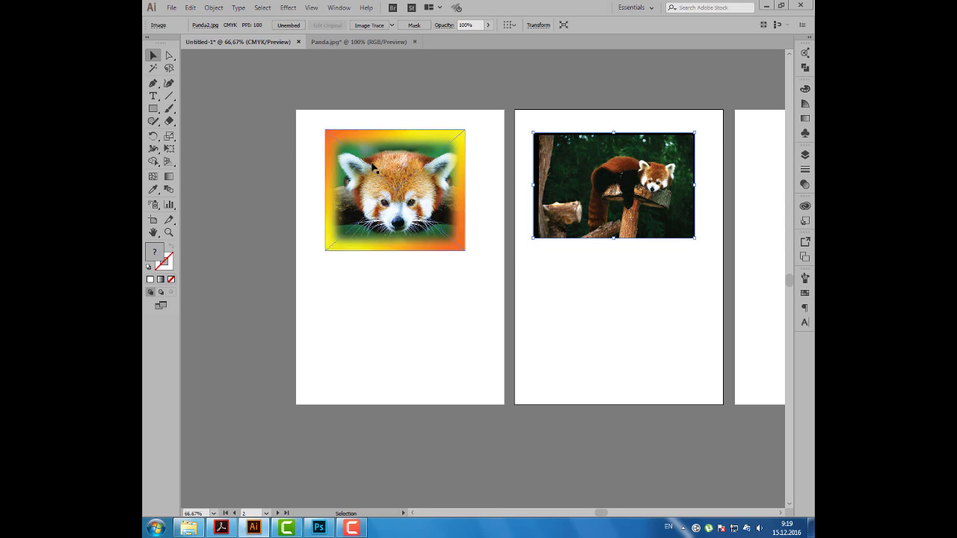
Select the gradient-framed panda on page one and open the File menu
click(359, 168)
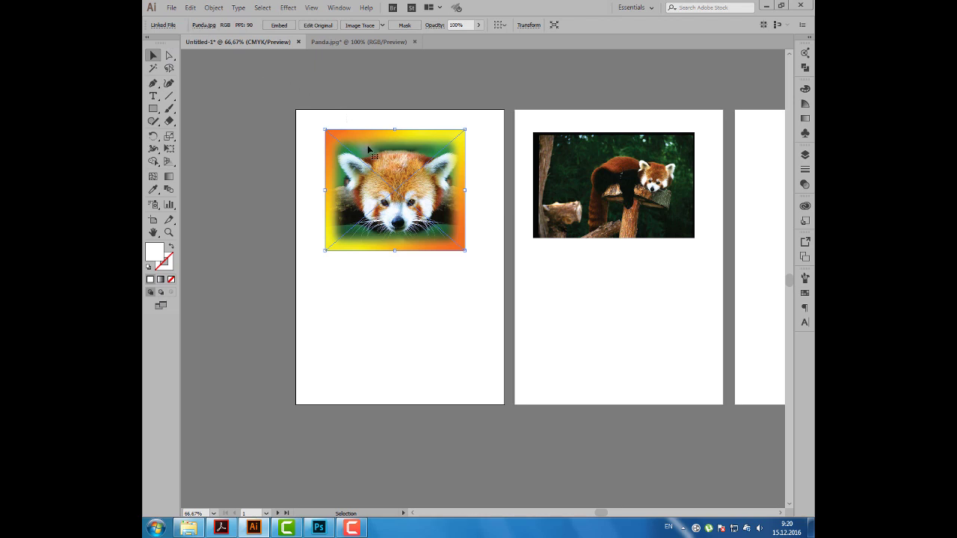
click(171, 8)
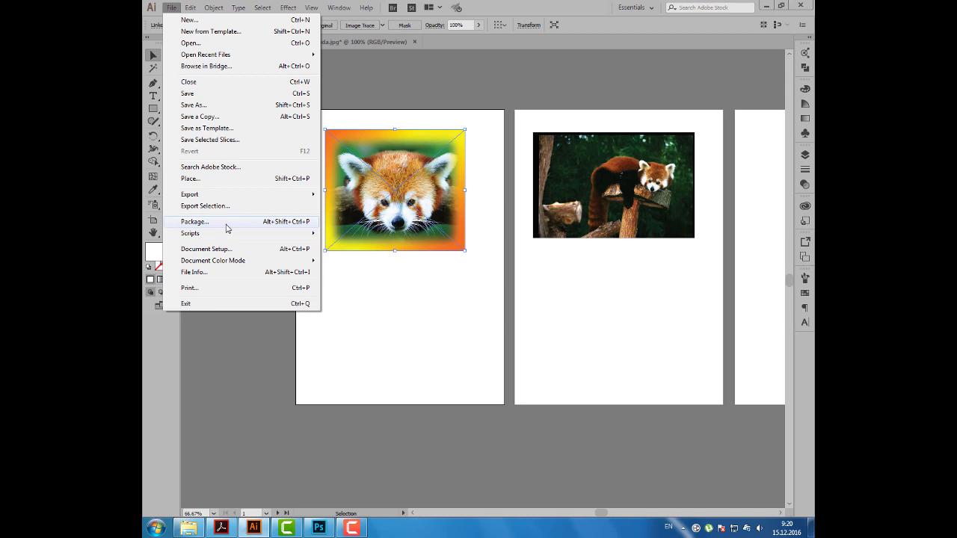
Start packaging, first saving the booklet as 1.ai with default Illustrator options
click(226, 223)
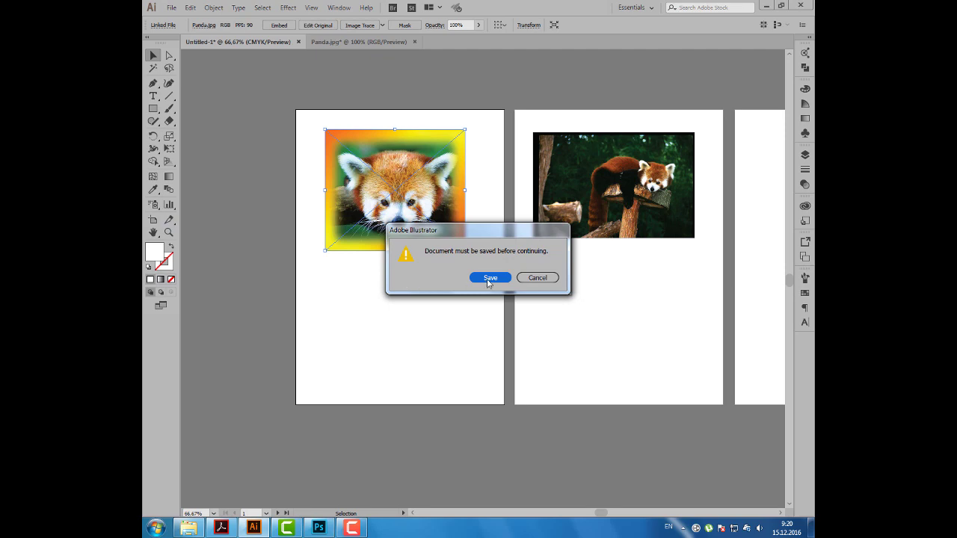
click(490, 278)
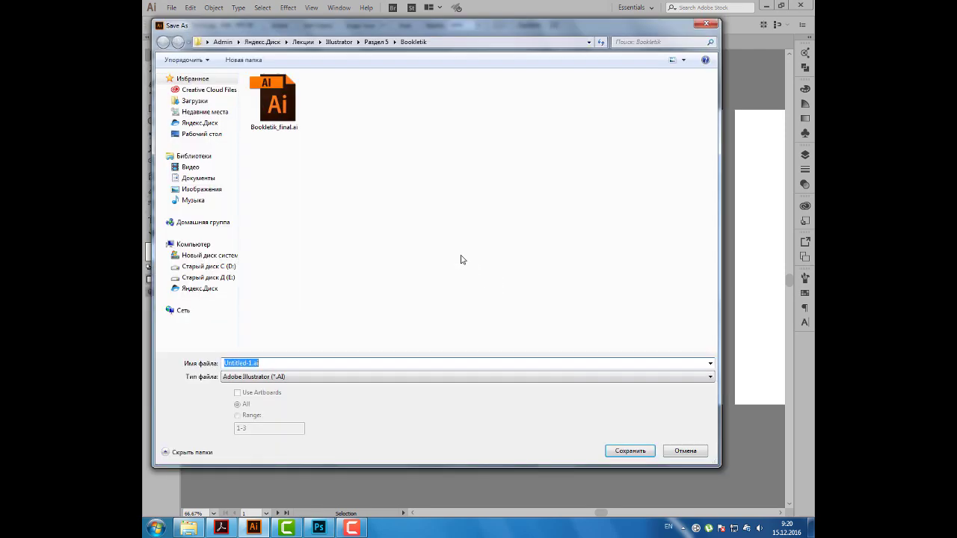
text(1)
click(618, 451)
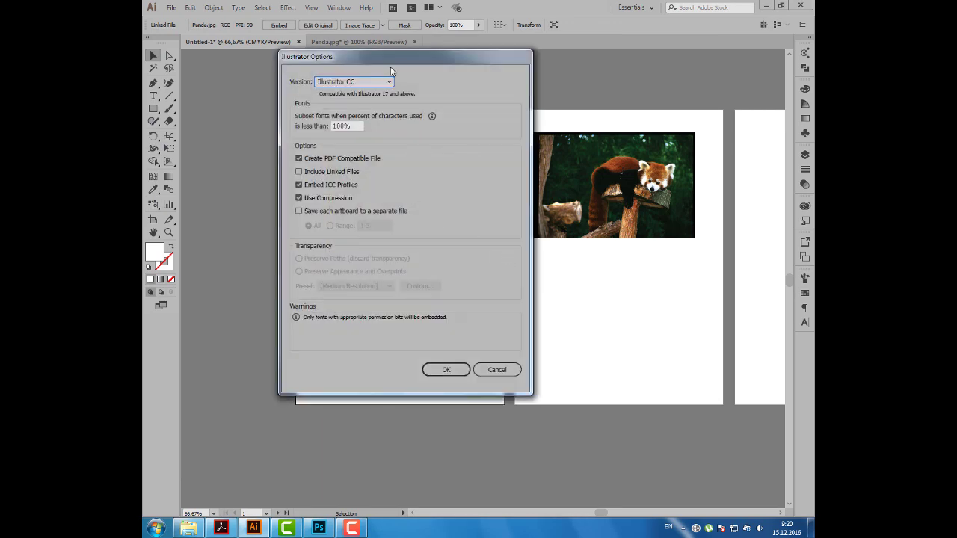
drag(390, 67, 520, 73)
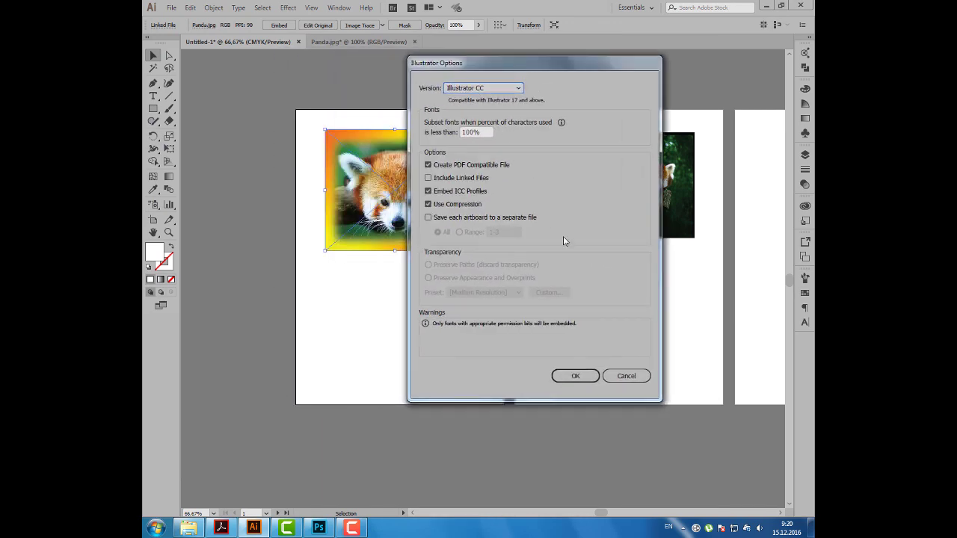
click(587, 375)
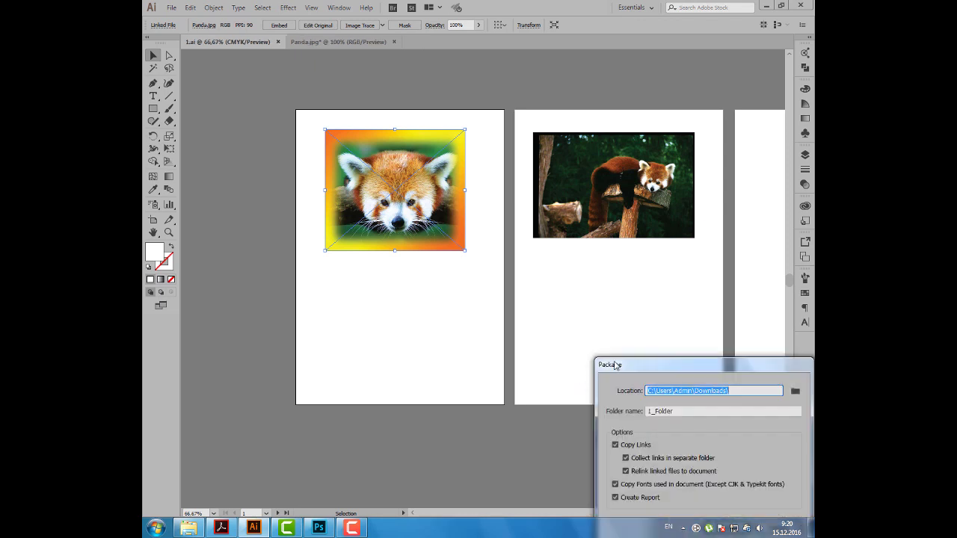
Set the package destination to the Bookletik folder under Яндекс.Диск > Лекции > Illustrator > Раздел 5
drag(613, 361, 472, 238)
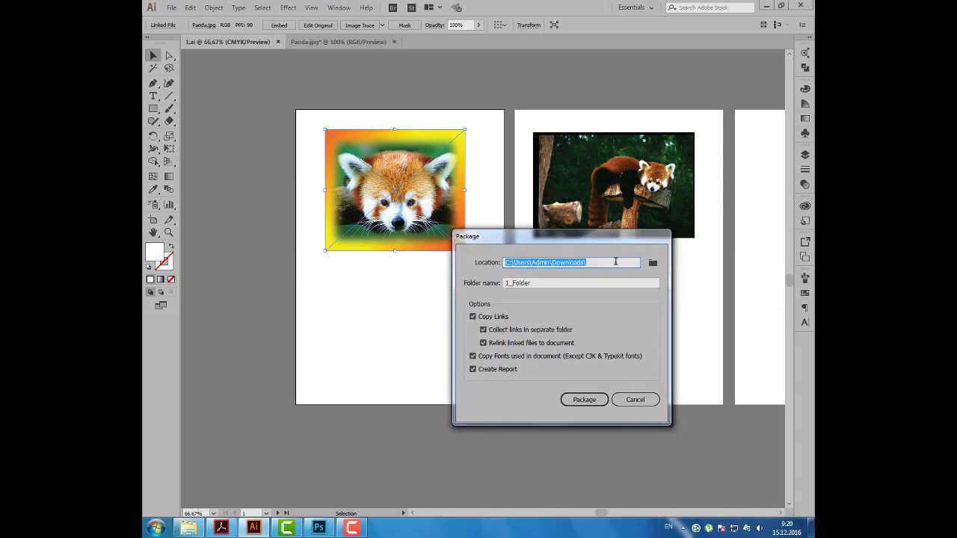
click(652, 264)
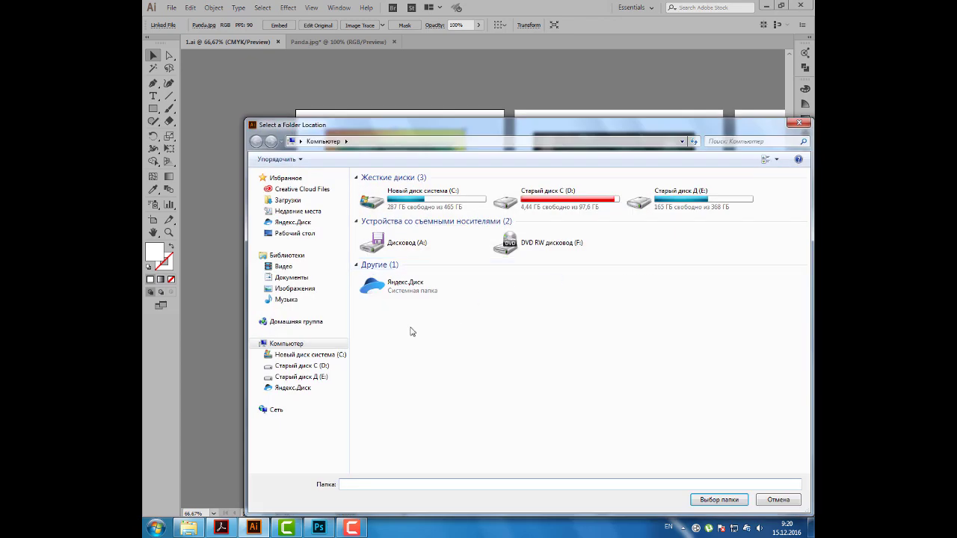
click(314, 388)
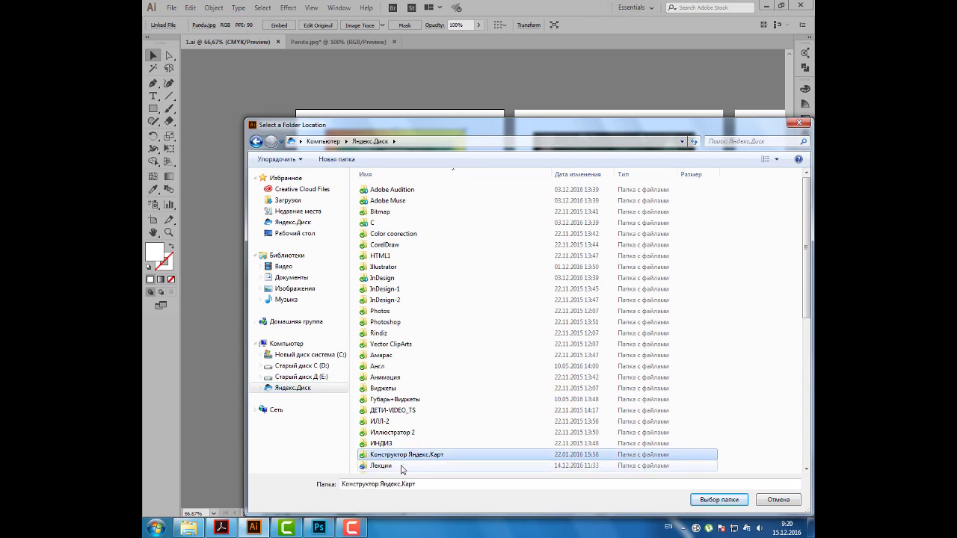
double_click(402, 466)
double_click(415, 202)
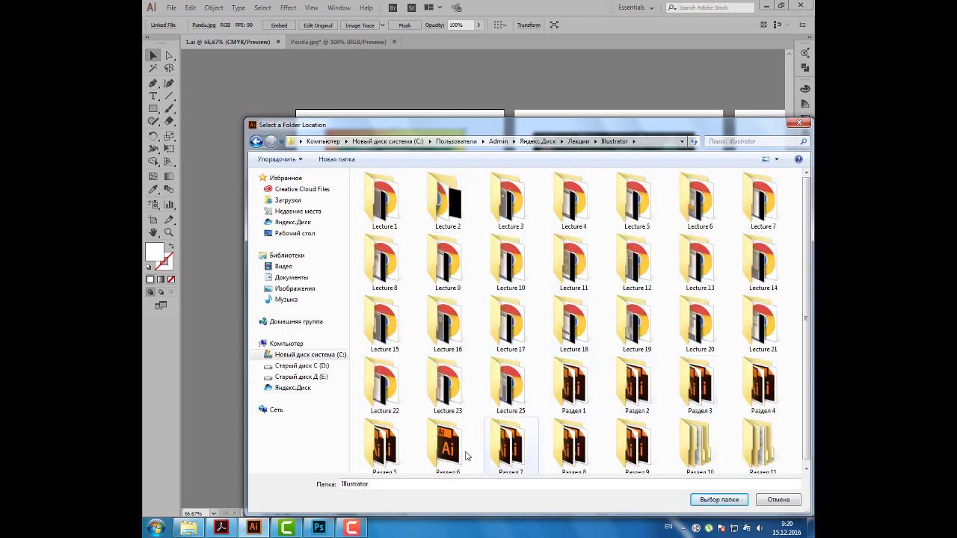
double_click(397, 443)
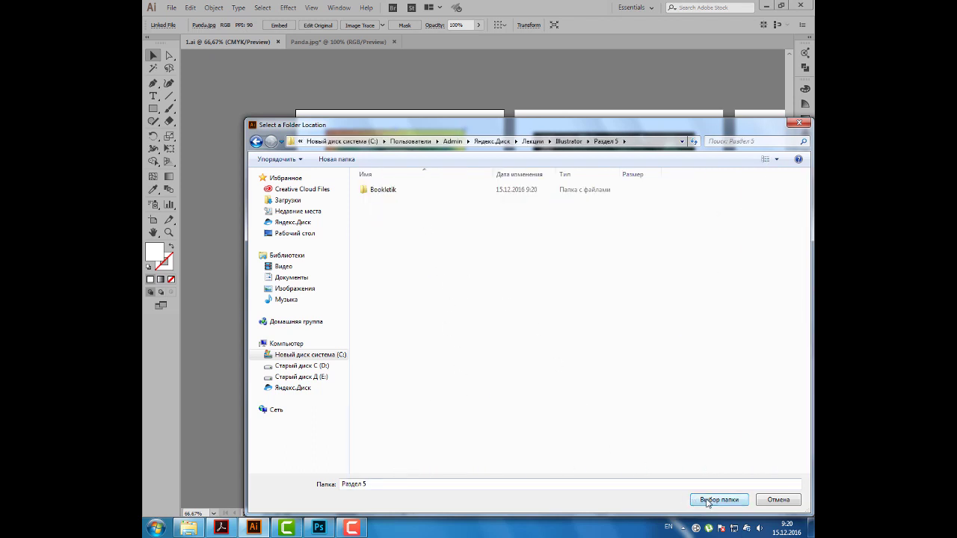
click(420, 190)
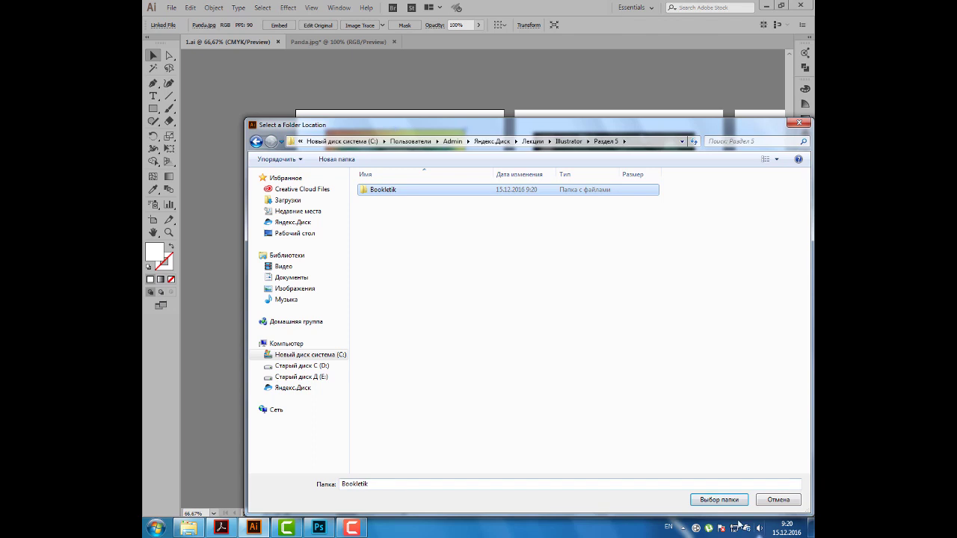
click(733, 506)
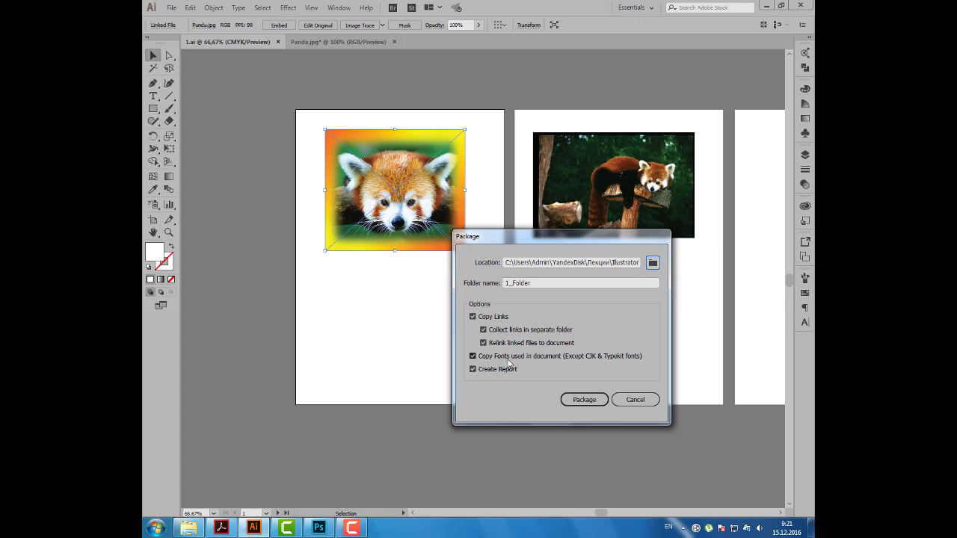
Package 1.ai into 1_Folder, accept the font warning, and show the package folder
click(584, 400)
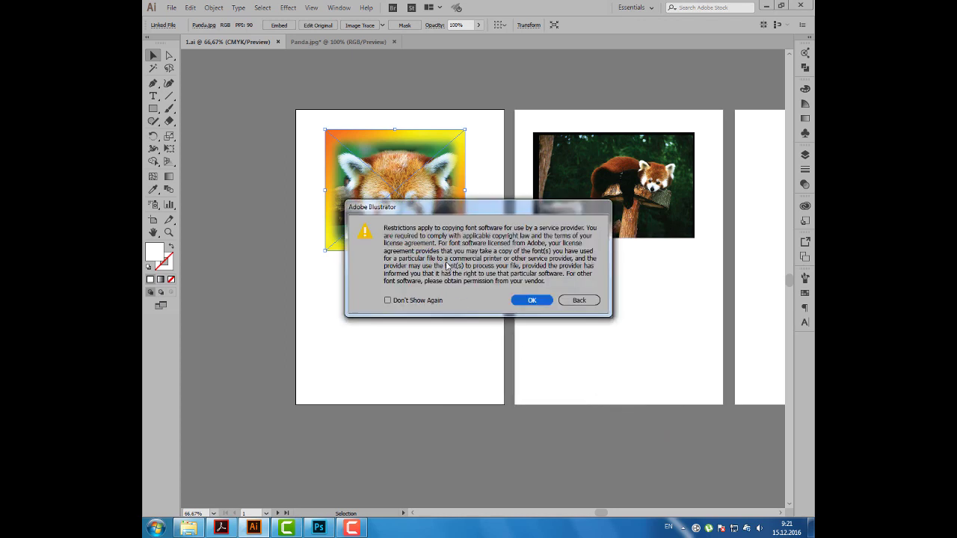
drag(431, 209, 440, 224)
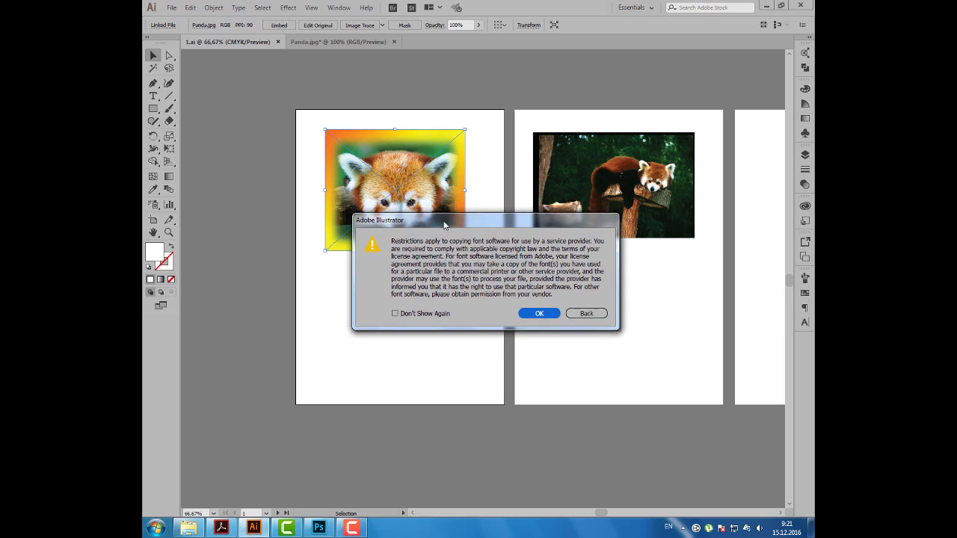
click(540, 315)
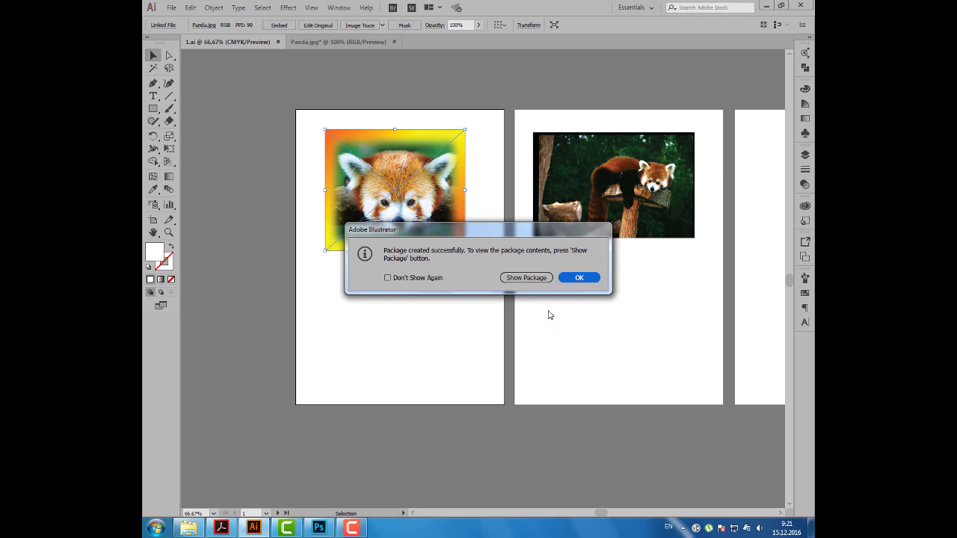
click(527, 277)
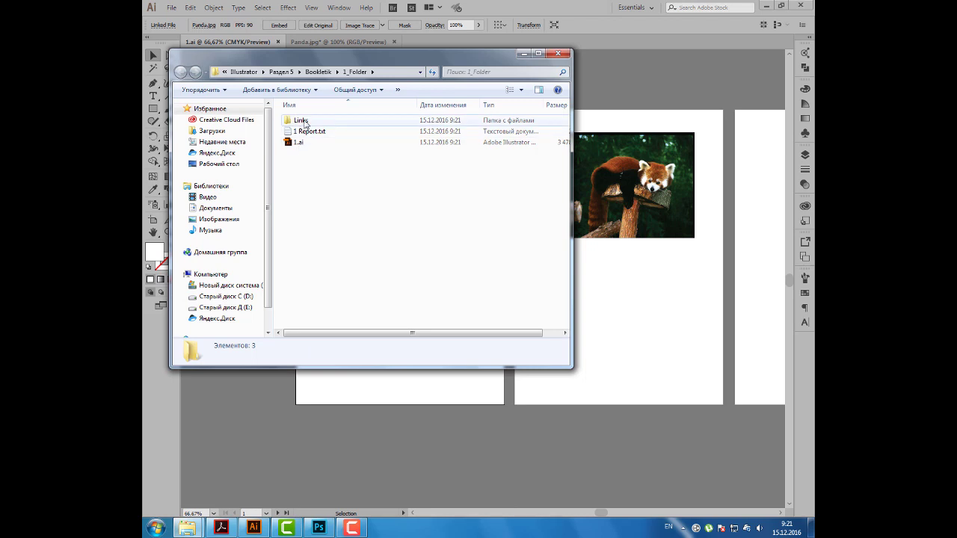
Inspect the Links folder, then open 1 Report.txt in Notepad
double_click(302, 120)
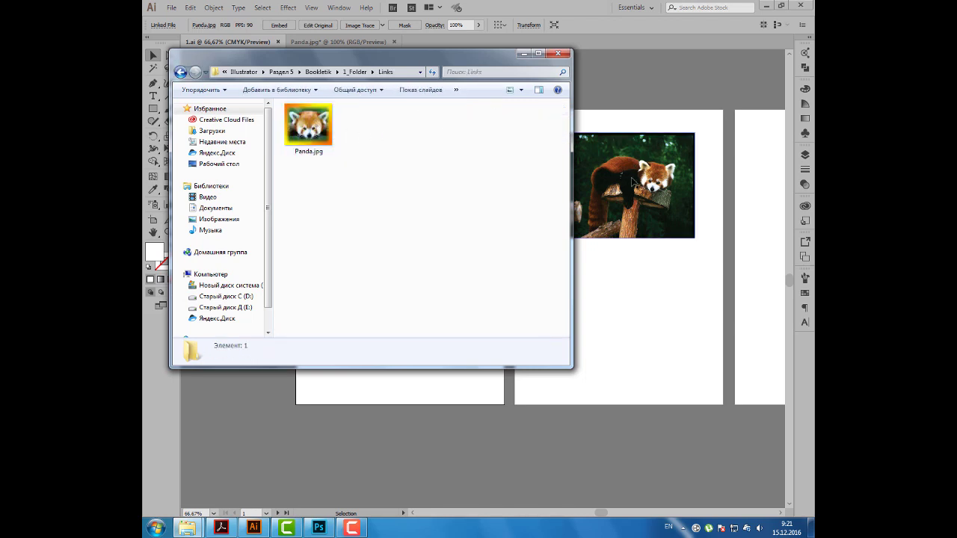
click(356, 71)
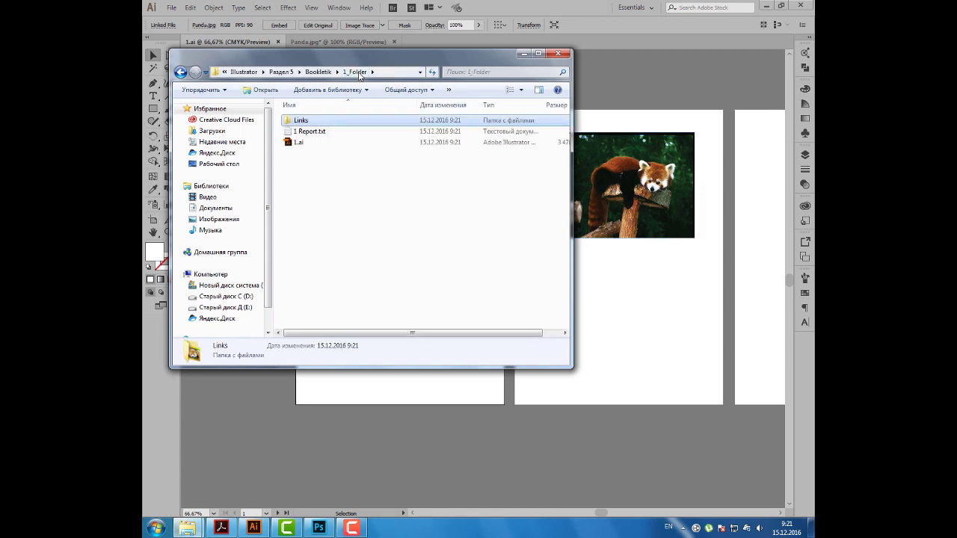
click(324, 132)
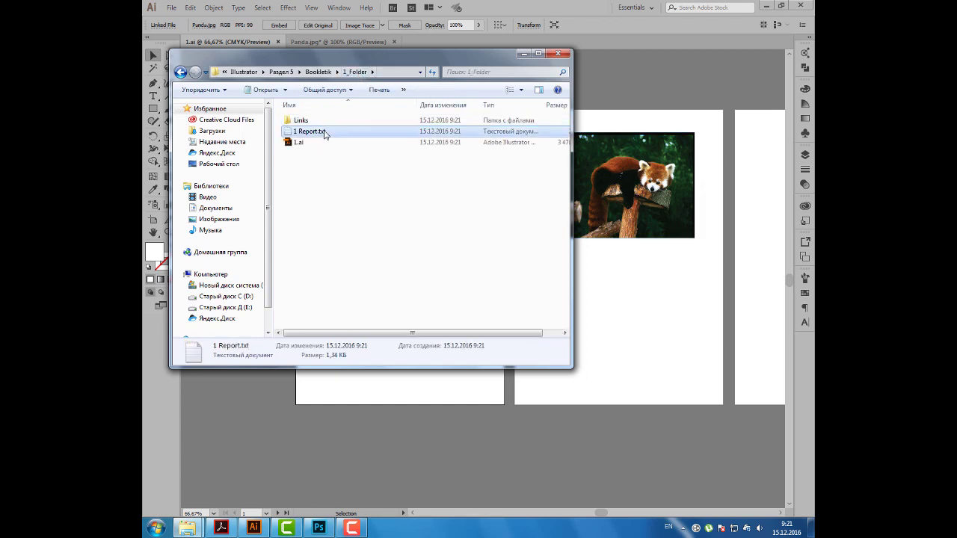
right_click(324, 133)
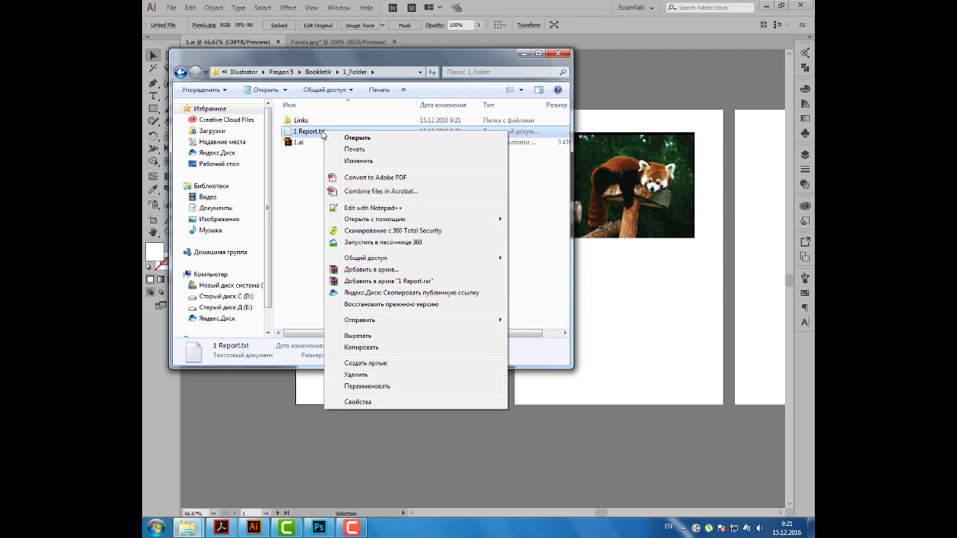
mouse_move(374, 219)
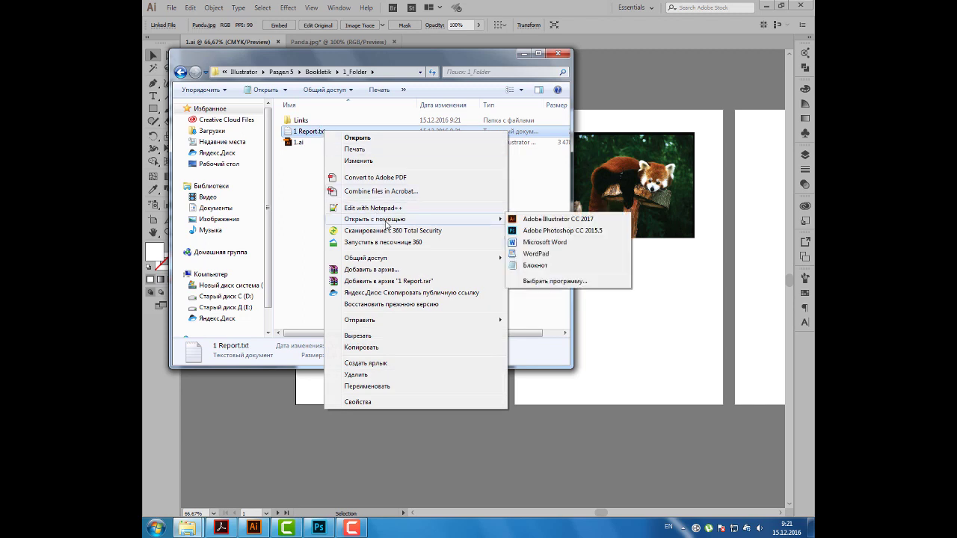
click(548, 273)
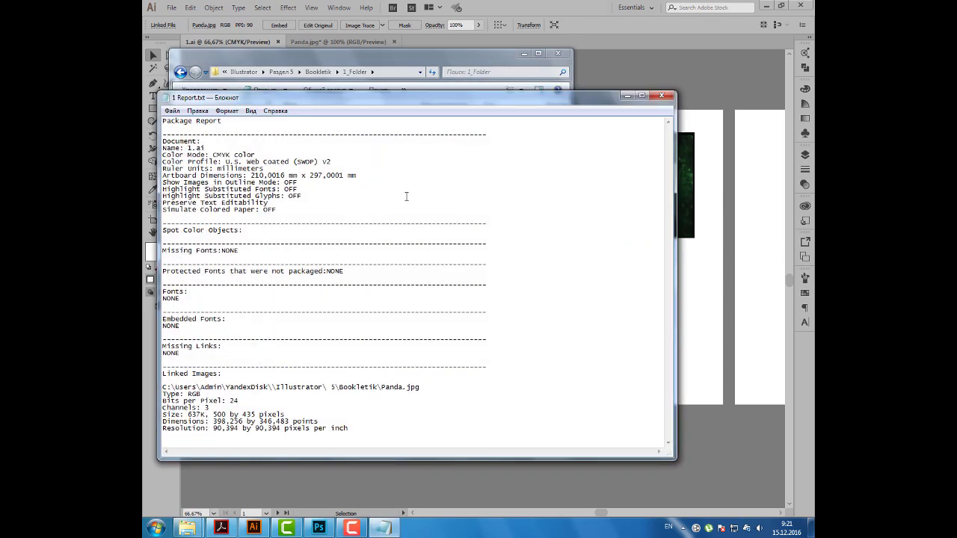
Read the Package Report, close Notepad and minimize the 1_Folder window
drag(164, 122, 222, 122)
click(231, 125)
click(661, 96)
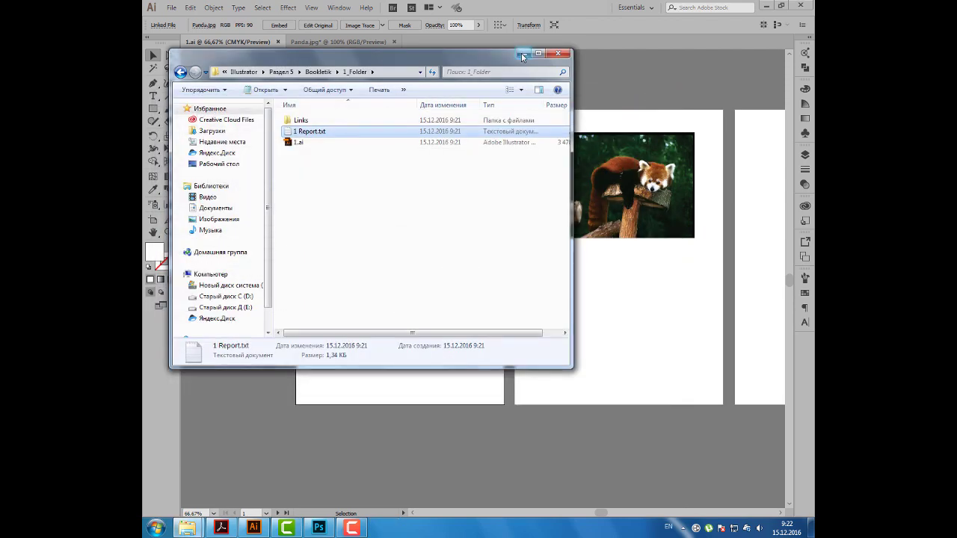
click(523, 56)
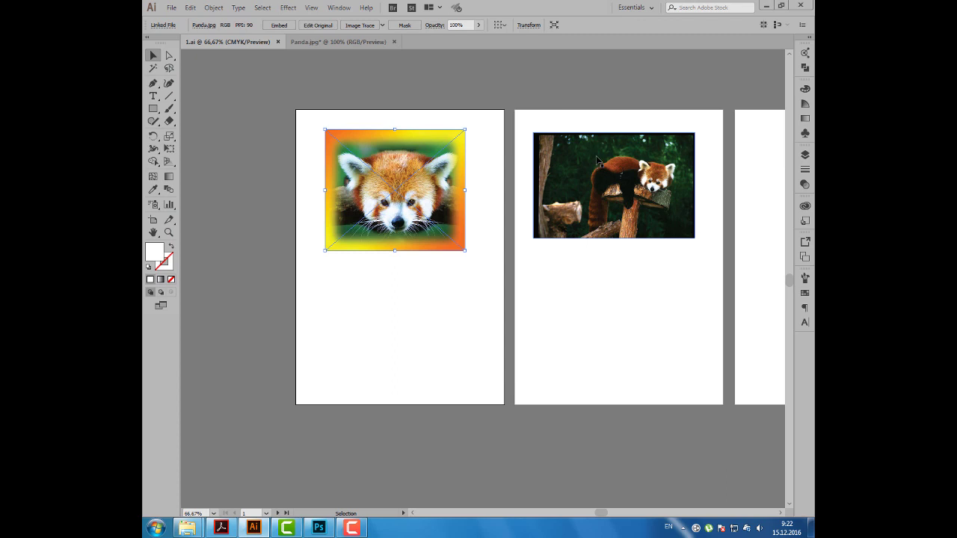
Nudge the right panda photo up slightly and show the Links panel
drag(597, 160, 597, 155)
click(439, 171)
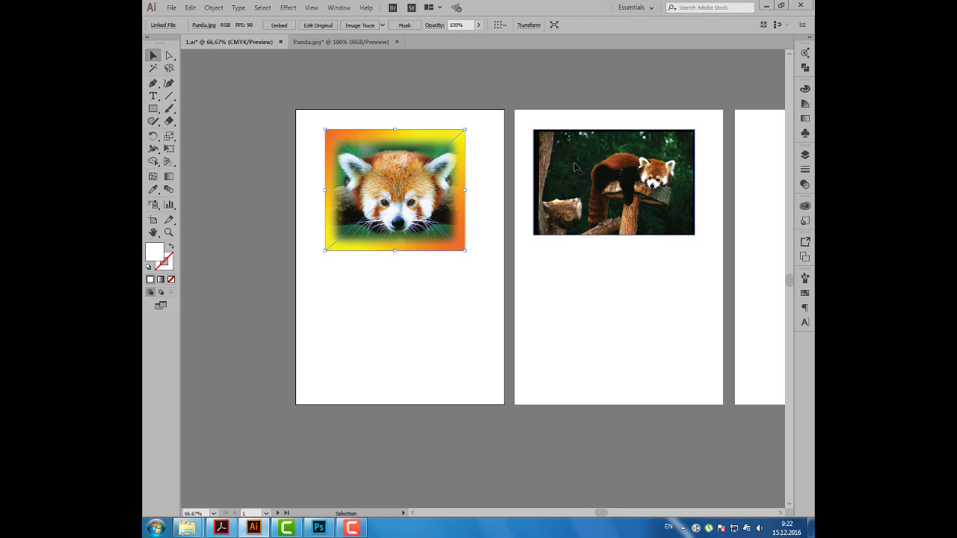
click(337, 9)
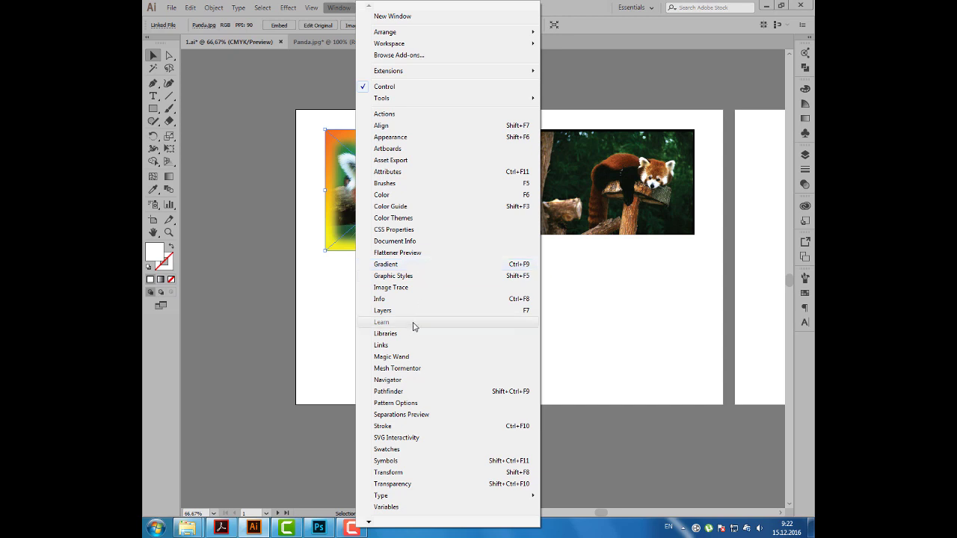
click(412, 345)
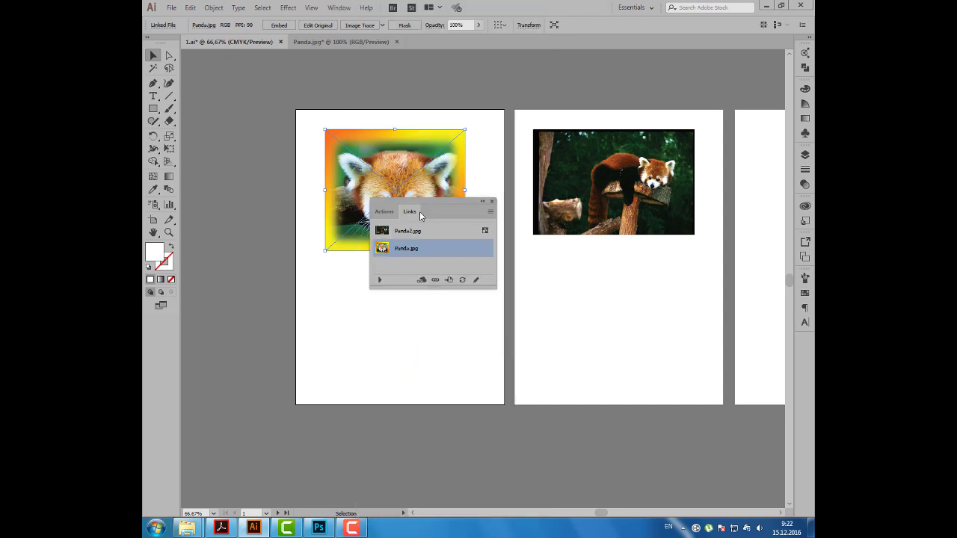
Float the Links panel separately, close Actions, and select the Panda2.jpg and Panda.jpg links
mouse_move(419, 212)
mouse_down()
mouse_move(499, 275)
mouse_move(510, 247)
mouse_up()
click(493, 202)
click(528, 272)
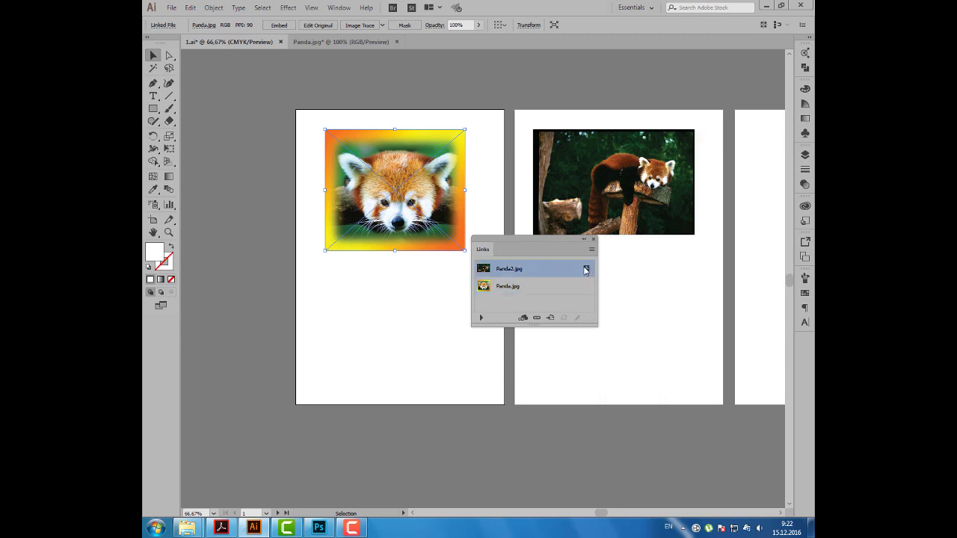
click(625, 198)
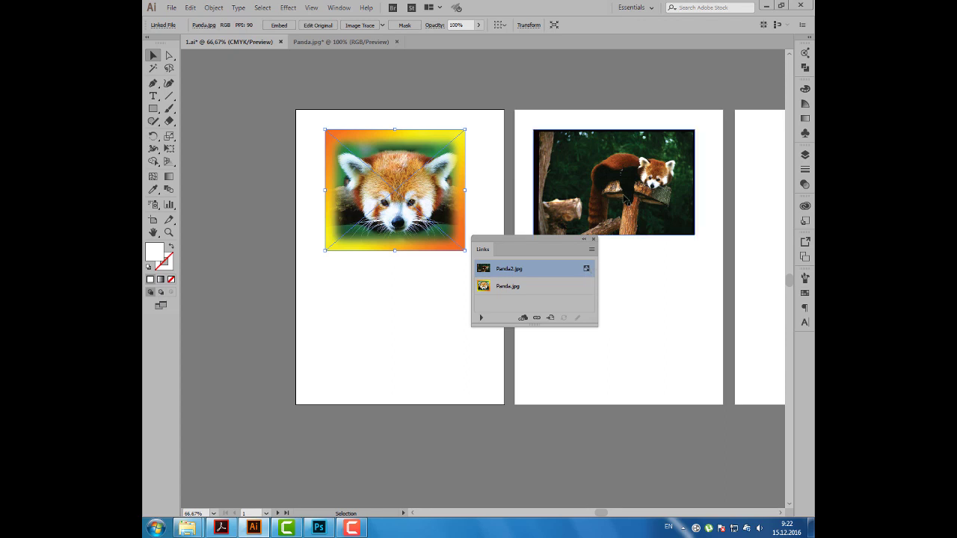
click(538, 287)
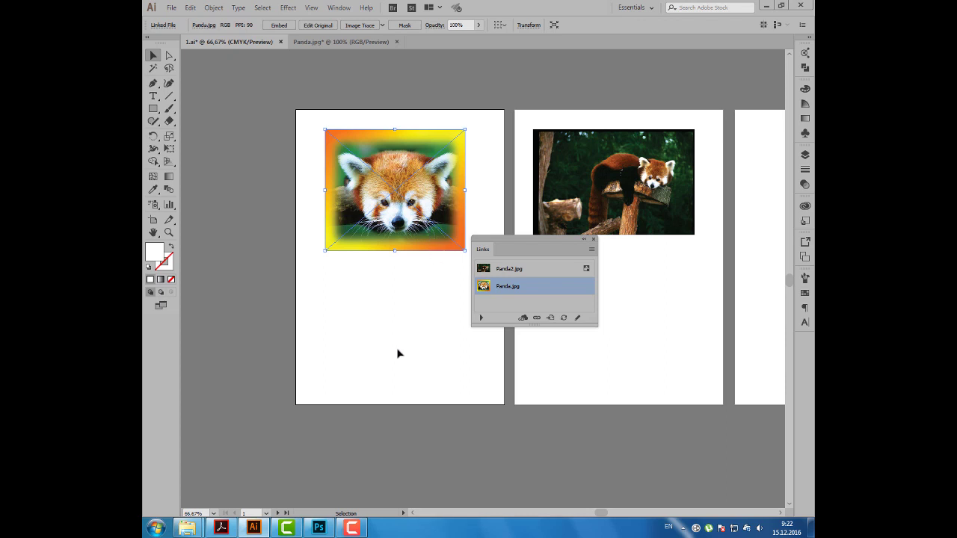
In Photoshop, replace Panda.jpg's orange-yellow border with a diagonal Spectrum rainbow gradient and save
click(319, 528)
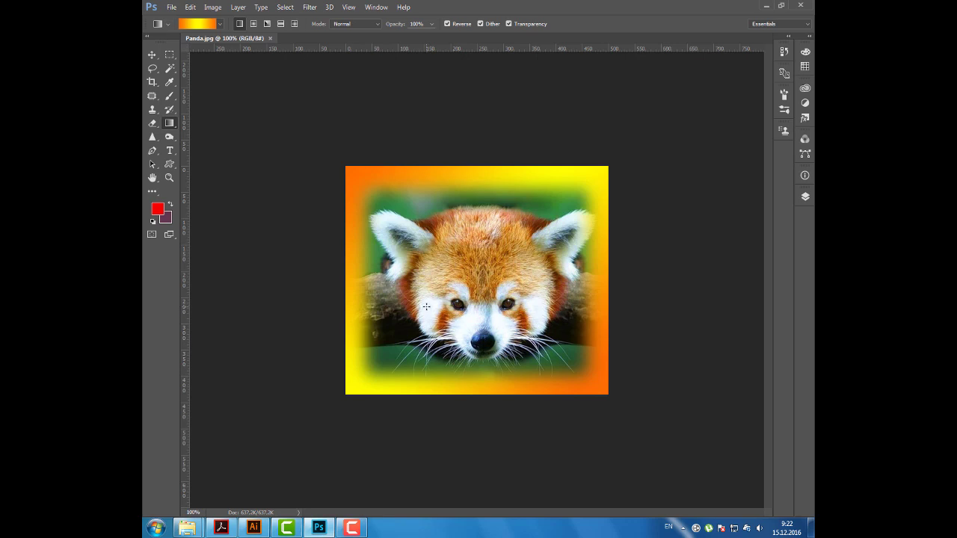
key(ctrl+z)
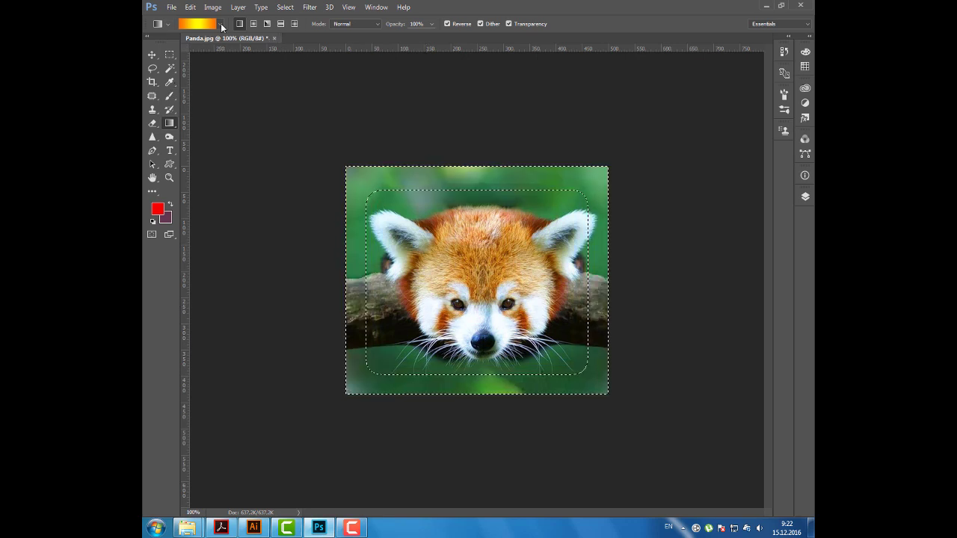
click(221, 24)
click(175, 77)
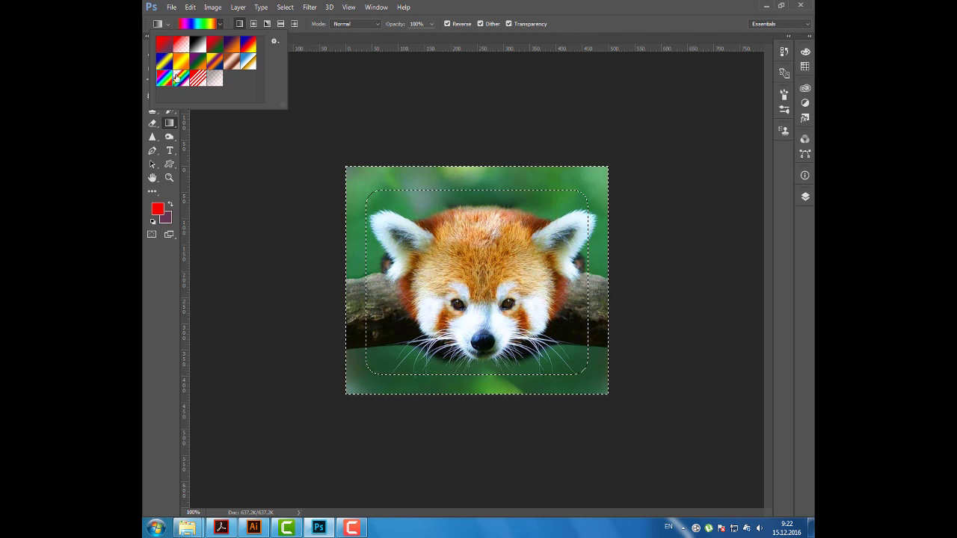
drag(347, 167, 609, 406)
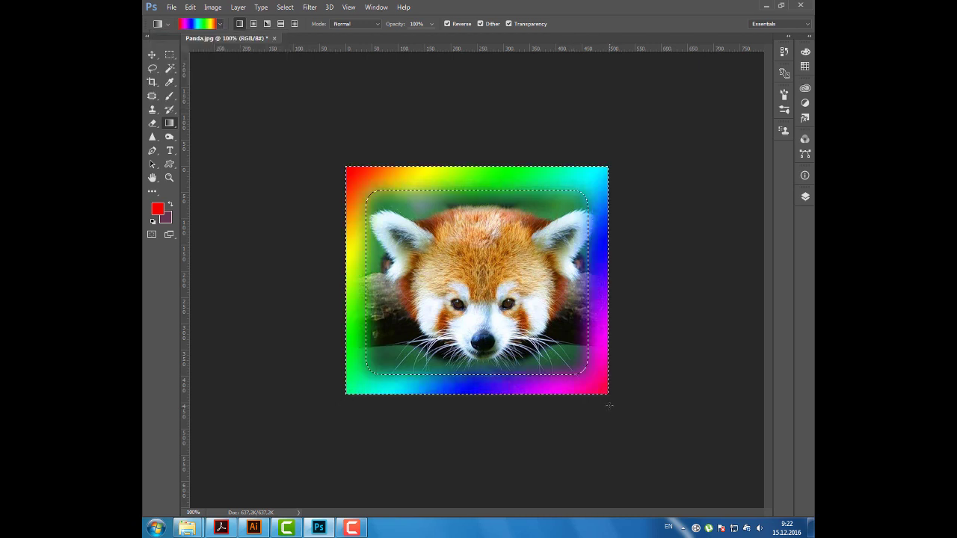
key(ctrl+s)
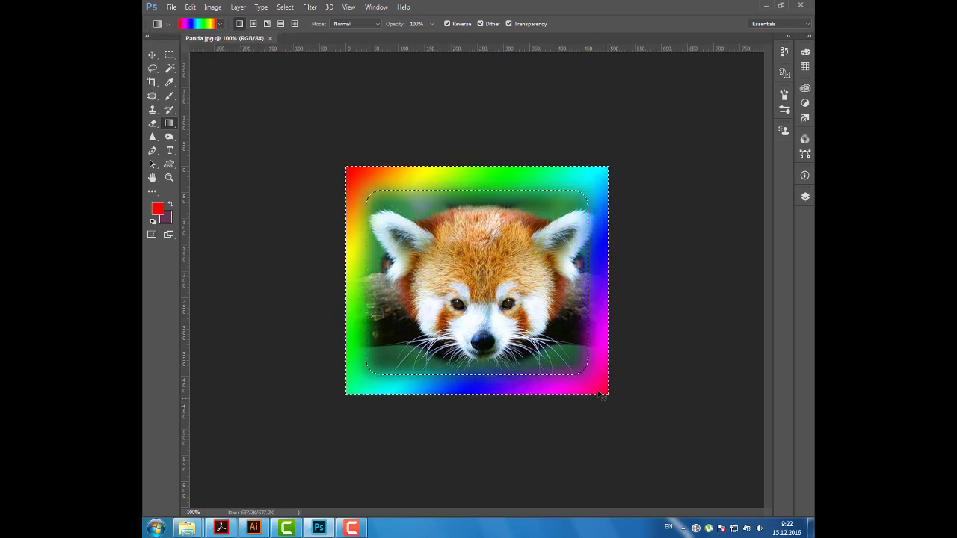
click(255, 528)
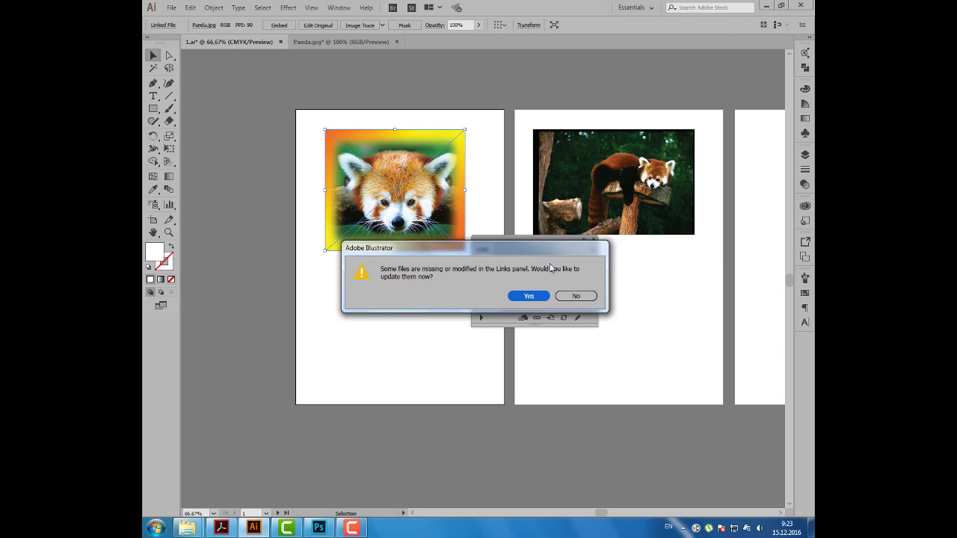
Dismiss the link-update prompt, reposition the Links panel, and view Panda.jpg's link details
click(588, 299)
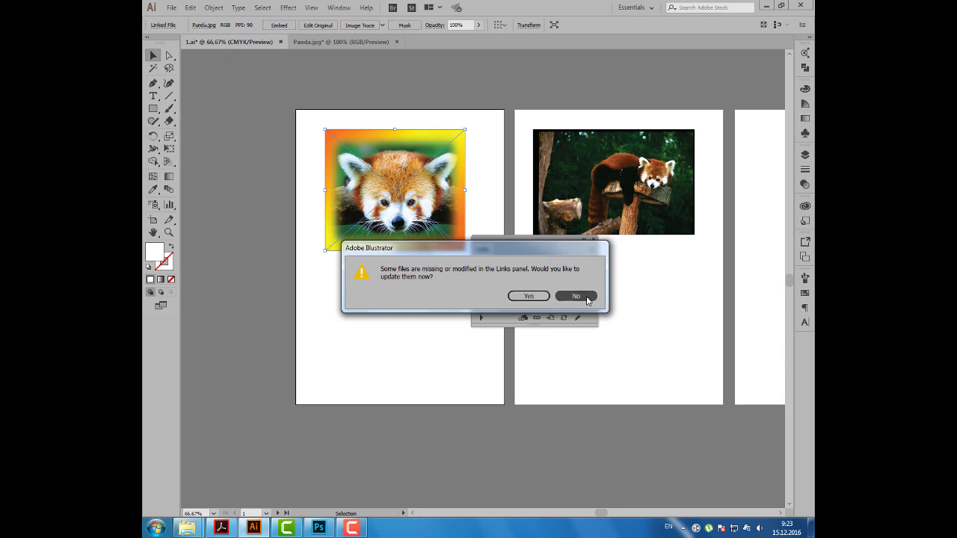
drag(557, 246, 538, 262)
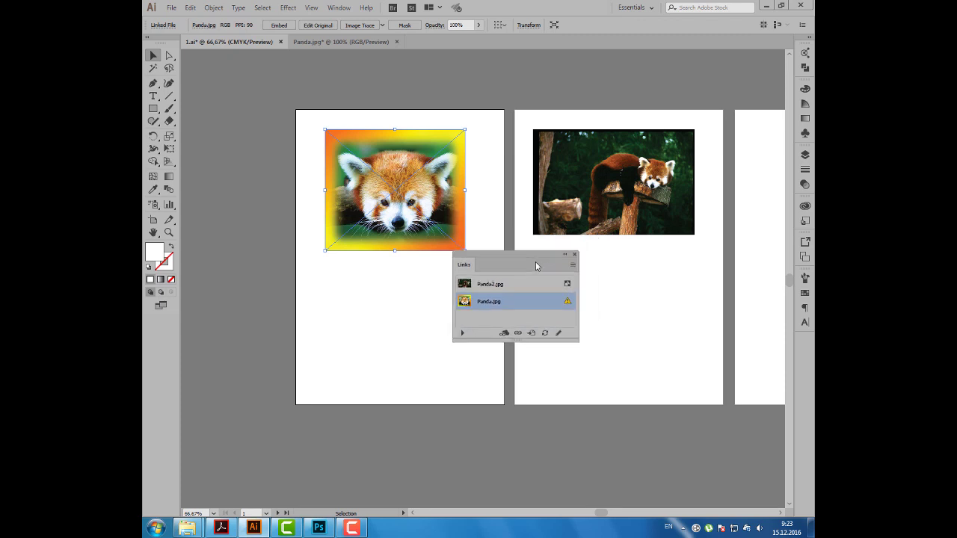
double_click(568, 302)
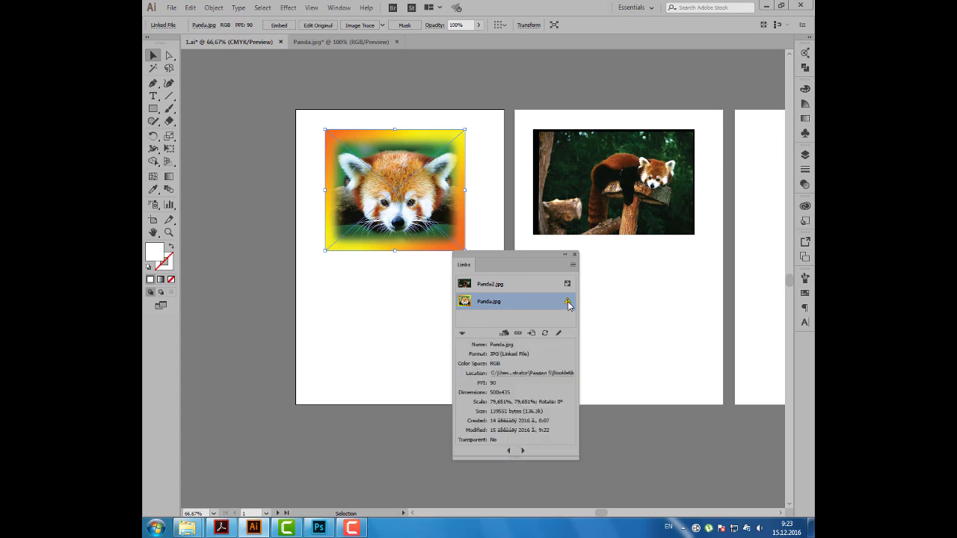
drag(534, 259, 542, 235)
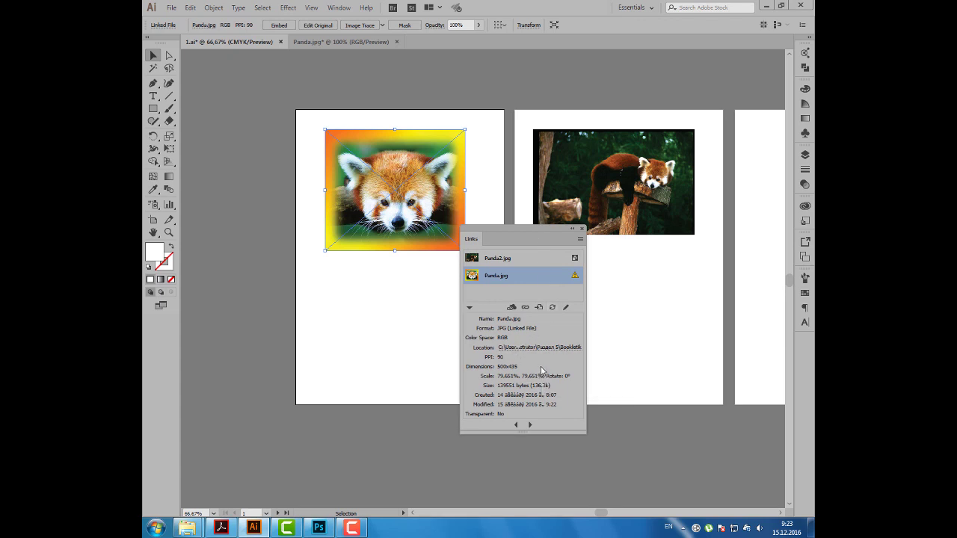
drag(524, 231, 531, 187)
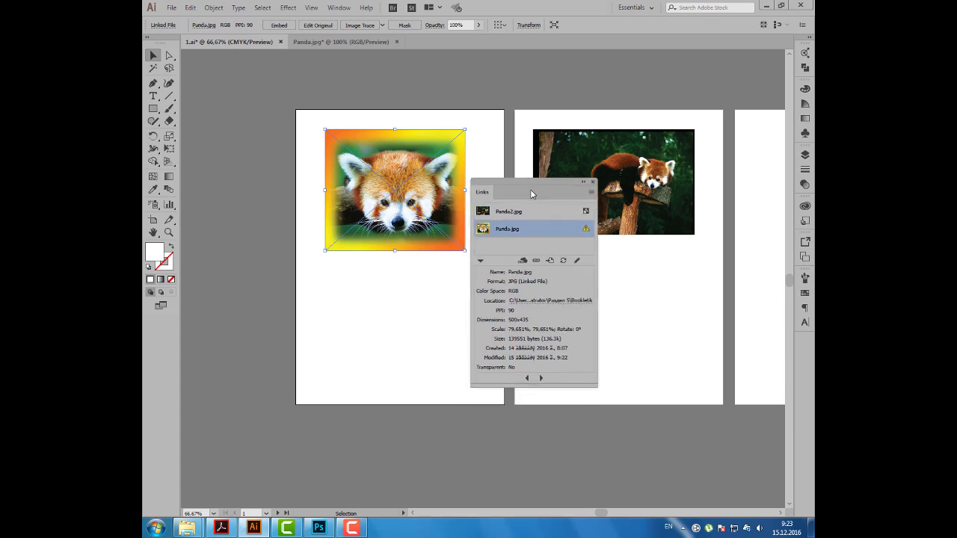
drag(492, 196, 494, 186)
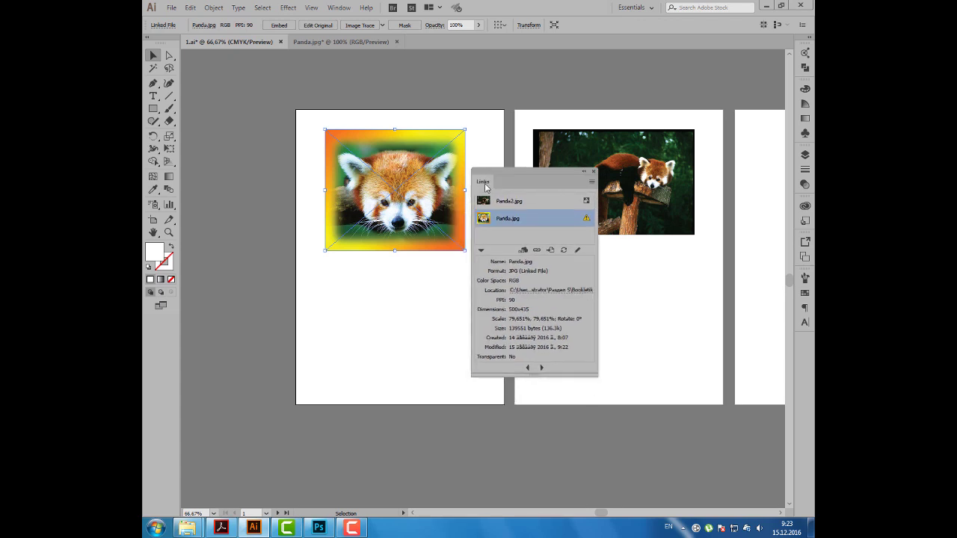
Collapse the link details and update the Panda.jpg link, confirming Yes
click(480, 250)
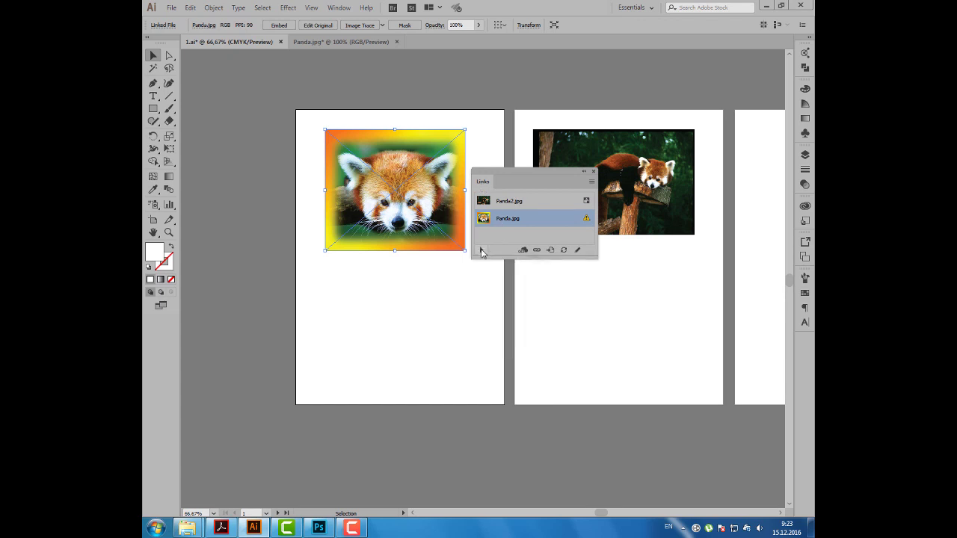
click(564, 252)
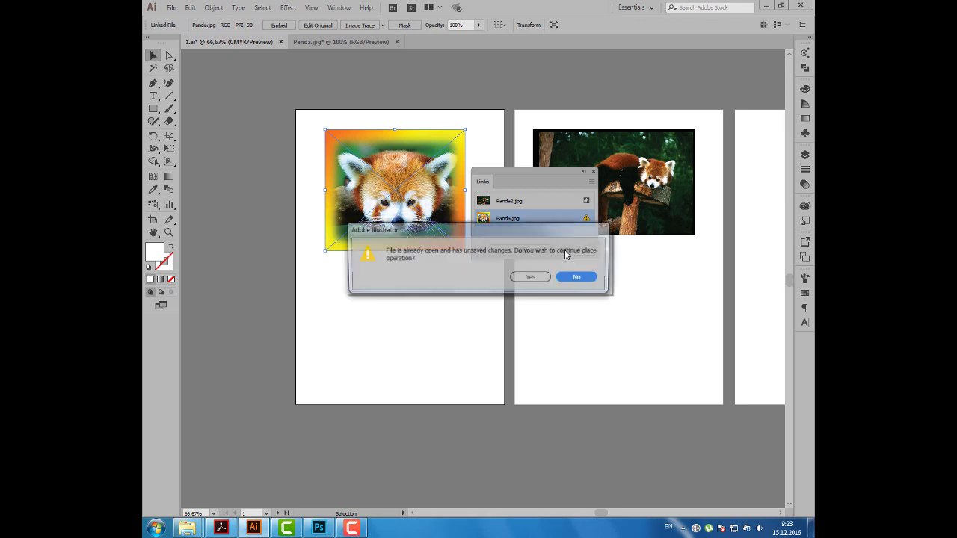
click(521, 278)
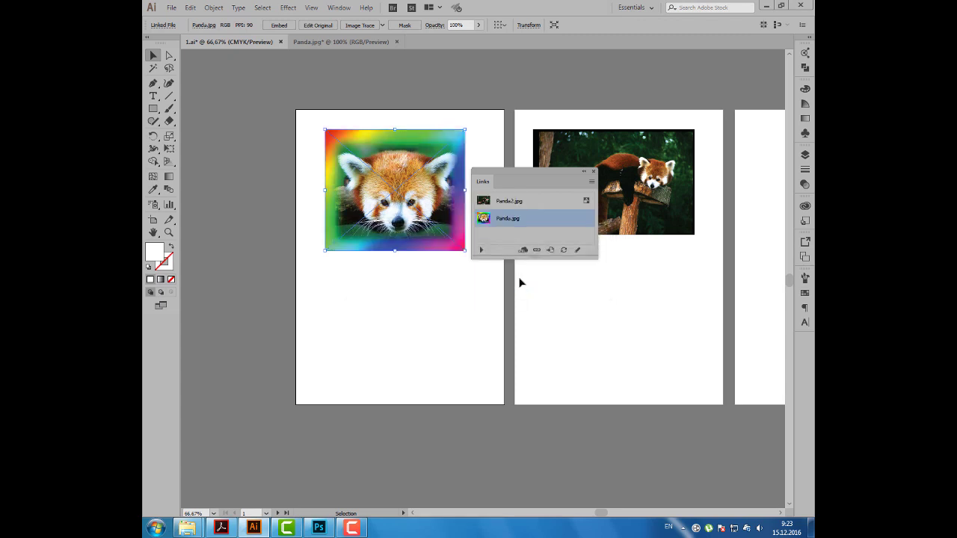
Move the Links panel off page one and drag Panda2 below the rainbow-bordered panda
drag(543, 184, 535, 180)
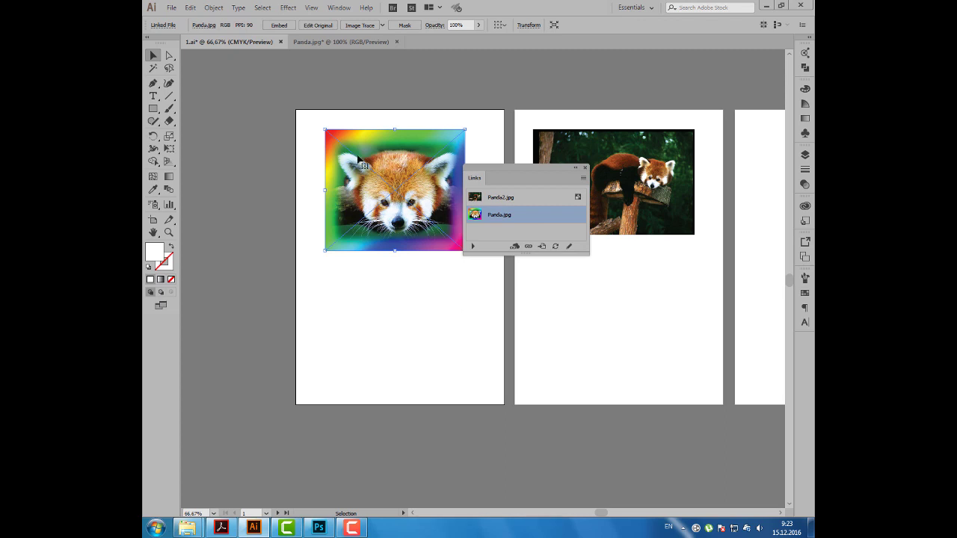
mouse_move(483, 178)
mouse_down()
mouse_move(462, 270)
mouse_move(453, 259)
mouse_up()
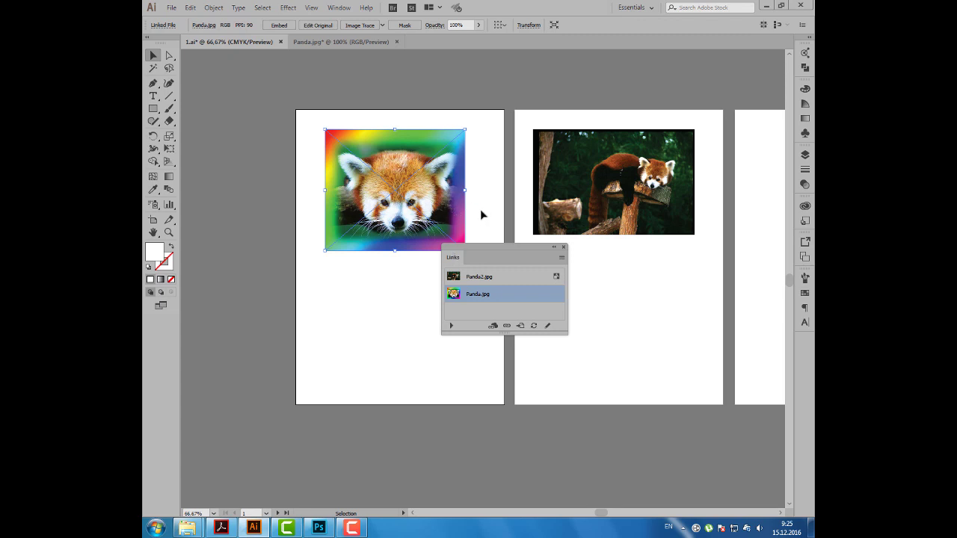
drag(476, 256, 708, 252)
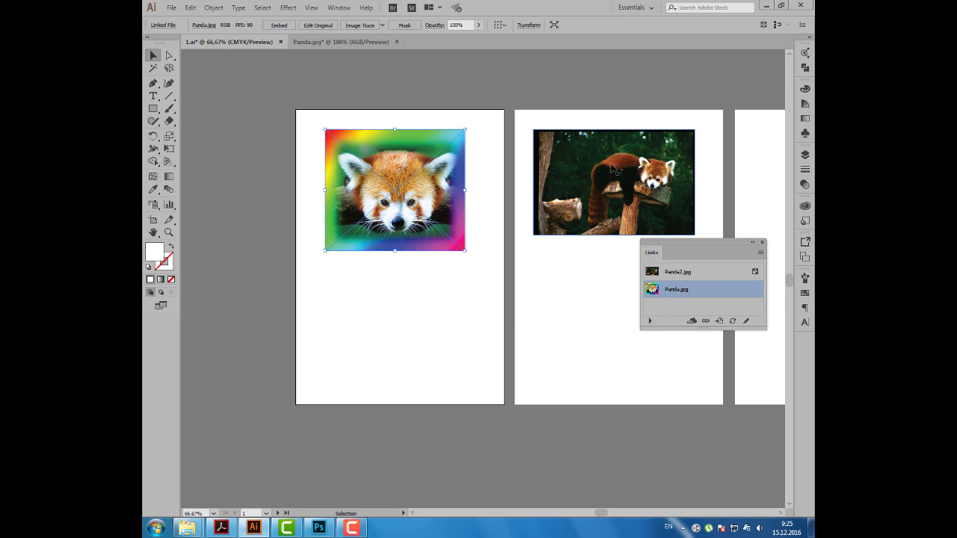
mouse_move(617, 163)
mouse_down()
mouse_move(478, 258)
mouse_move(410, 284)
mouse_up()
Place Desert.jpg from Раздел 5 as an embedded image at page two's top-left
click(171, 7)
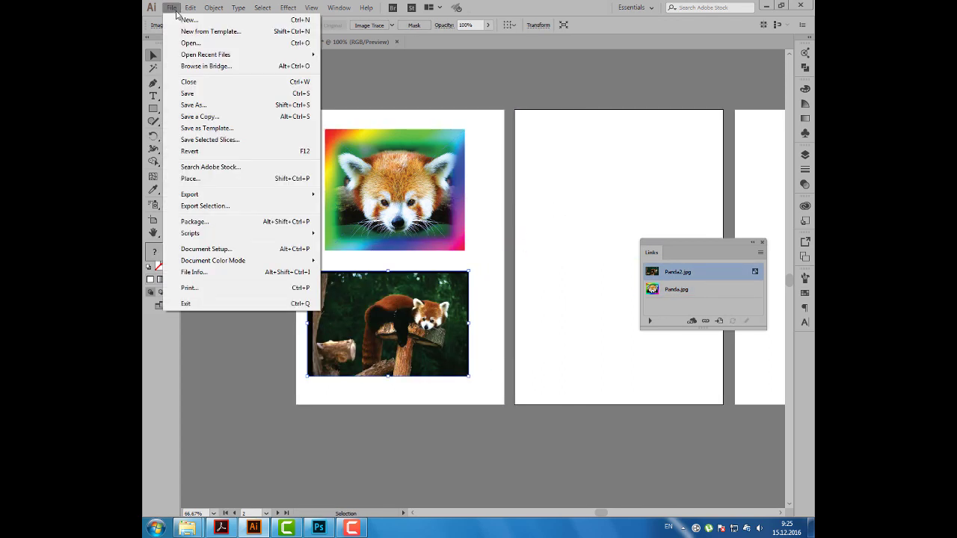
click(195, 178)
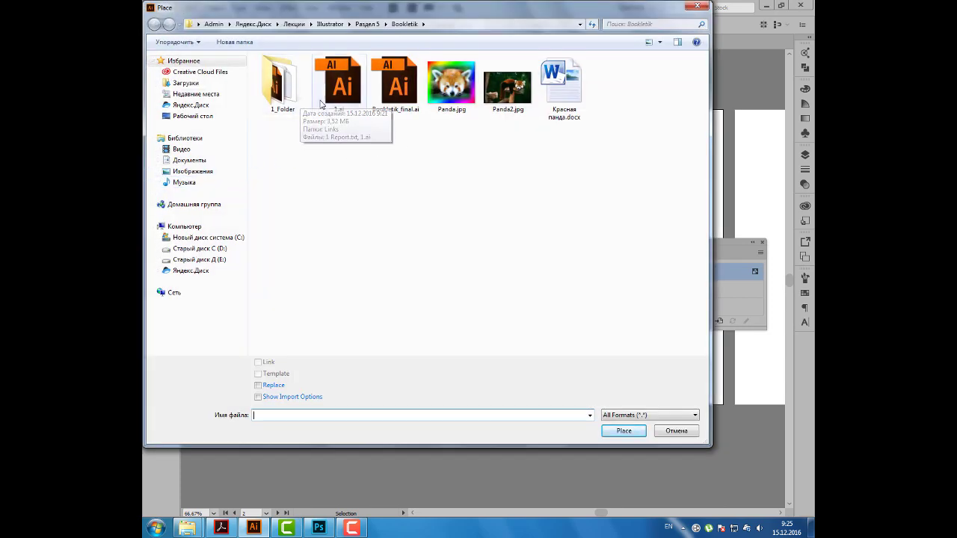
click(368, 24)
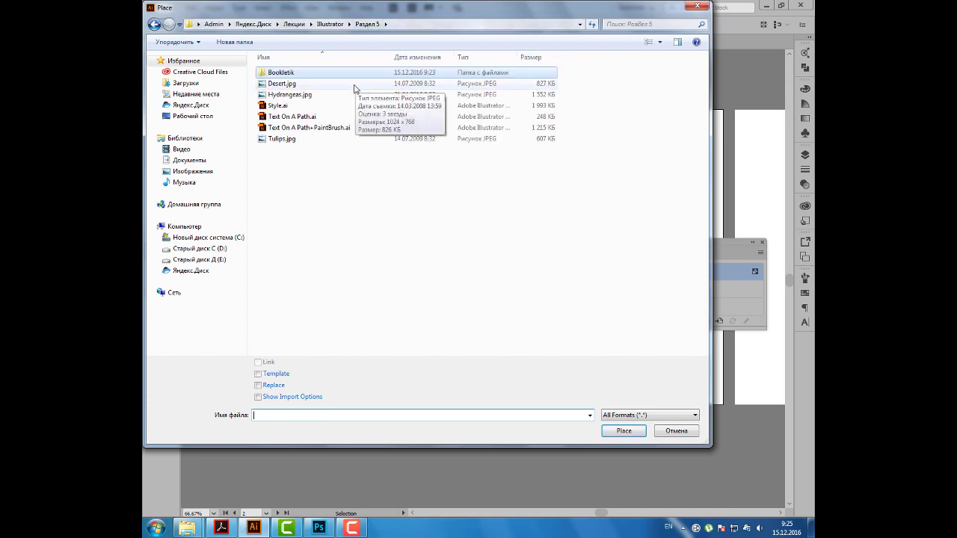
click(314, 87)
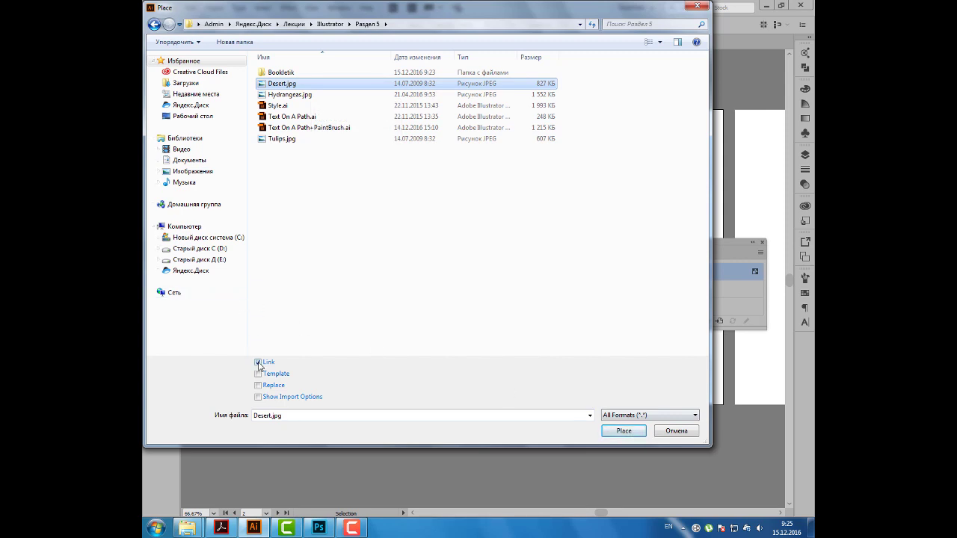
click(258, 364)
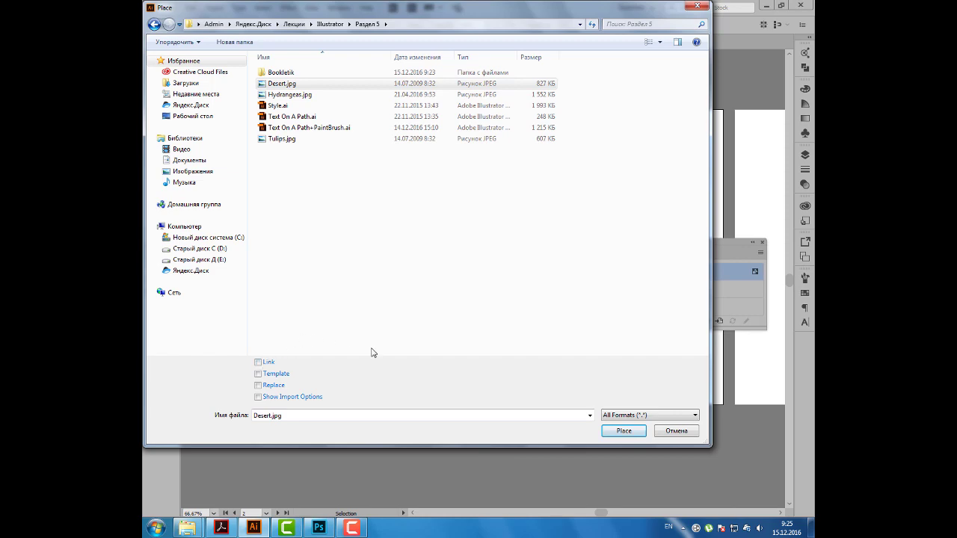
click(618, 434)
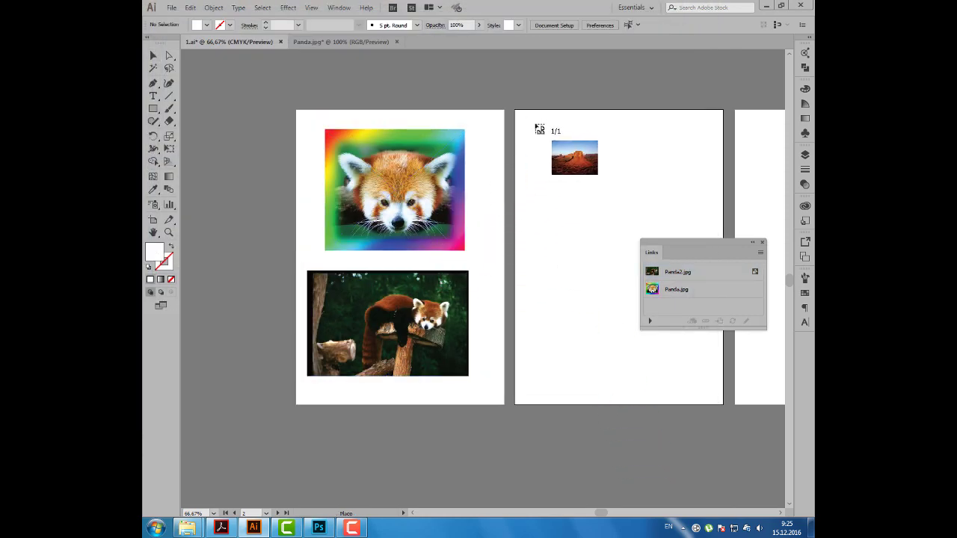
mouse_move(535, 124)
mouse_down()
mouse_move(736, 226)
mouse_move(684, 221)
mouse_up()
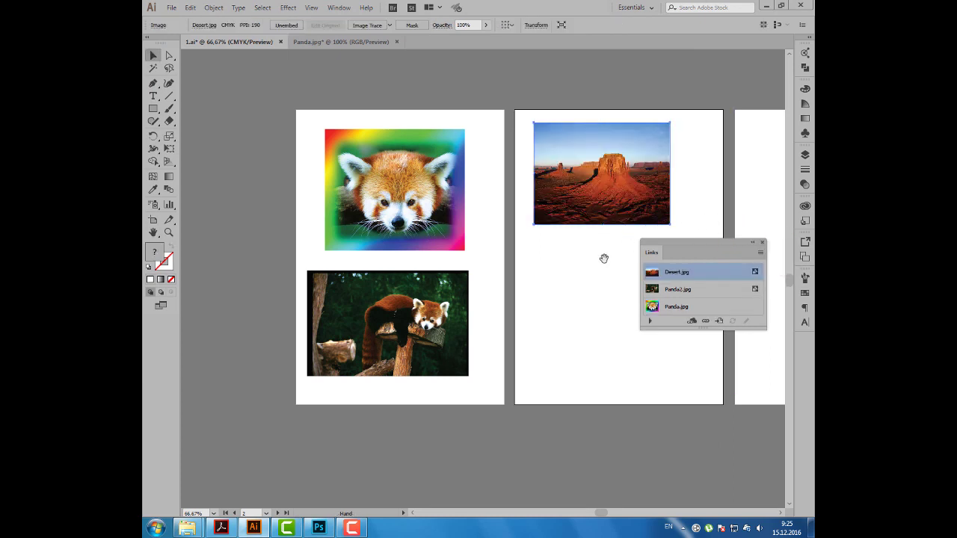
Alt-drag desert photo copies: one below on page two, two stacked on page three
drag(598, 254, 434, 237)
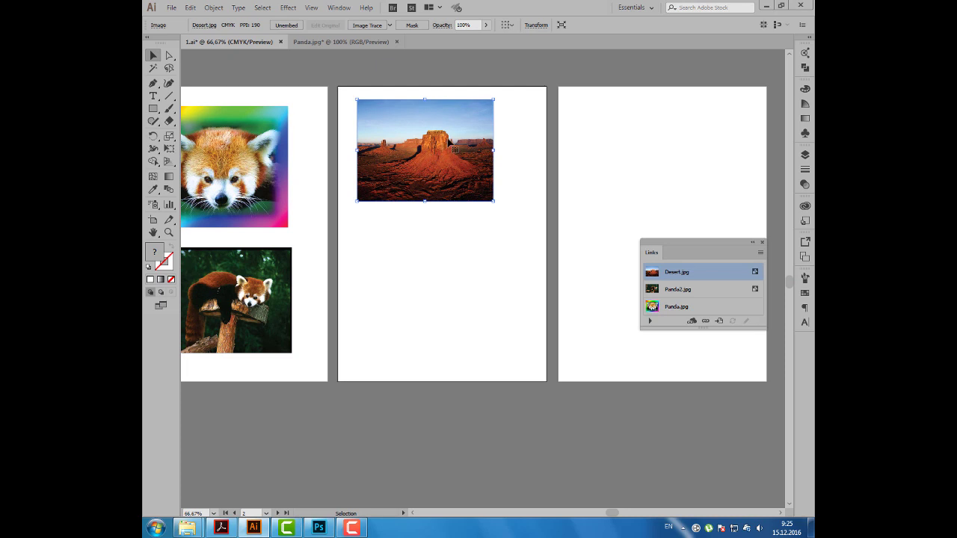
drag(449, 131, 449, 259)
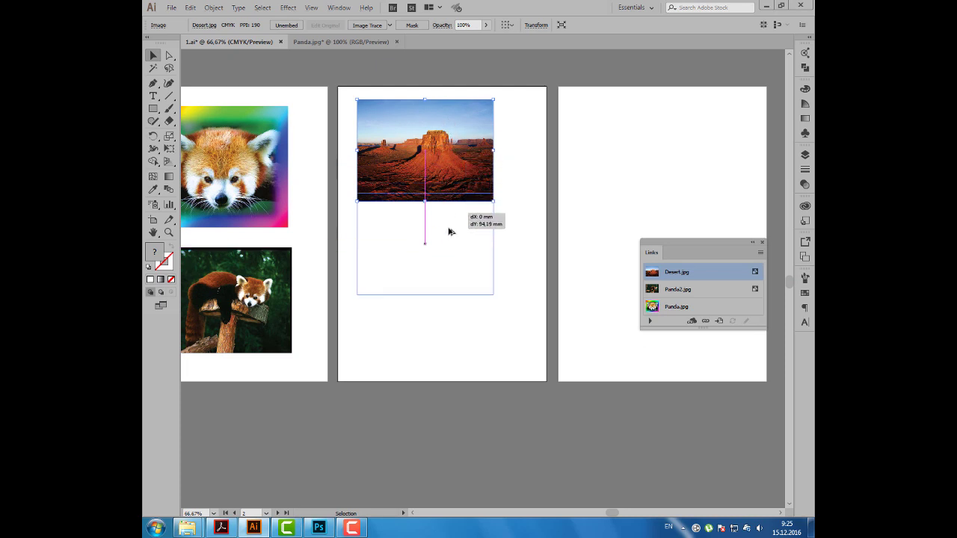
drag(451, 163, 663, 150)
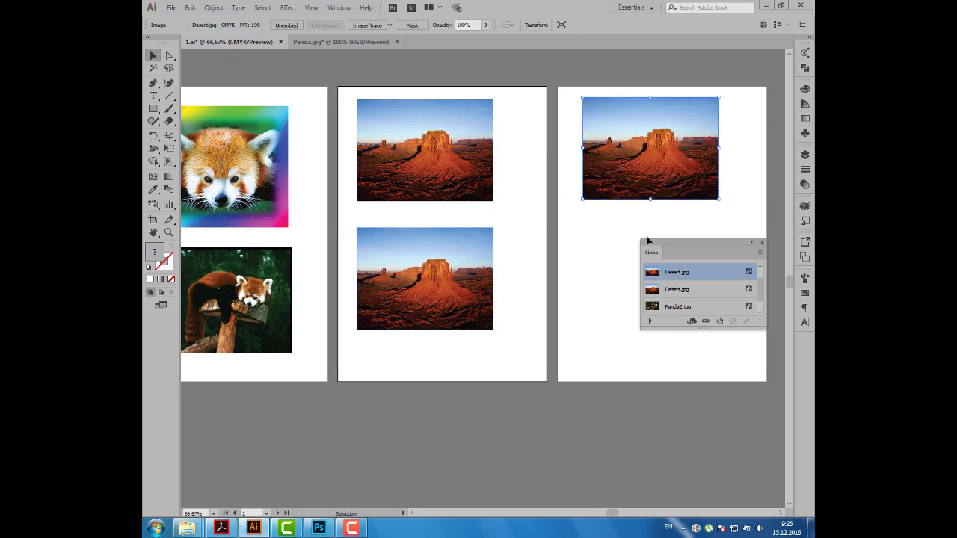
drag(649, 250, 691, 301)
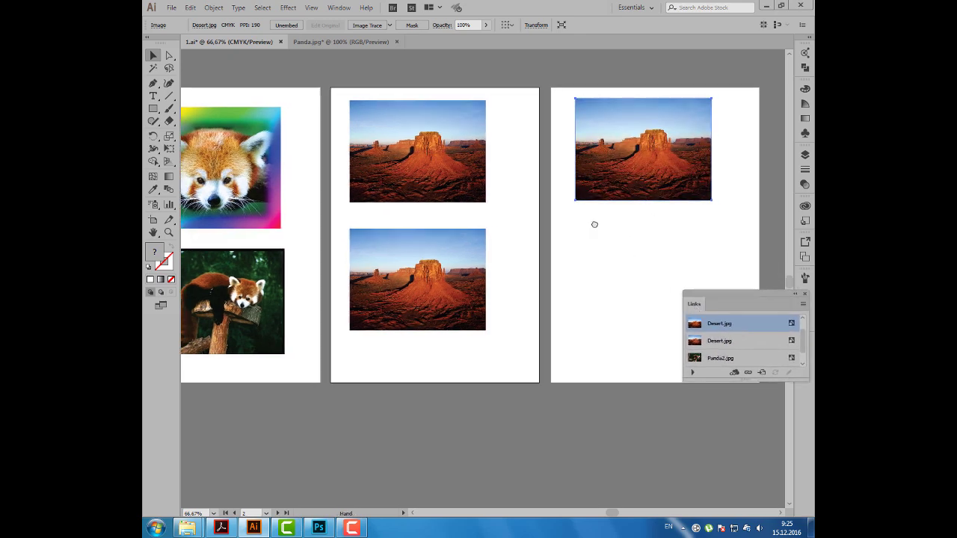
drag(627, 237, 531, 205)
drag(537, 121, 532, 246)
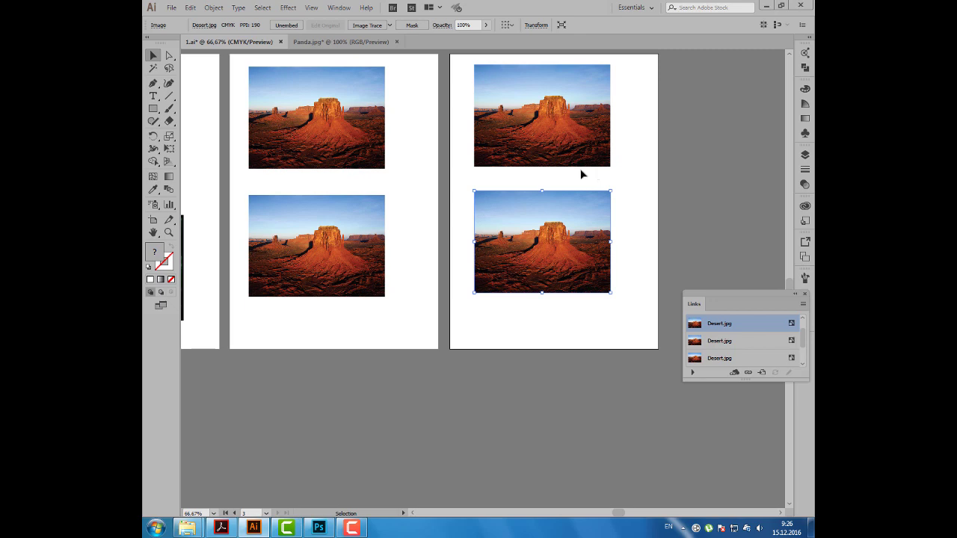
Select the top desert photo on page two
mouse_move(588, 157)
mouse_down()
mouse_move(498, 177)
mouse_move(405, 180)
mouse_move(528, 178)
mouse_up()
click(340, 150)
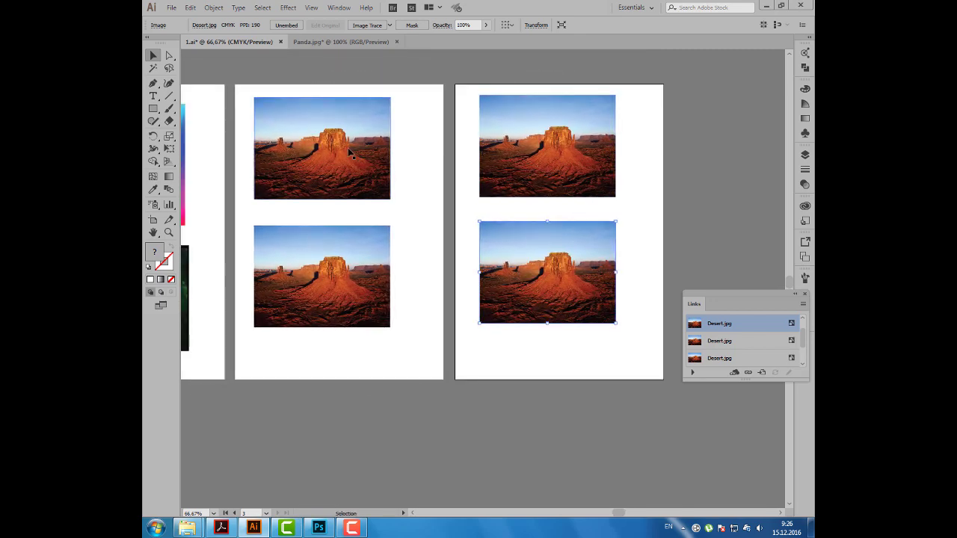
drag(314, 150, 345, 177)
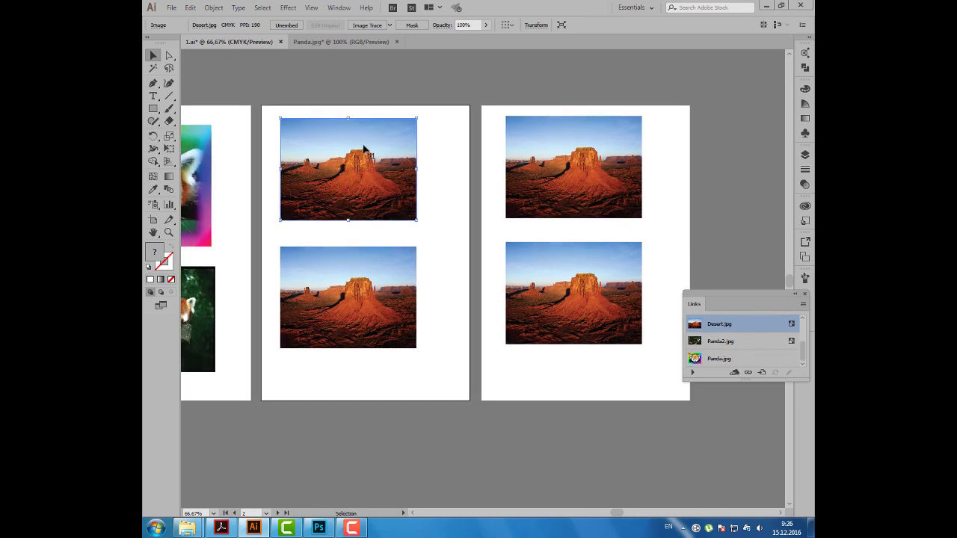
click(341, 8)
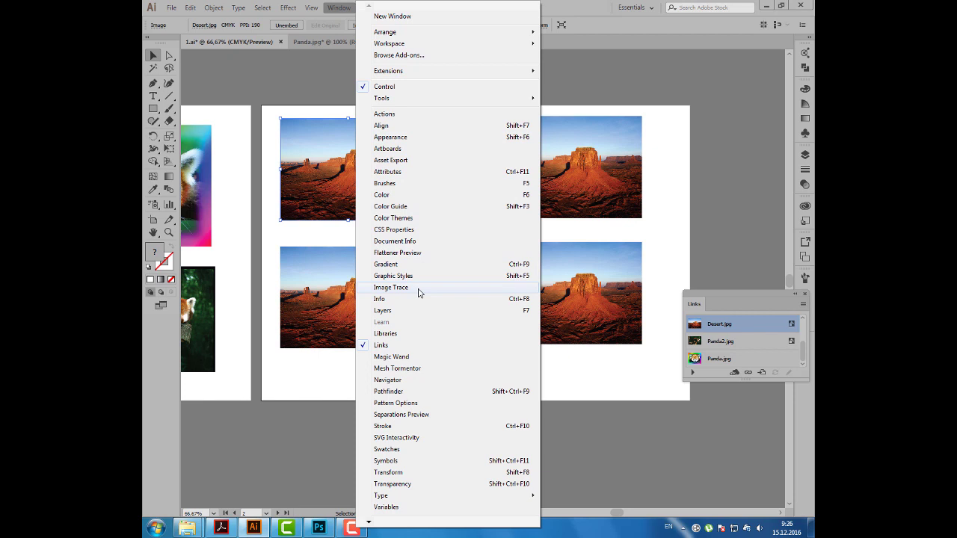
Preview a Default black-and-white Image Trace of the top desert photo, threshold 128
click(419, 289)
mouse_move(541, 131)
mouse_down()
mouse_move(476, 104)
mouse_move(434, 120)
mouse_up()
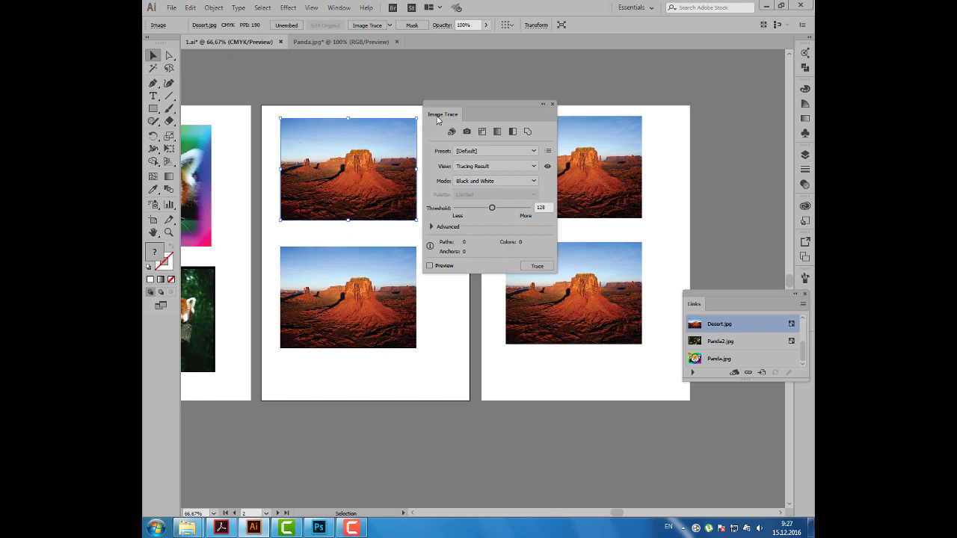
drag(439, 118, 445, 122)
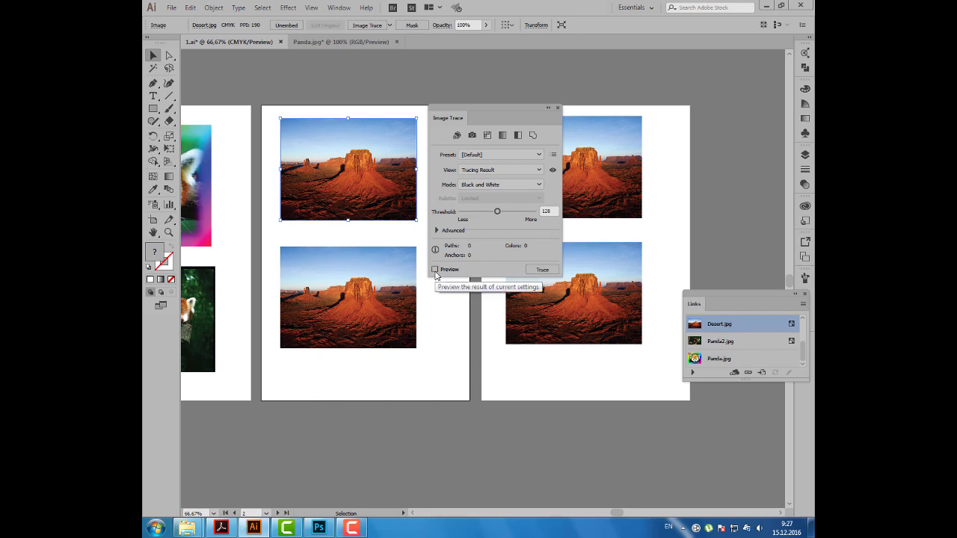
click(434, 270)
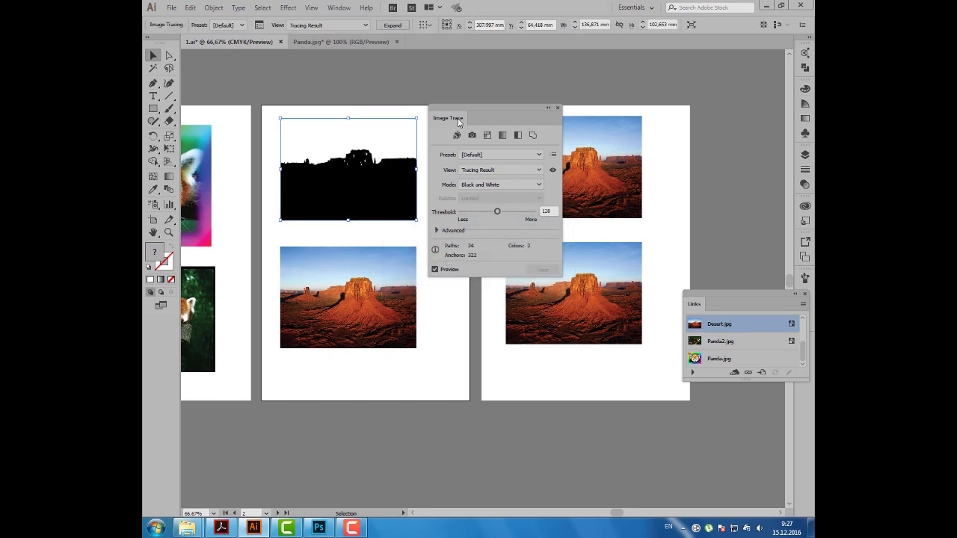
drag(459, 122, 559, 105)
Draw a yellow rectangle covering the second page and send it behind the photos
click(201, 109)
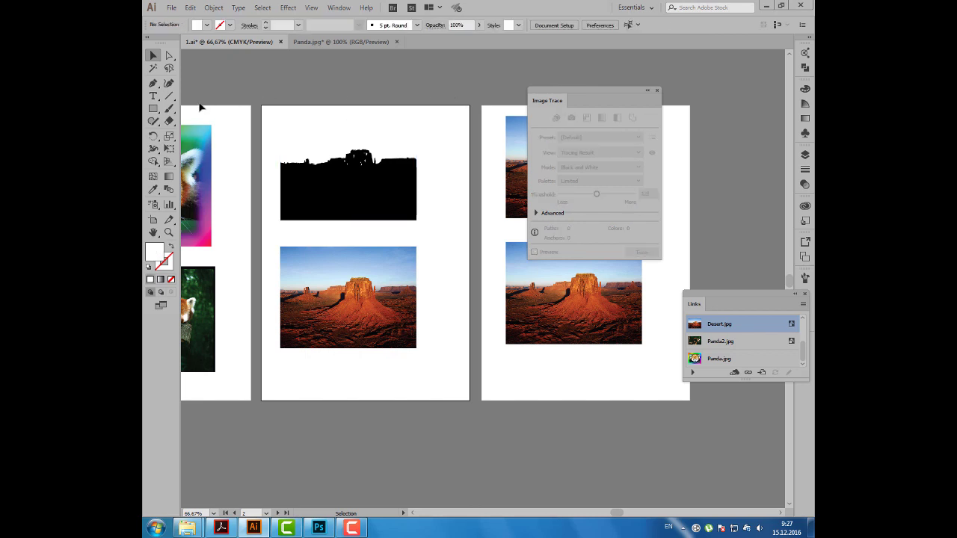
click(153, 108)
mouse_move(262, 106)
mouse_down()
mouse_move(451, 337)
mouse_move(469, 400)
mouse_up()
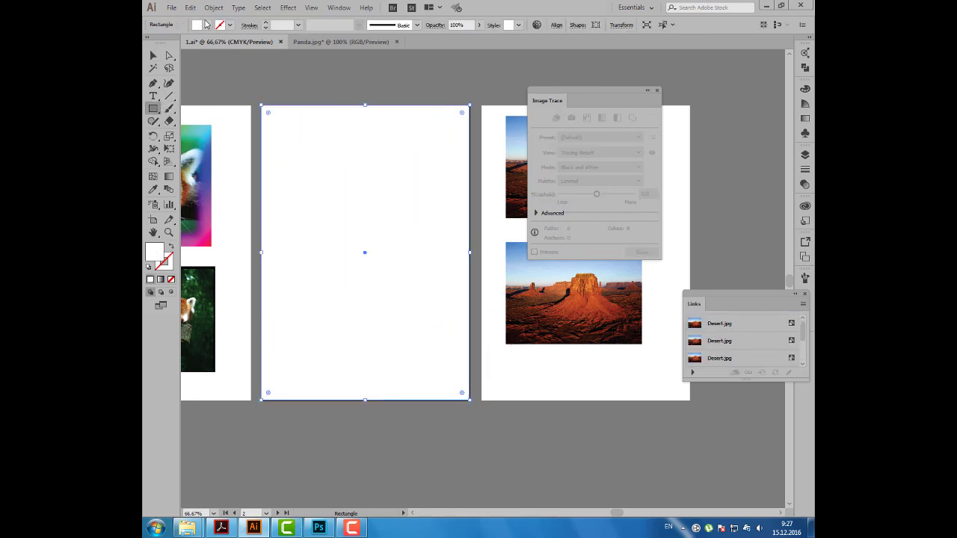
click(207, 25)
click(164, 50)
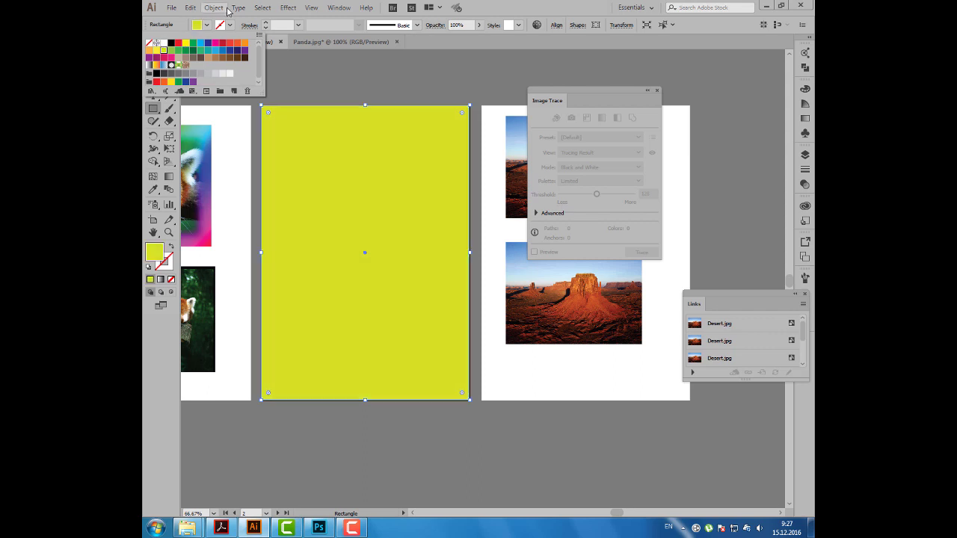
click(219, 9)
click(219, 9)
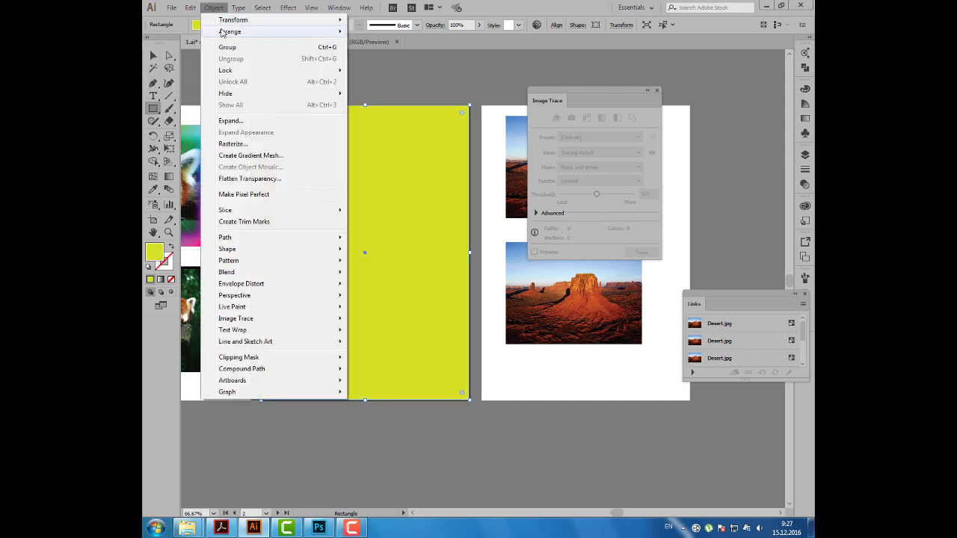
click(380, 67)
click(153, 55)
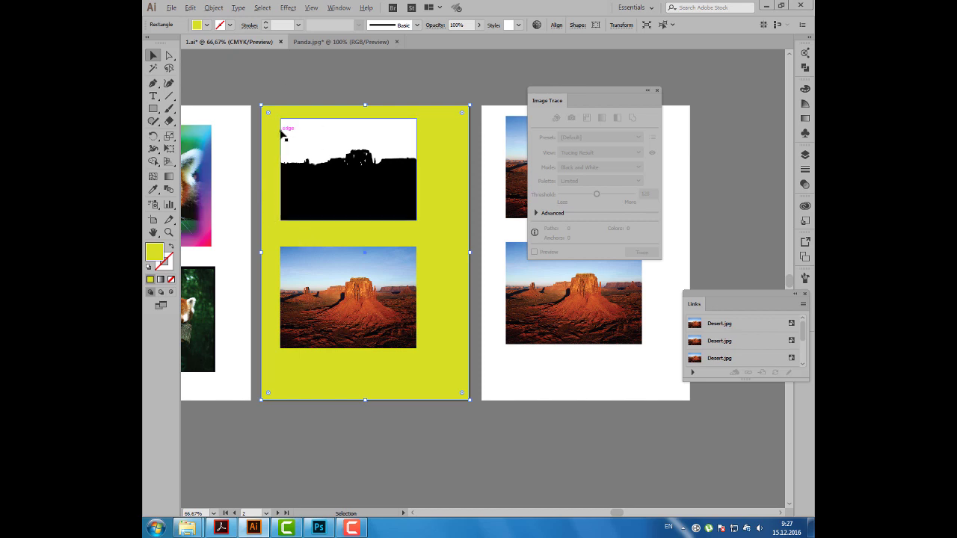
Copy the yellow rectangle onto the right page and lock both rectangles in Layers
drag(281, 142, 488, 150)
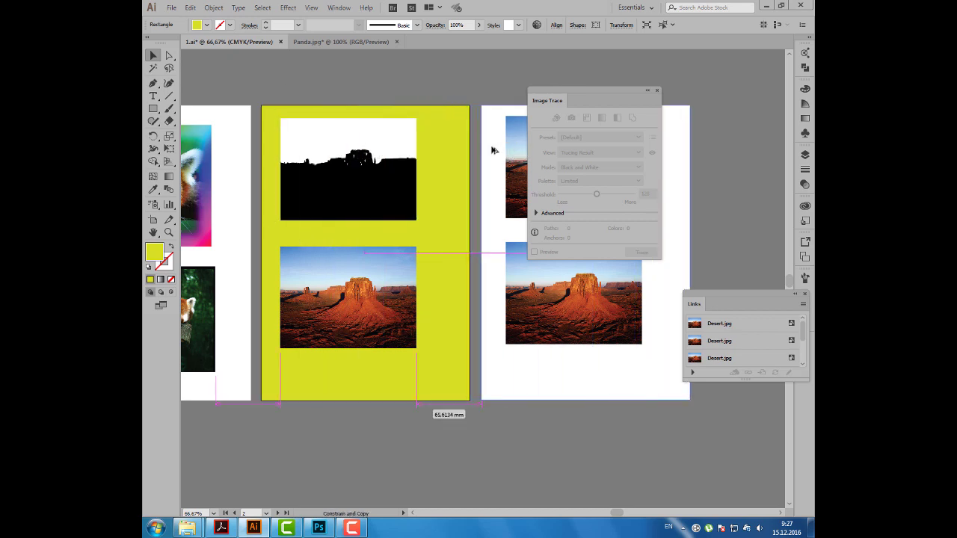
shift+click(445, 140)
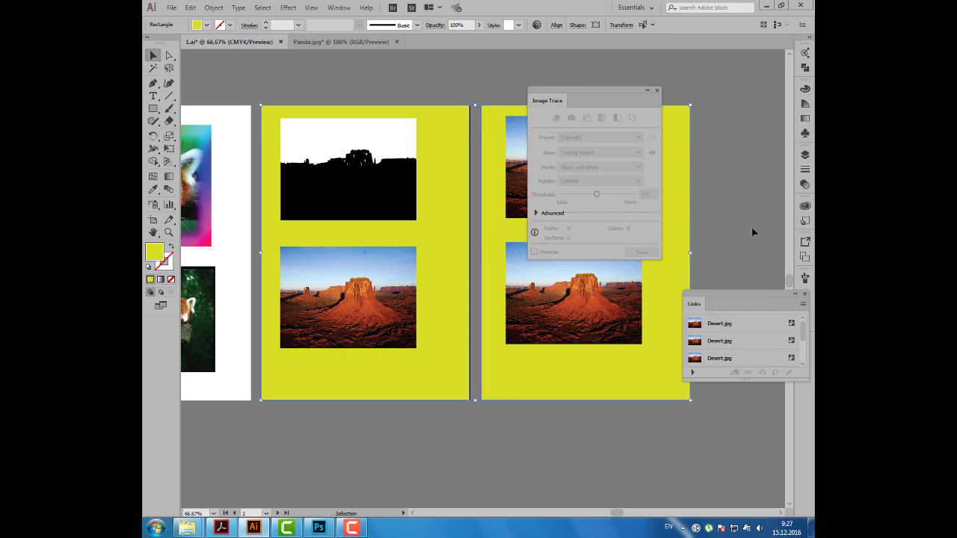
click(806, 154)
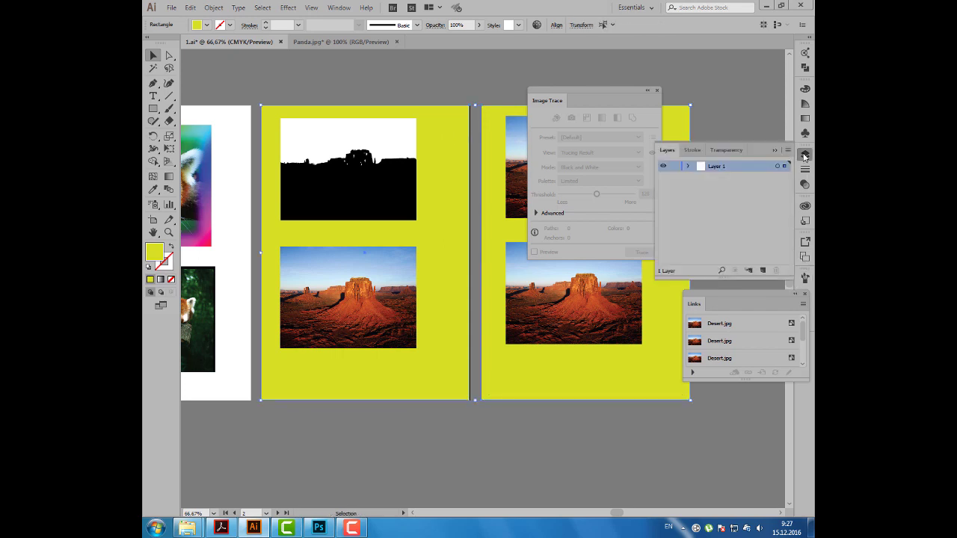
click(688, 167)
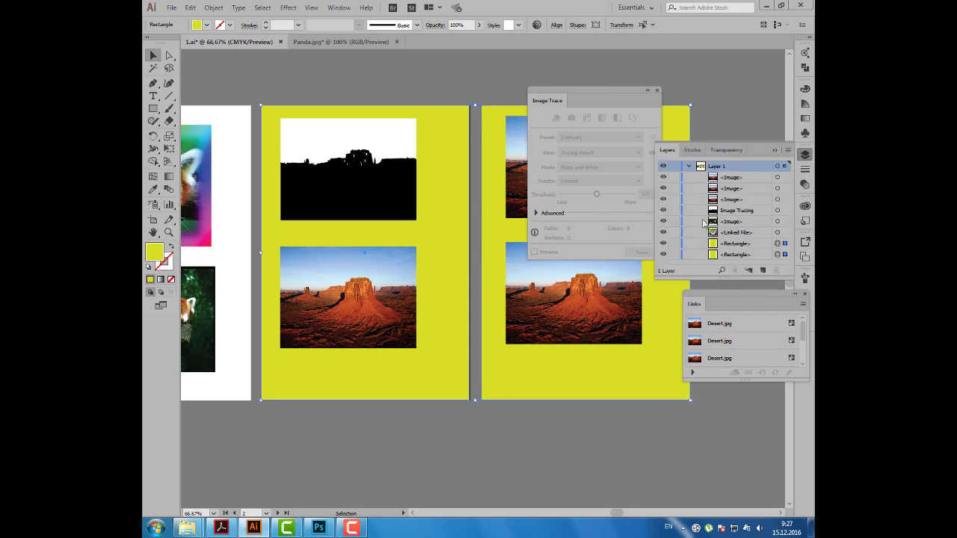
click(675, 255)
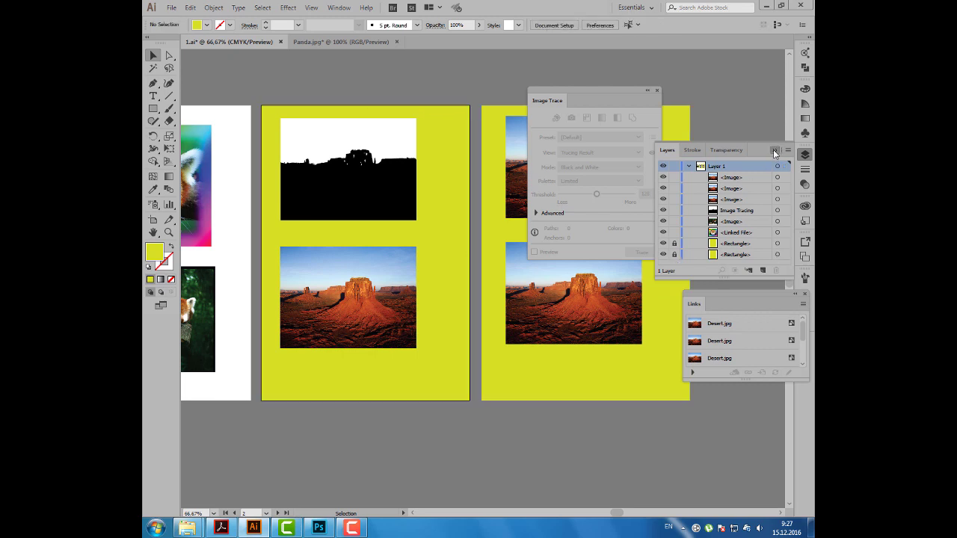
click(775, 150)
click(397, 152)
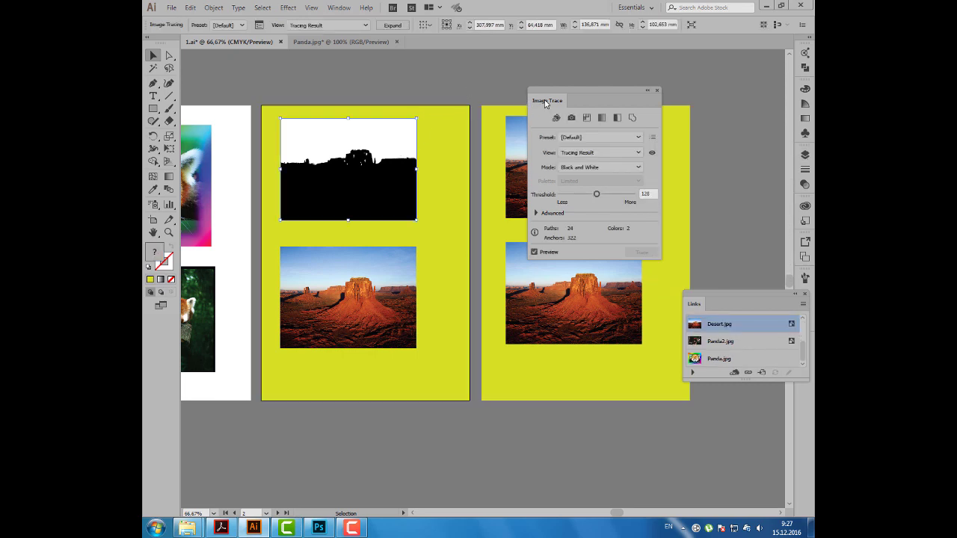
Try desert trace thresholds of 80, 49, 172, 78 and 61, settling on 54
drag(533, 101, 452, 98)
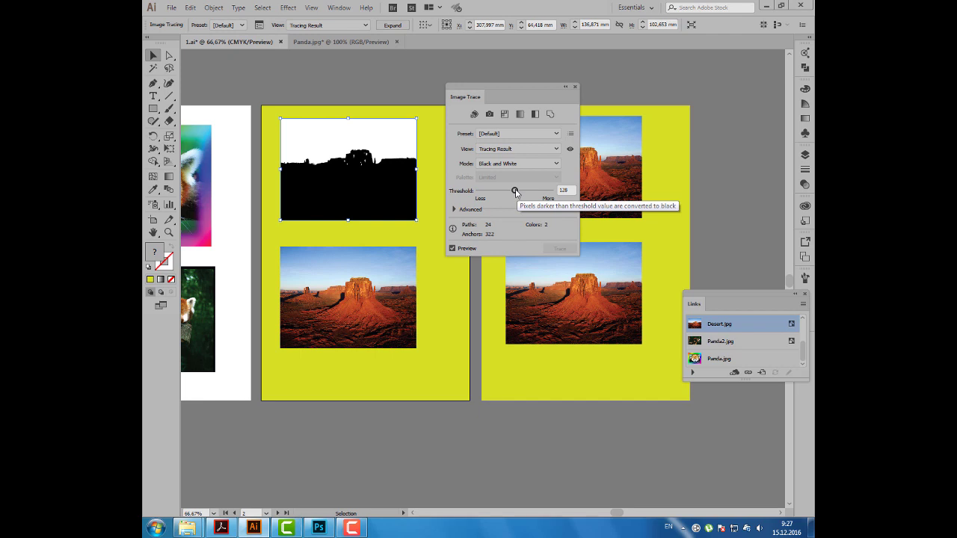
drag(515, 193, 502, 194)
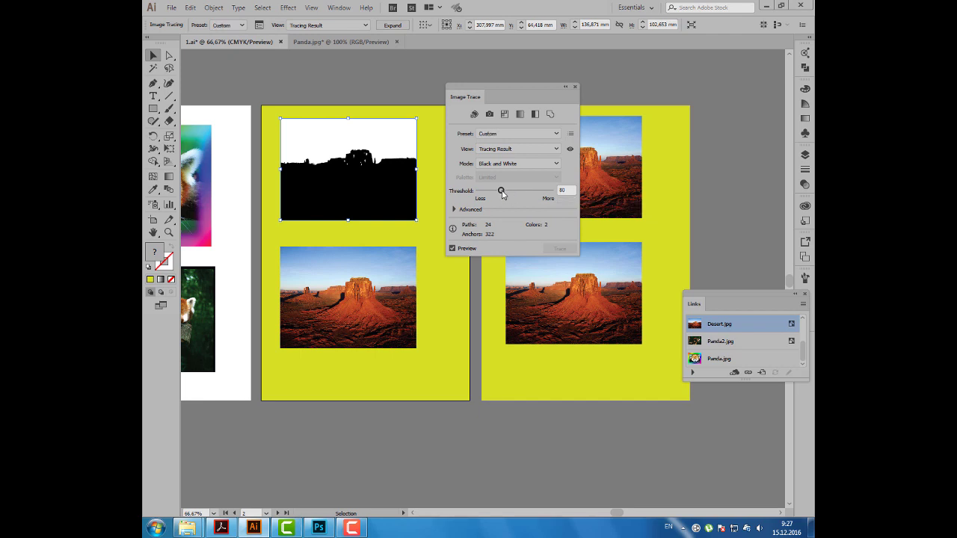
drag(503, 194, 494, 195)
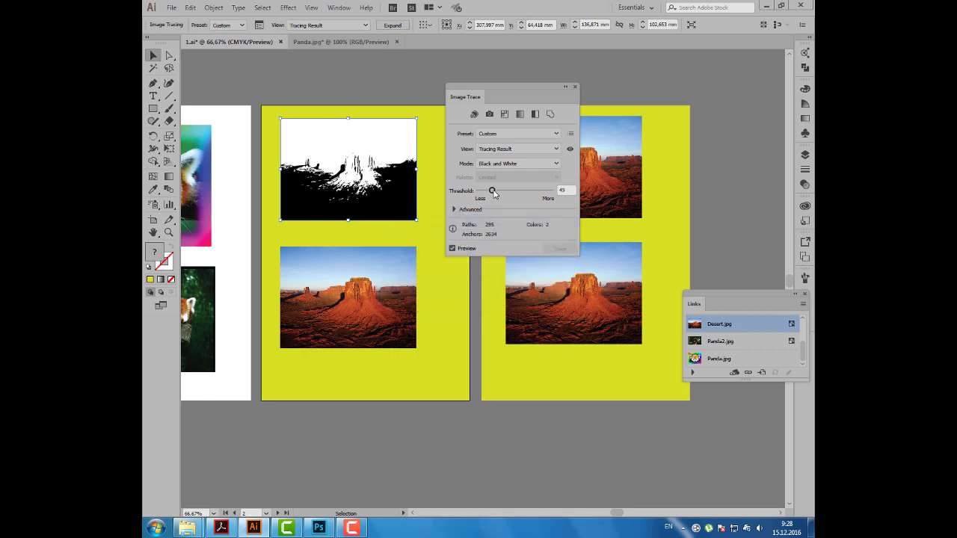
drag(493, 193, 528, 194)
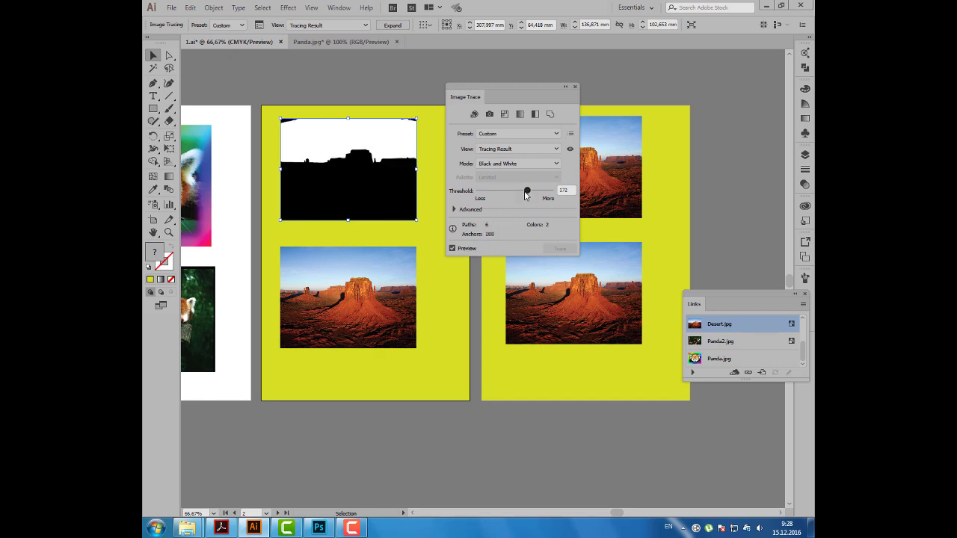
drag(529, 193, 503, 196)
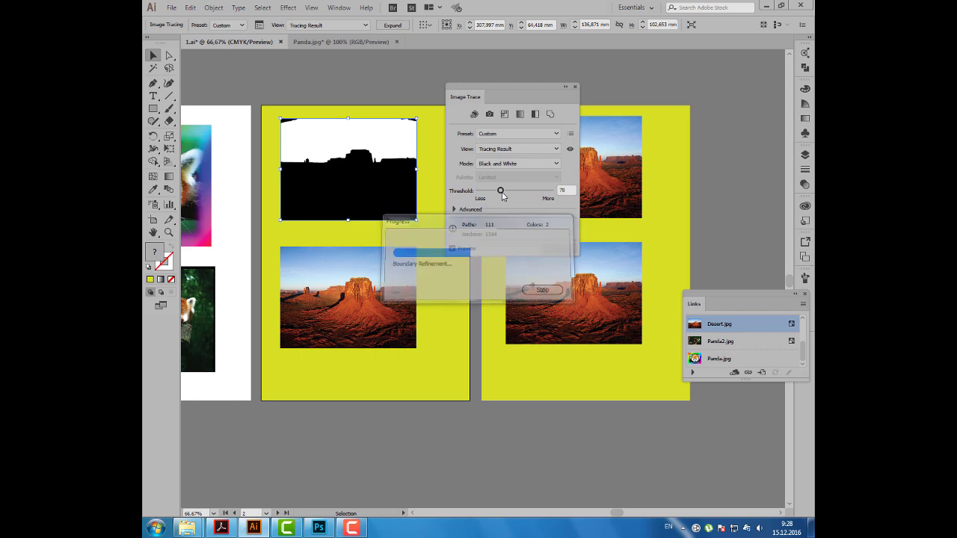
drag(501, 195, 497, 194)
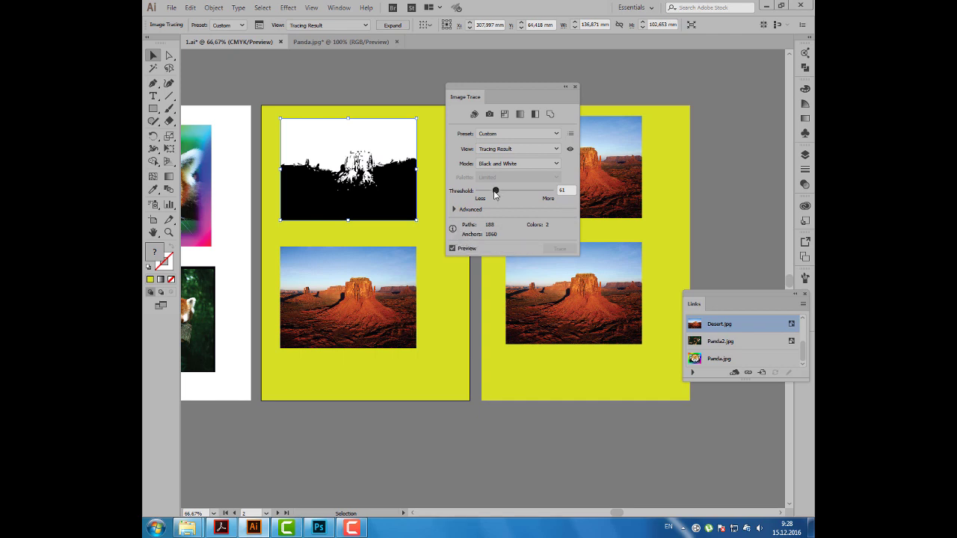
drag(494, 191, 493, 192)
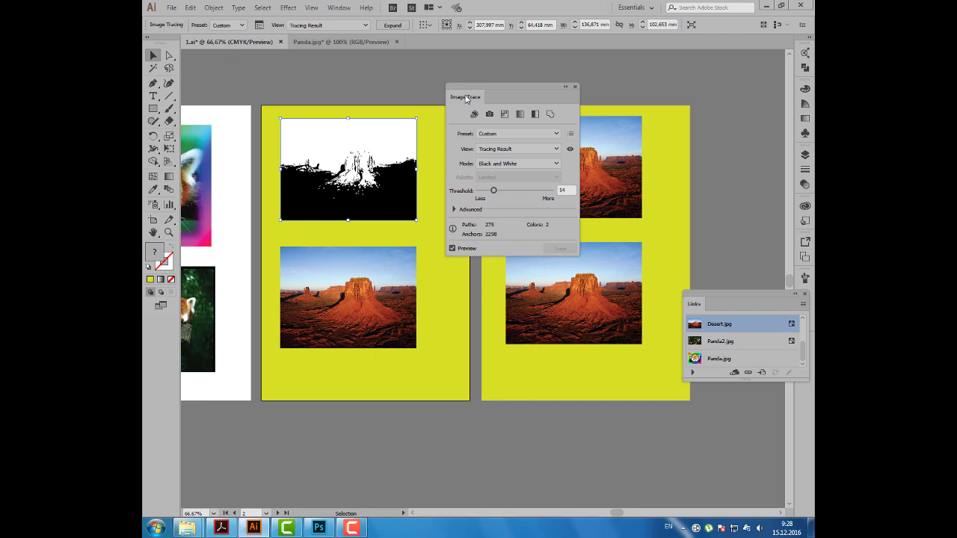
drag(461, 90, 463, 86)
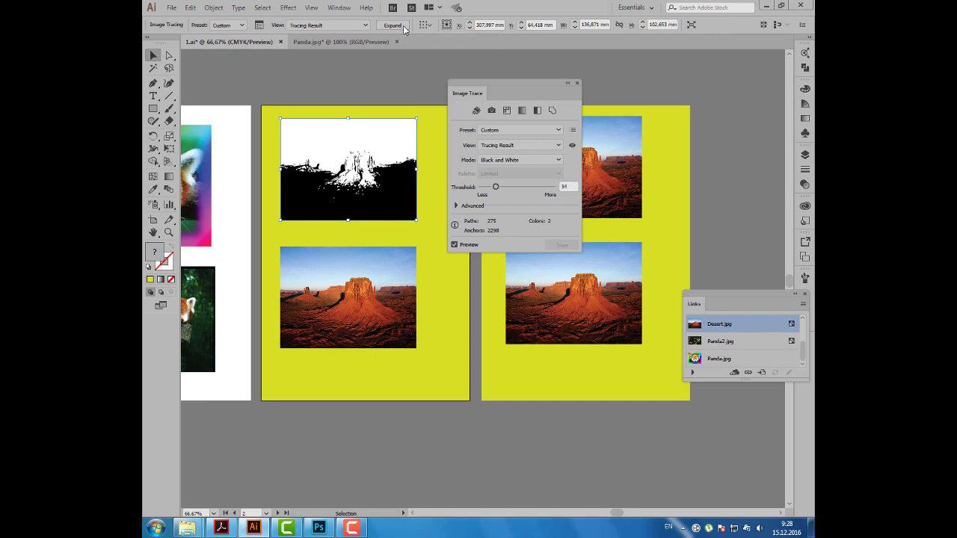
Expand and ungroup the top desert trace, then drag its white sky shape upward
click(392, 25)
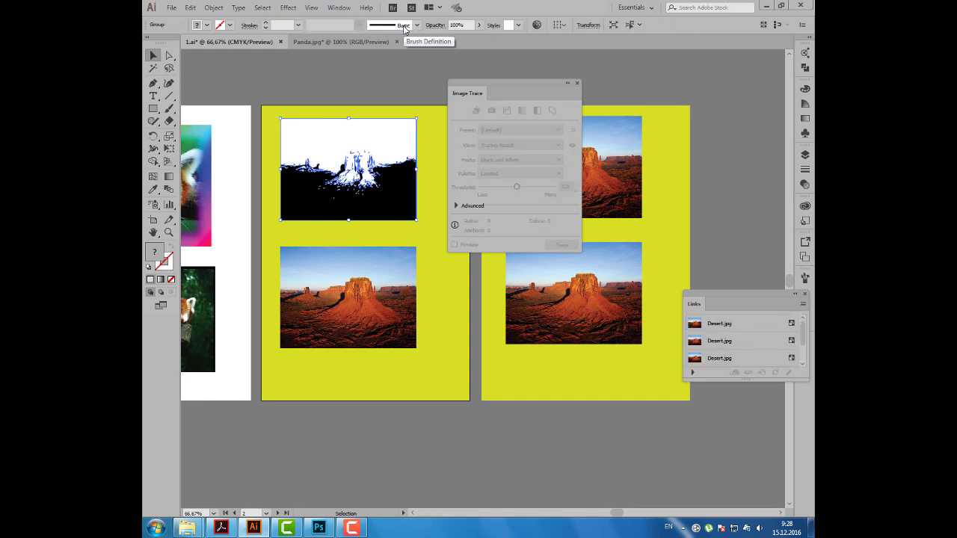
right_click(388, 142)
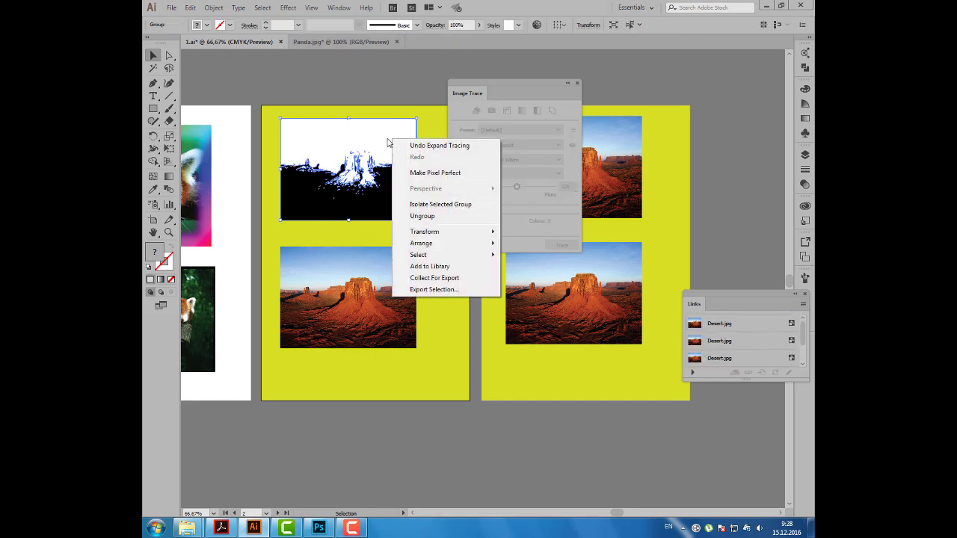
click(437, 220)
right_click(400, 148)
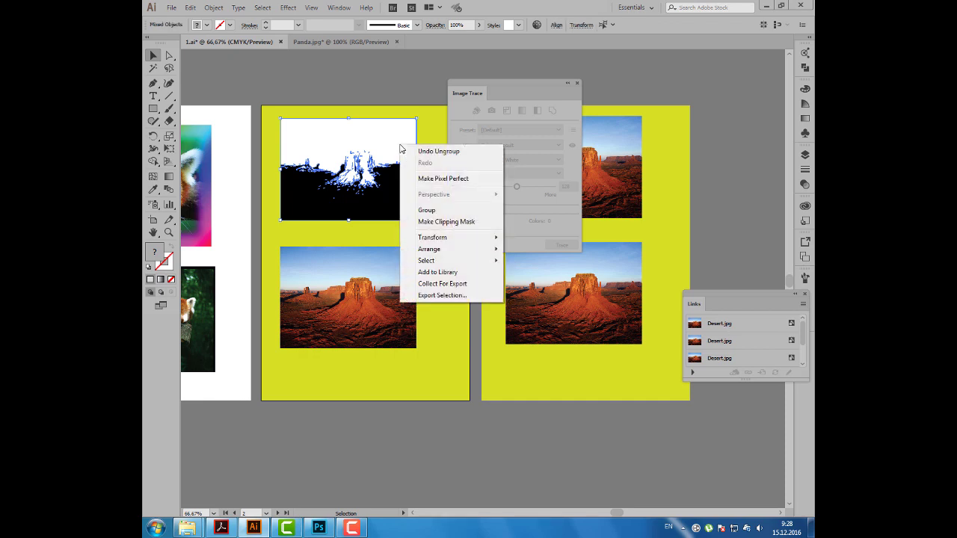
click(467, 90)
drag(474, 88, 501, 85)
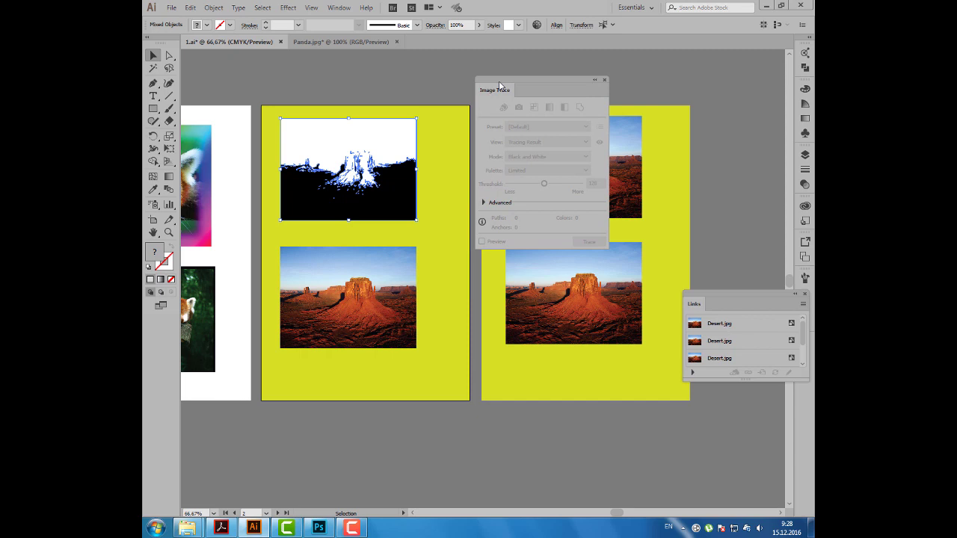
click(438, 90)
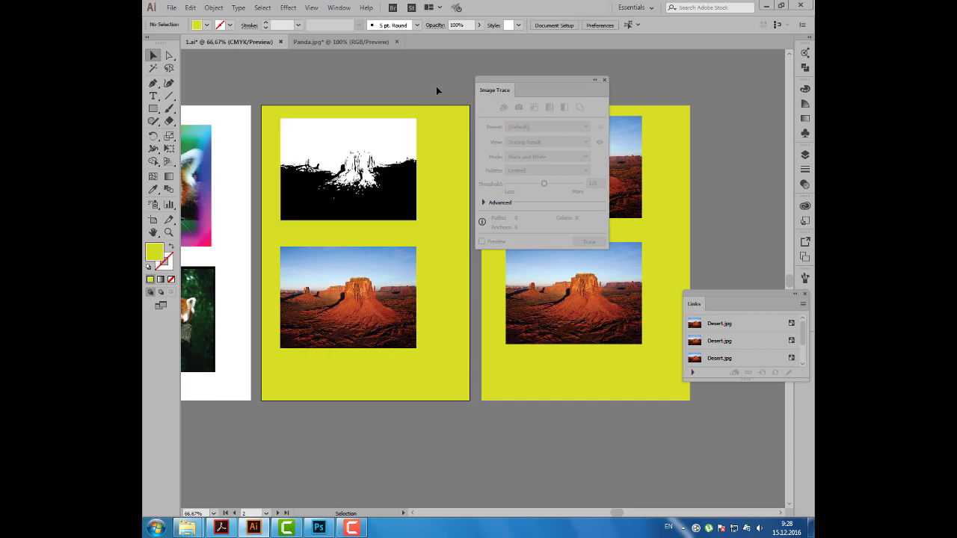
mouse_move(402, 124)
mouse_down()
mouse_move(403, 101)
mouse_move(379, 95)
mouse_up()
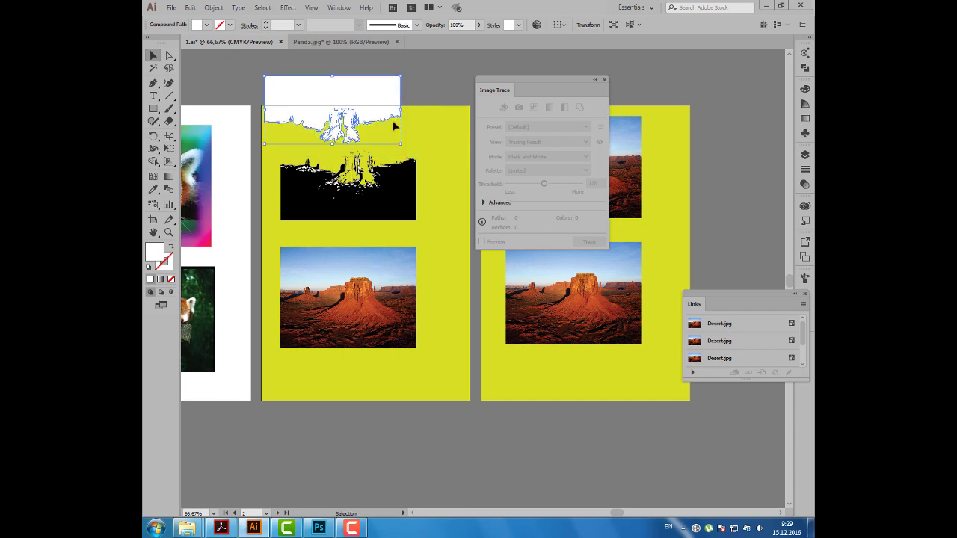
Delete the white sky shape and all leftover white fragments using the Magic Wand
key(Delete)
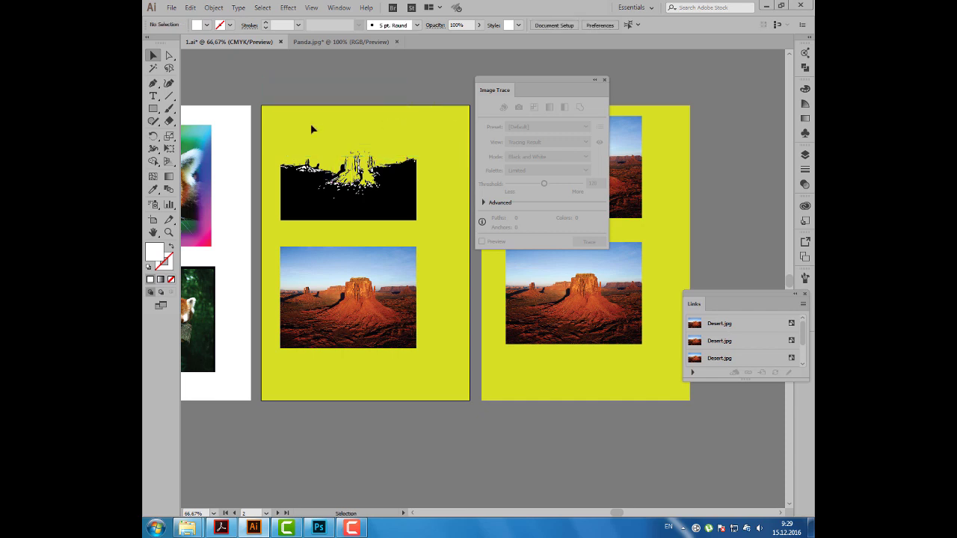
click(153, 68)
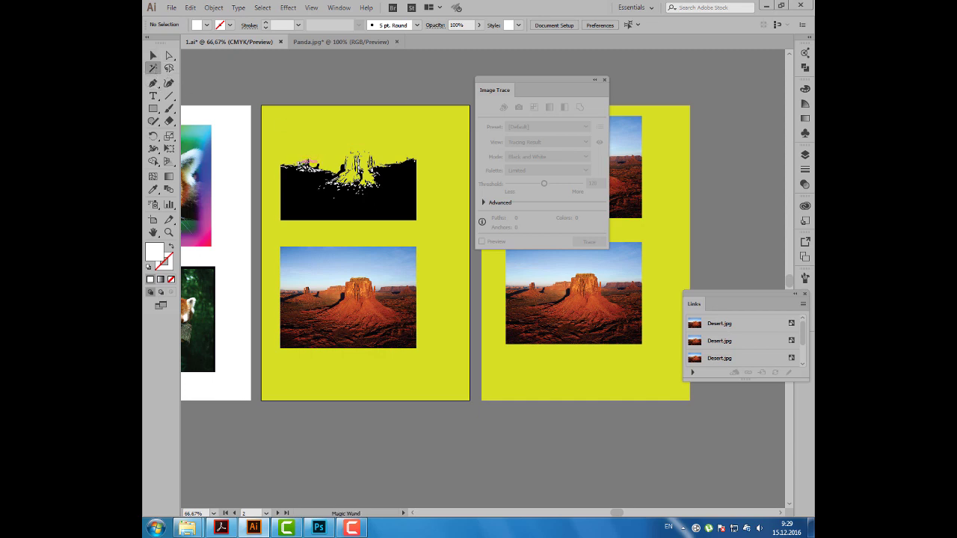
click(307, 162)
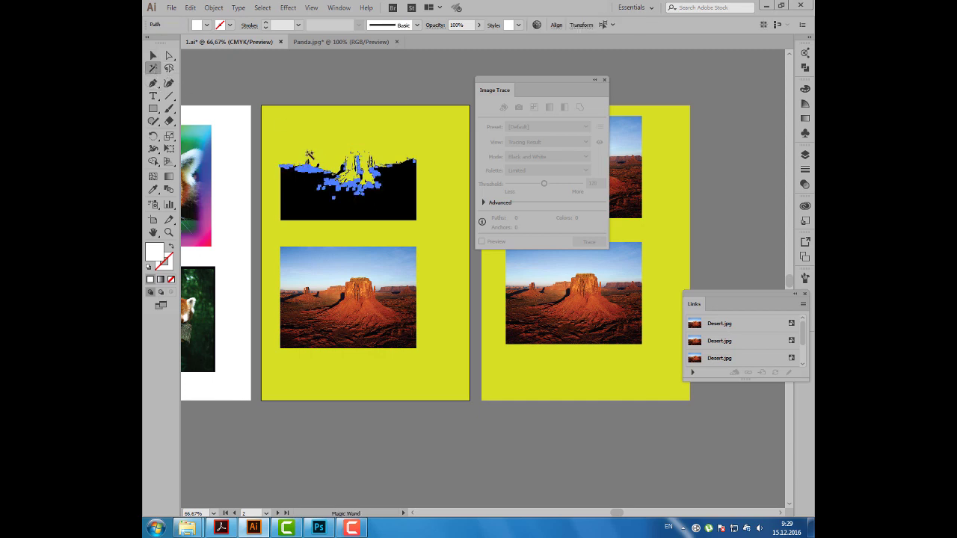
key(Delete)
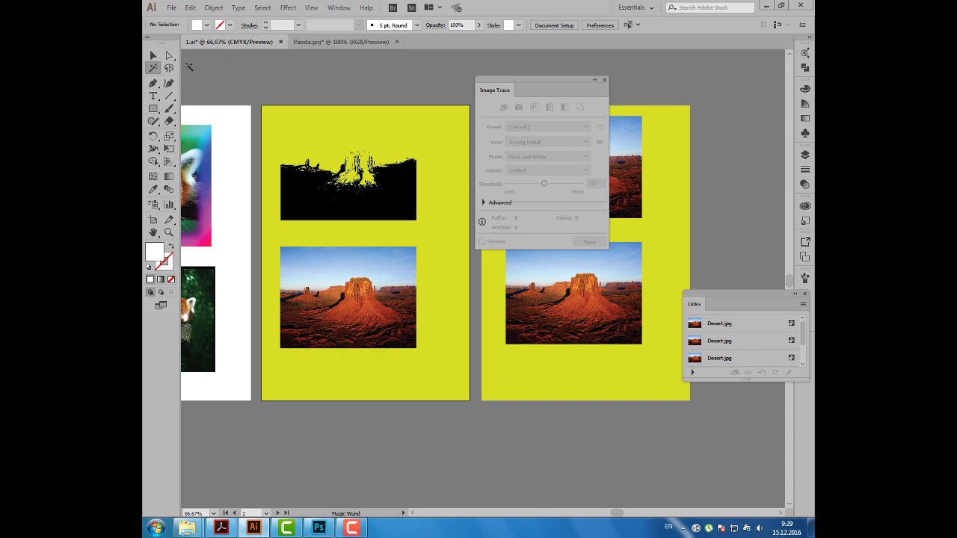
Raise anchor points with Direct Selection to reshape the mesa's upper edge
click(170, 57)
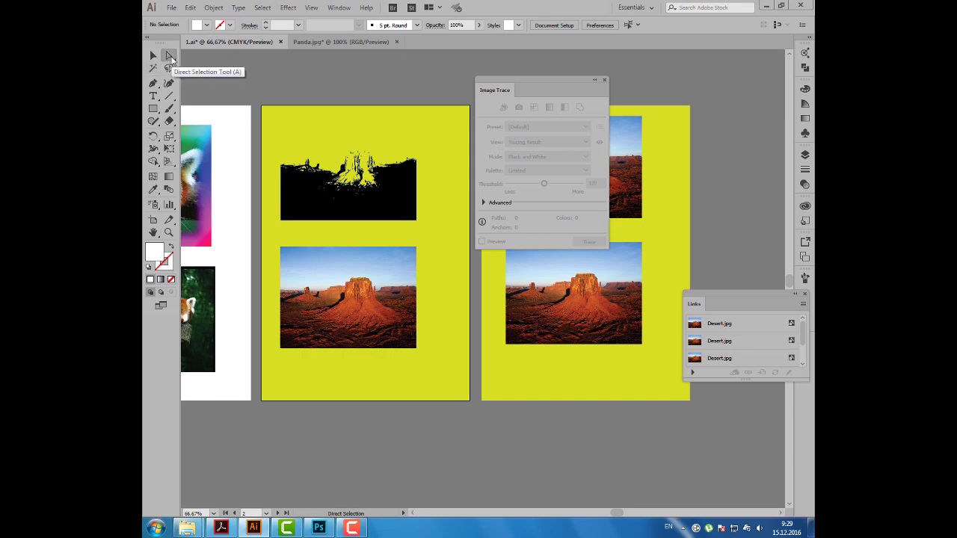
click(350, 152)
drag(350, 152, 347, 134)
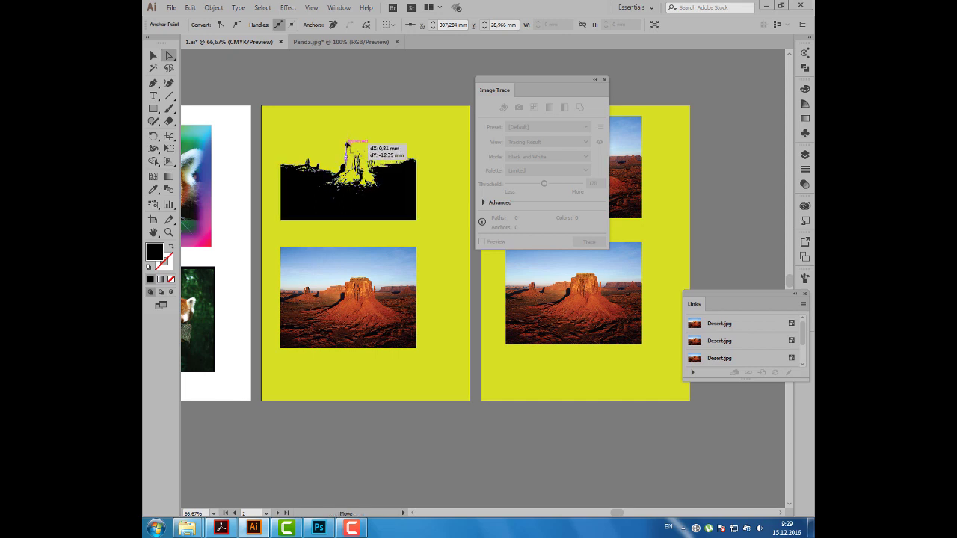
drag(348, 159, 366, 149)
click(153, 56)
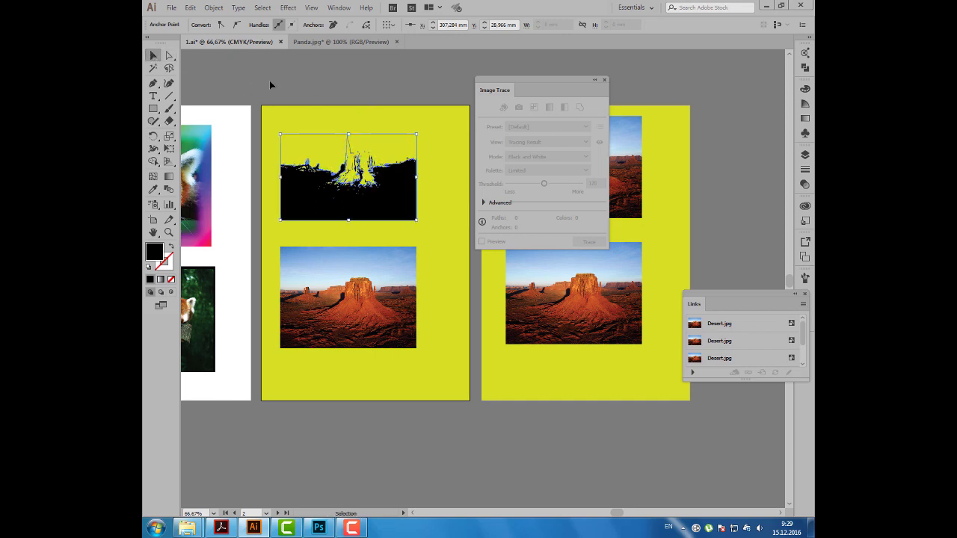
click(270, 83)
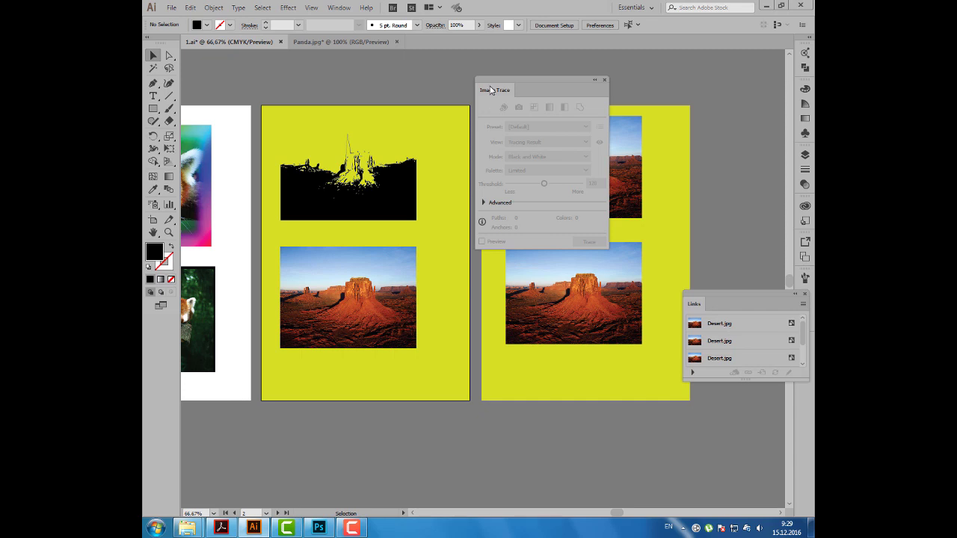
Trace the lower desert photo in Grayscale with 50 grays, previewed, then expand it
click(367, 275)
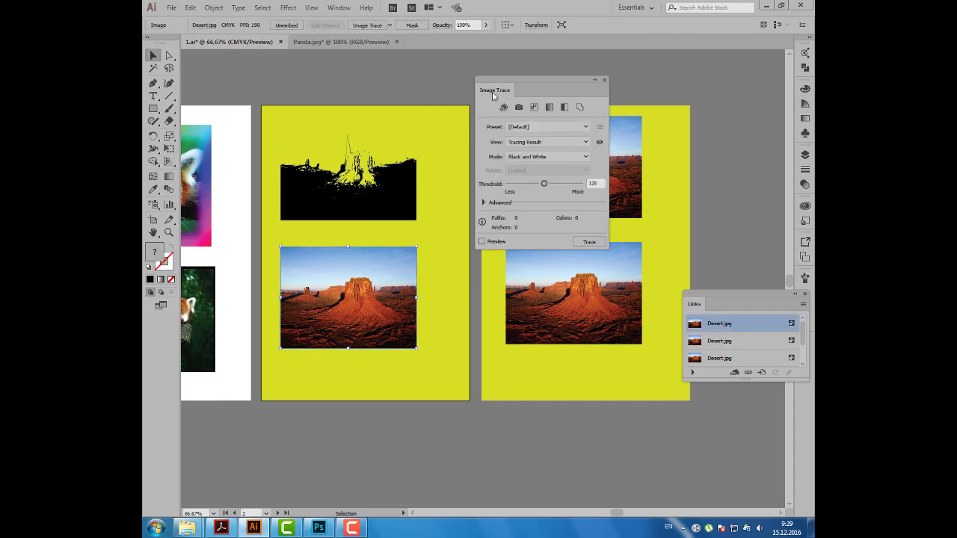
drag(493, 95, 470, 92)
click(515, 154)
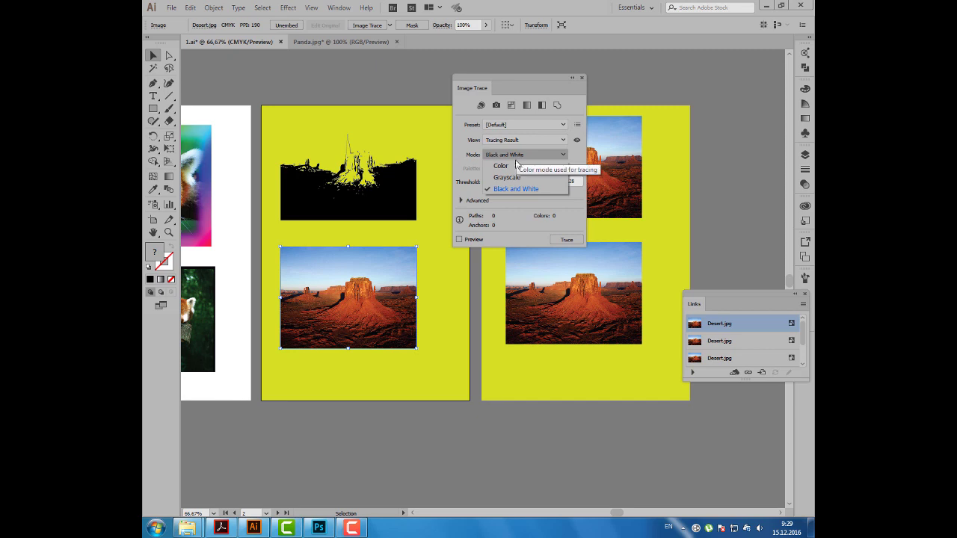
click(515, 179)
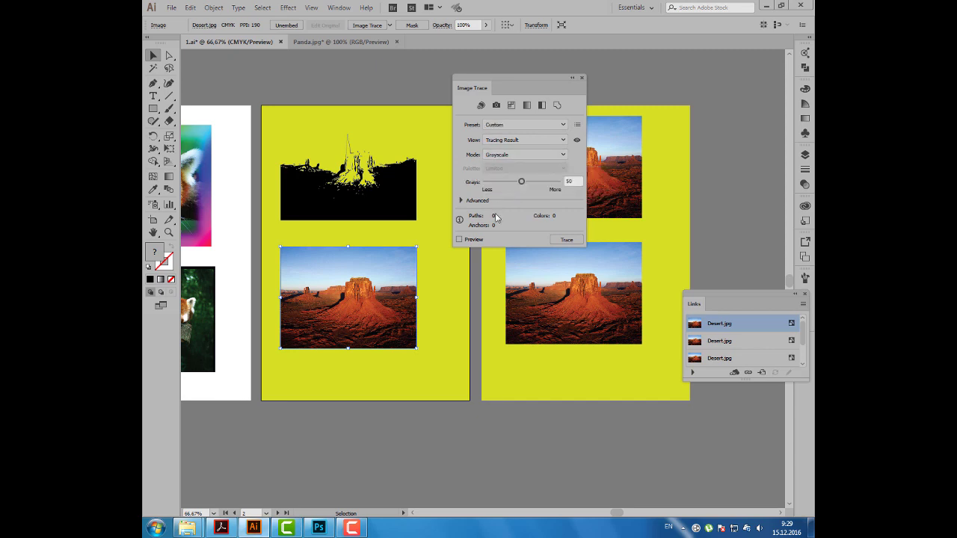
click(572, 181)
click(459, 240)
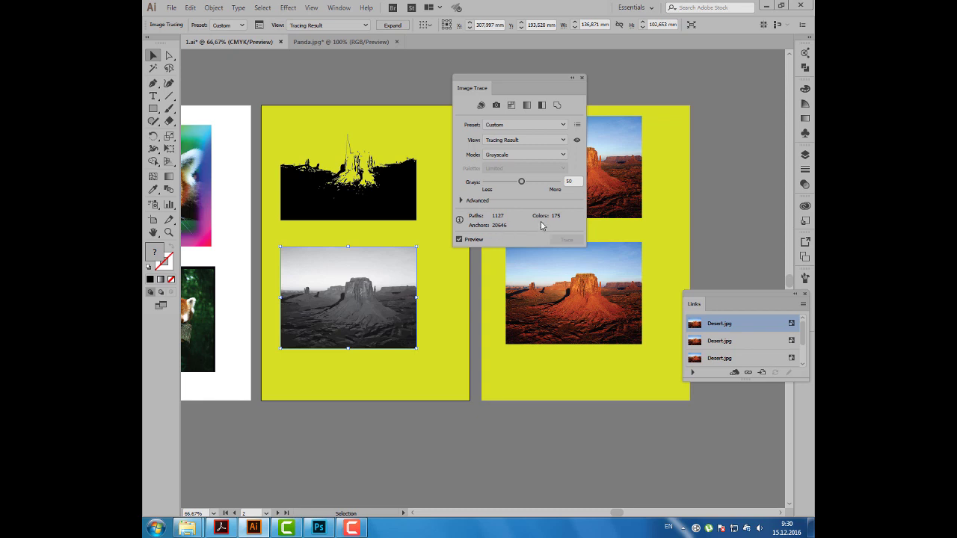
click(393, 26)
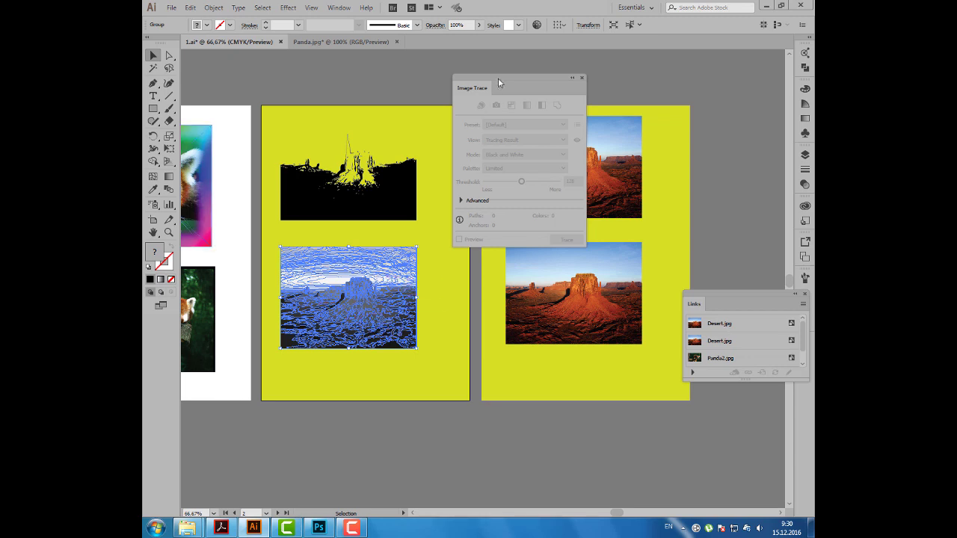
mouse_move(485, 86)
mouse_down()
mouse_move(648, 76)
mouse_move(655, 84)
mouse_up()
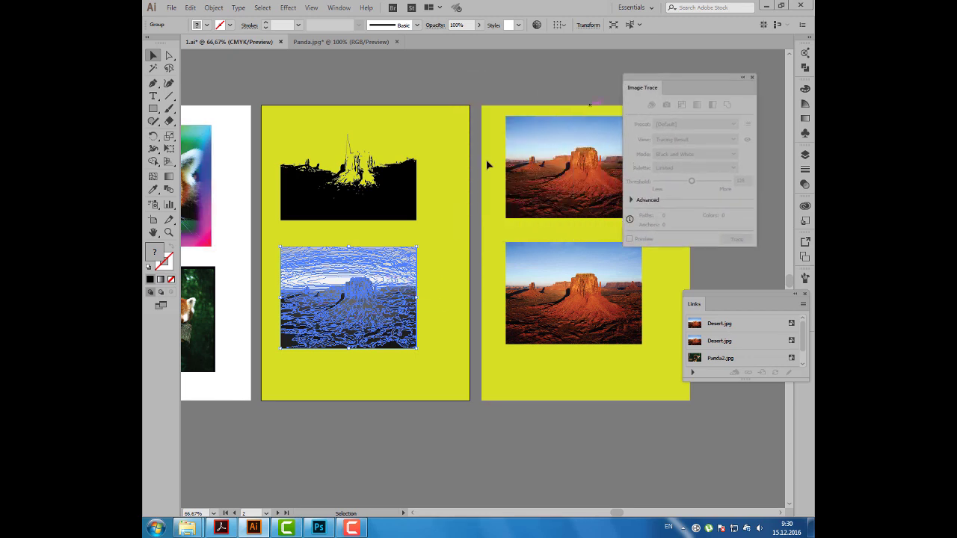
click(287, 90)
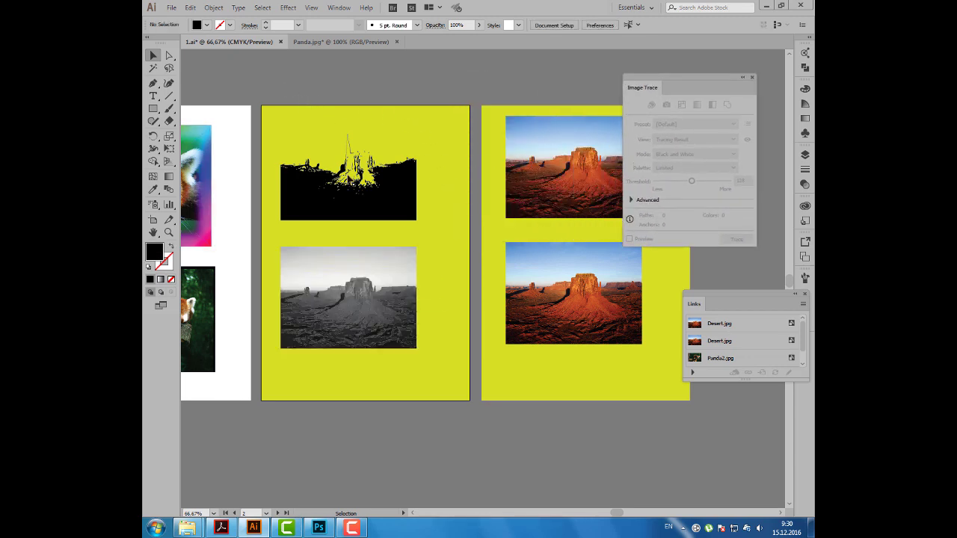
Trace the right page's top desert photo in Color mode with 30 colours, previewed
scroll(367, 290, up, 1)
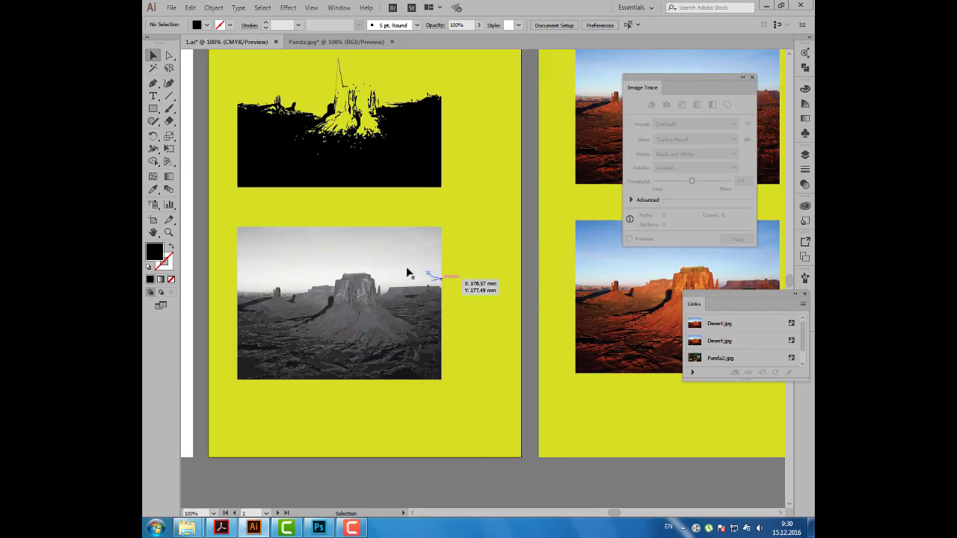
click(390, 251)
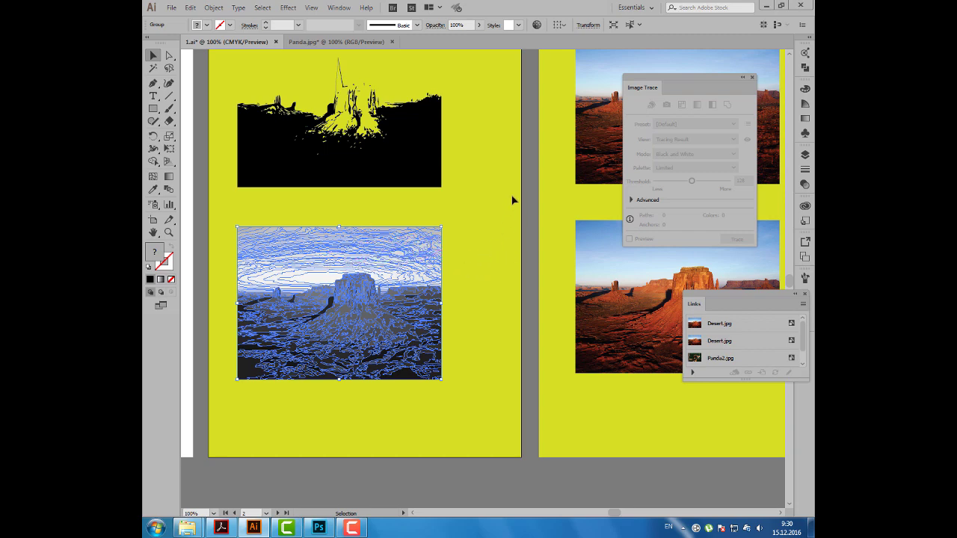
drag(510, 257, 282, 207)
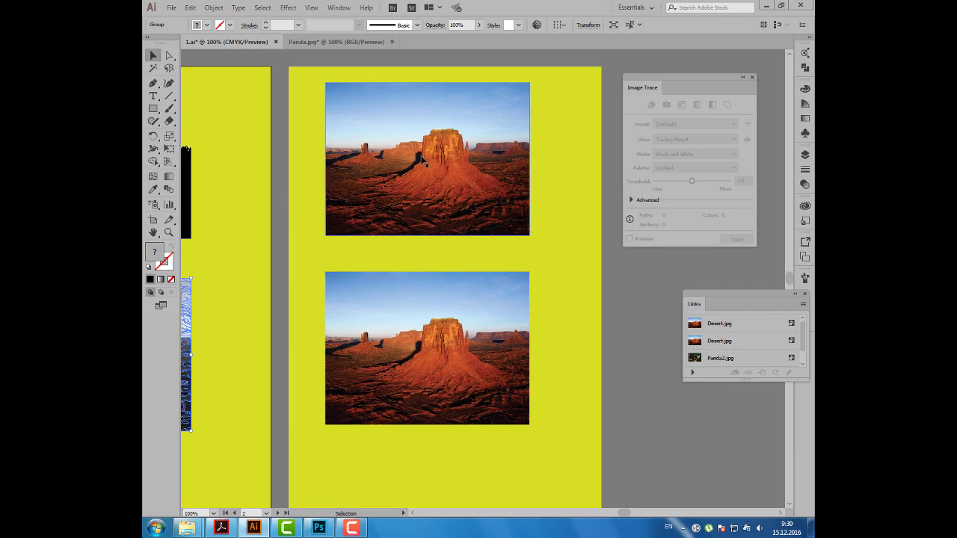
key(ctrl+z)
drag(623, 74, 551, 59)
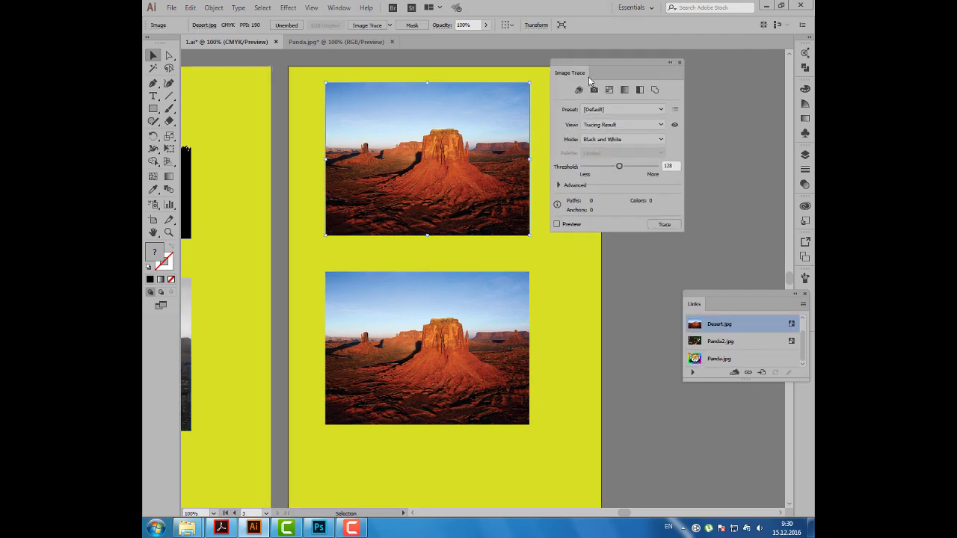
click(647, 139)
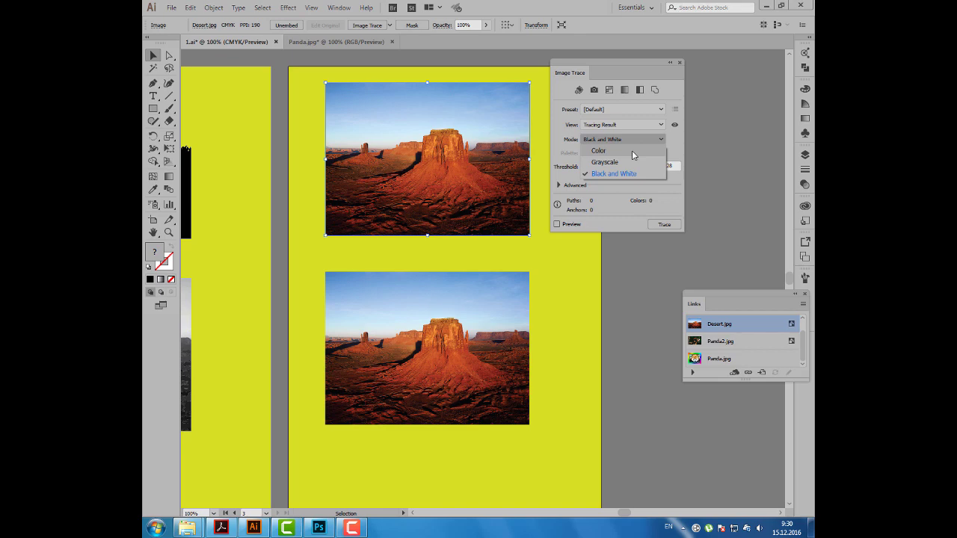
click(632, 150)
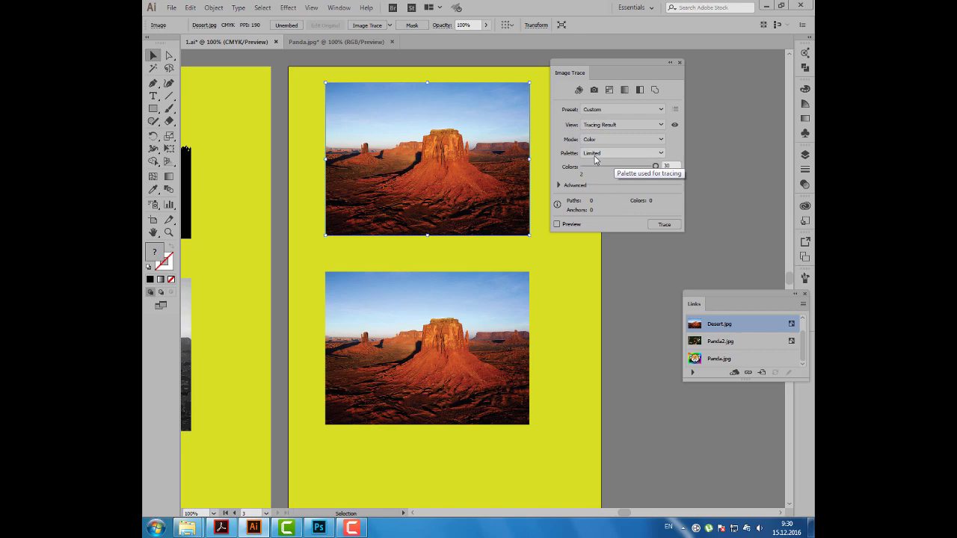
click(656, 166)
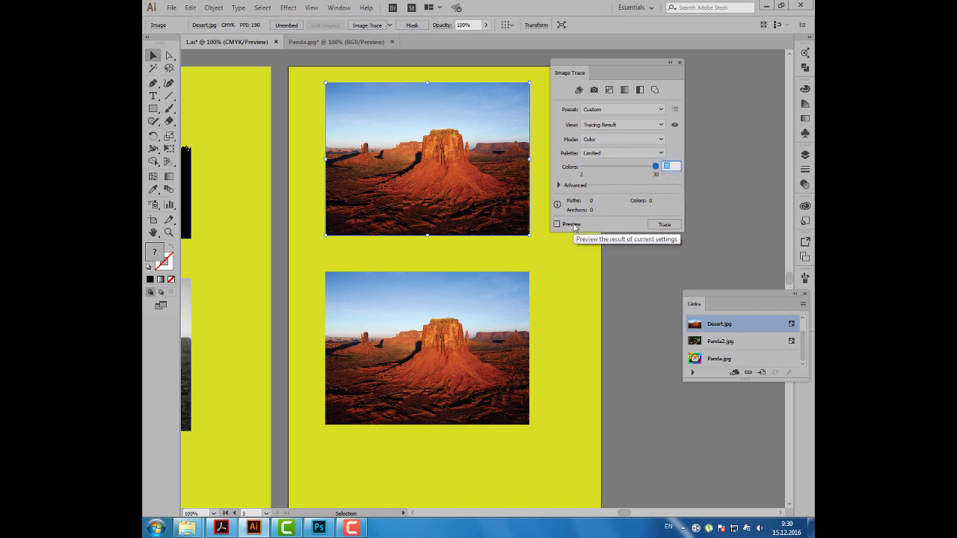
click(573, 226)
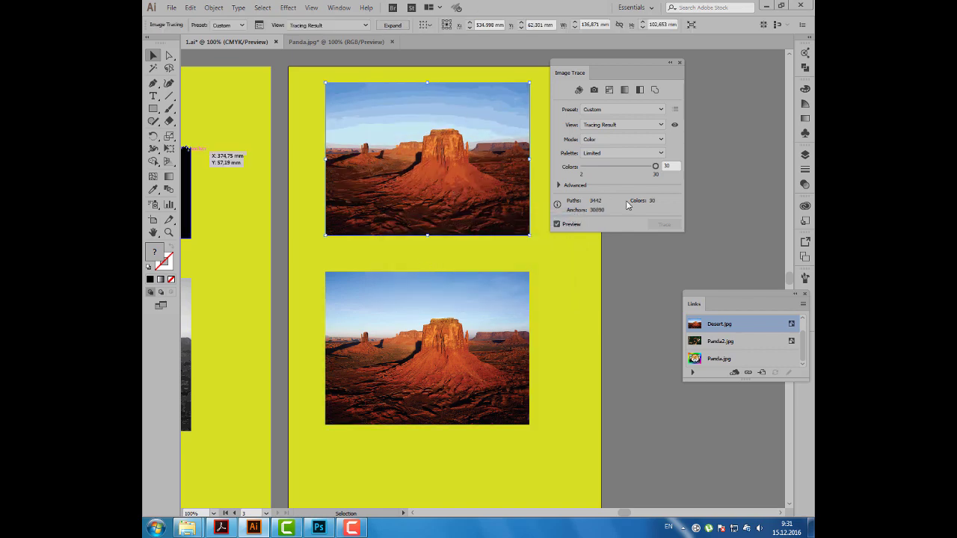
Try the Full Tone palette, then cancel it to keep the Limited 30-colour trace
click(656, 166)
click(661, 153)
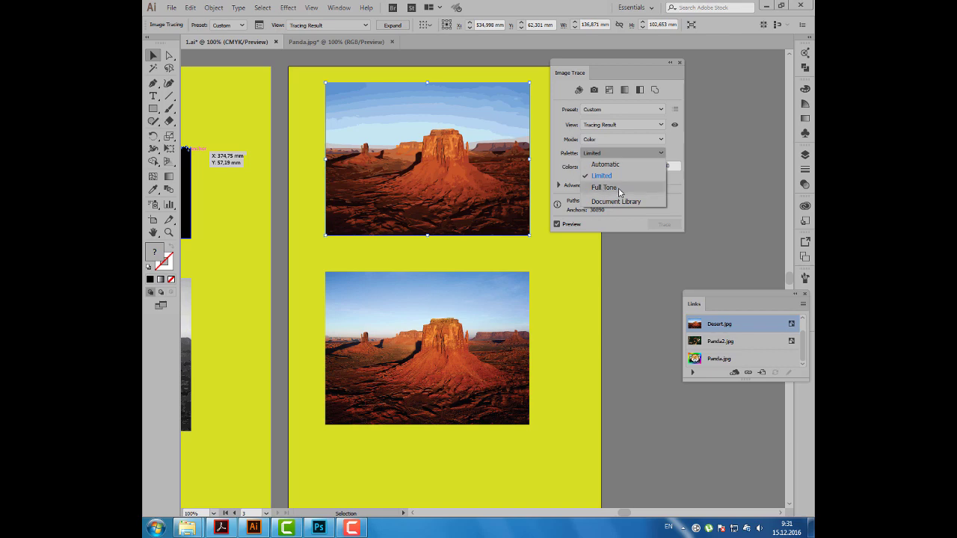
click(619, 188)
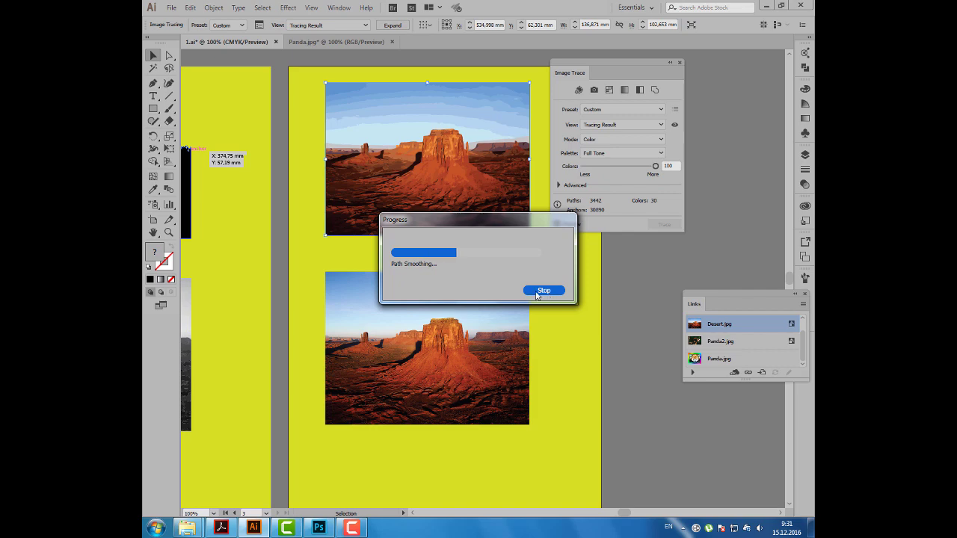
click(535, 293)
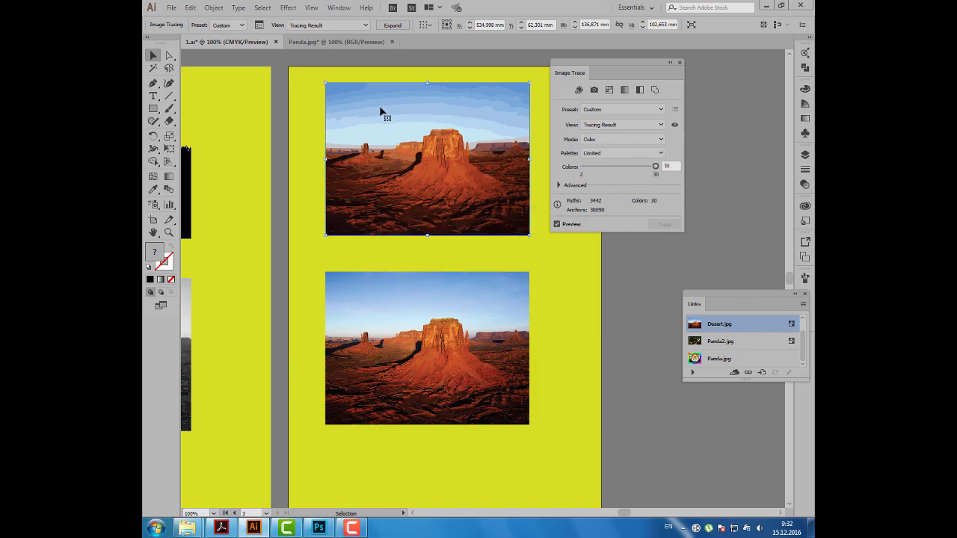
Expand the colour trace of the top desert and ungroup its paths
click(394, 26)
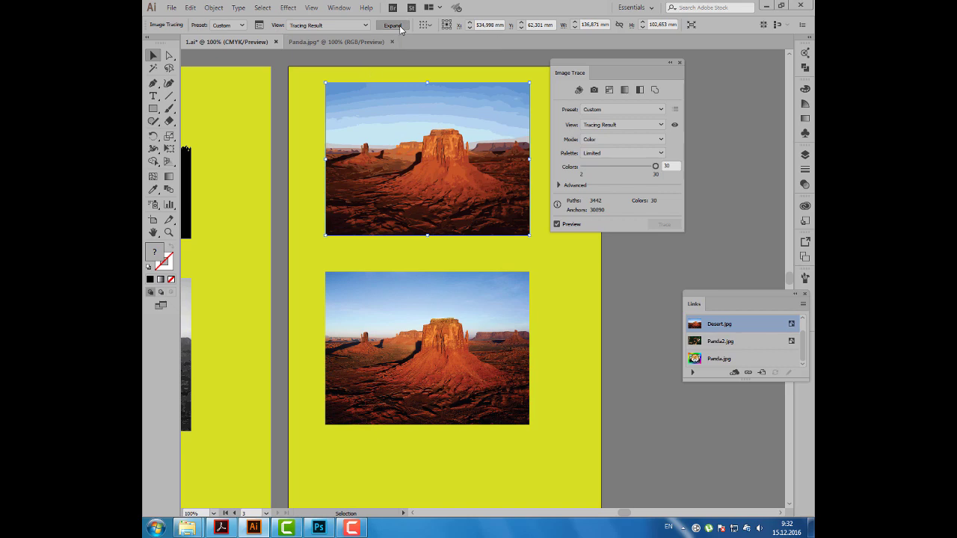
right_click(454, 129)
click(483, 203)
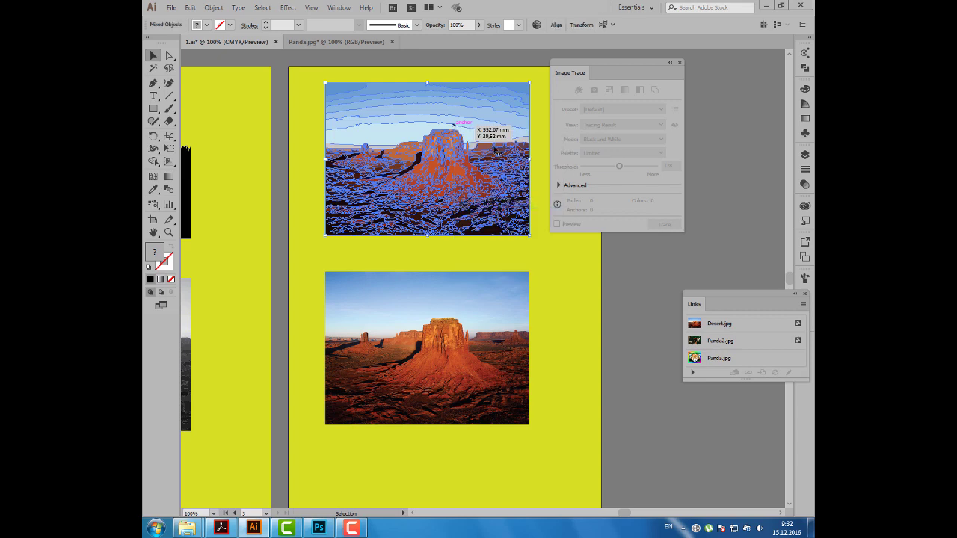
drag(559, 76, 634, 80)
click(190, 80)
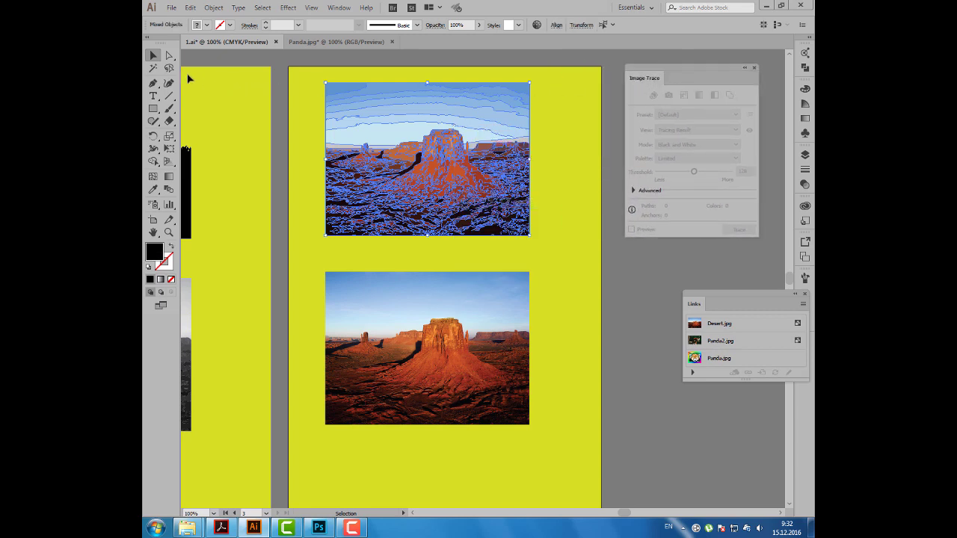
Delete the three blue sky bands using the Magic Wand
click(153, 69)
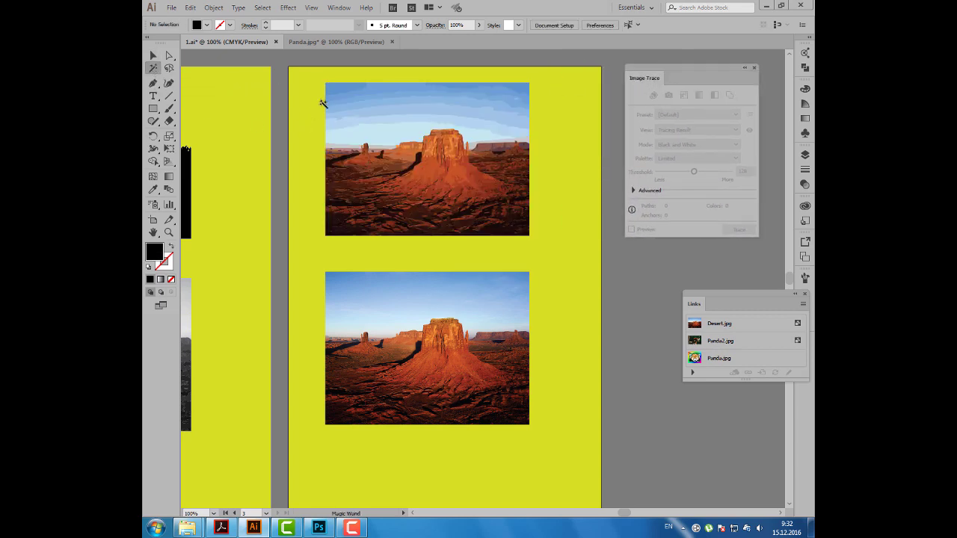
click(336, 87)
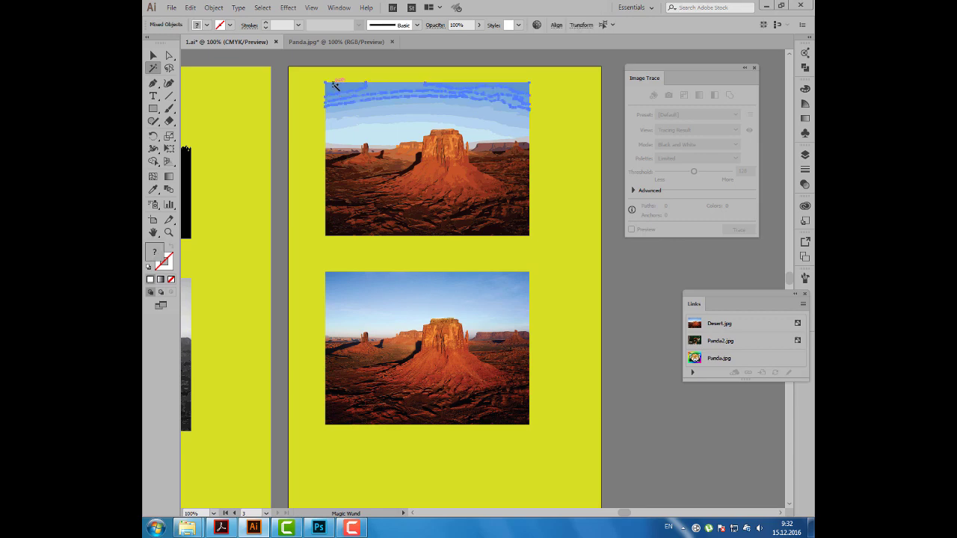
key(Delete)
click(348, 101)
key(Delete)
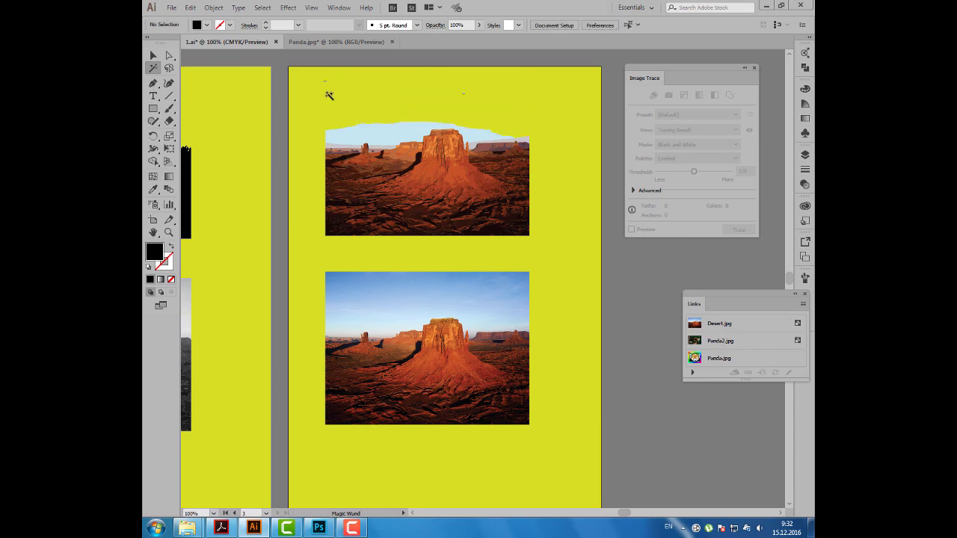
click(353, 125)
key(Delete)
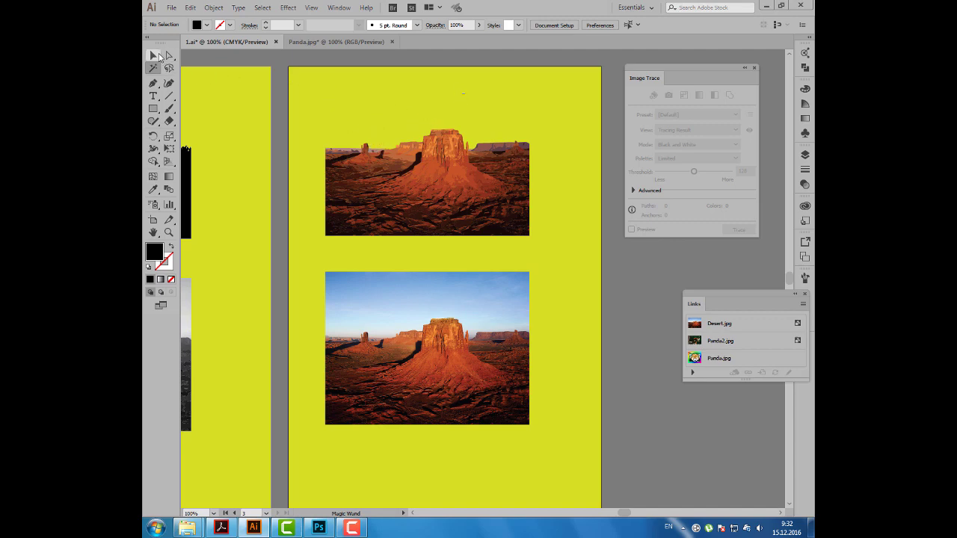
Group all remaining pieces of the top desert trace together
click(153, 55)
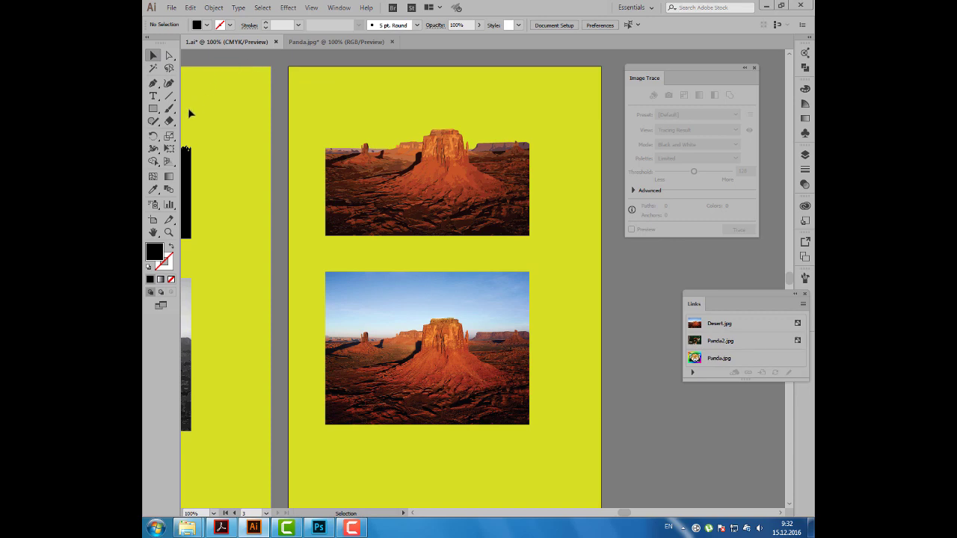
drag(302, 91, 569, 244)
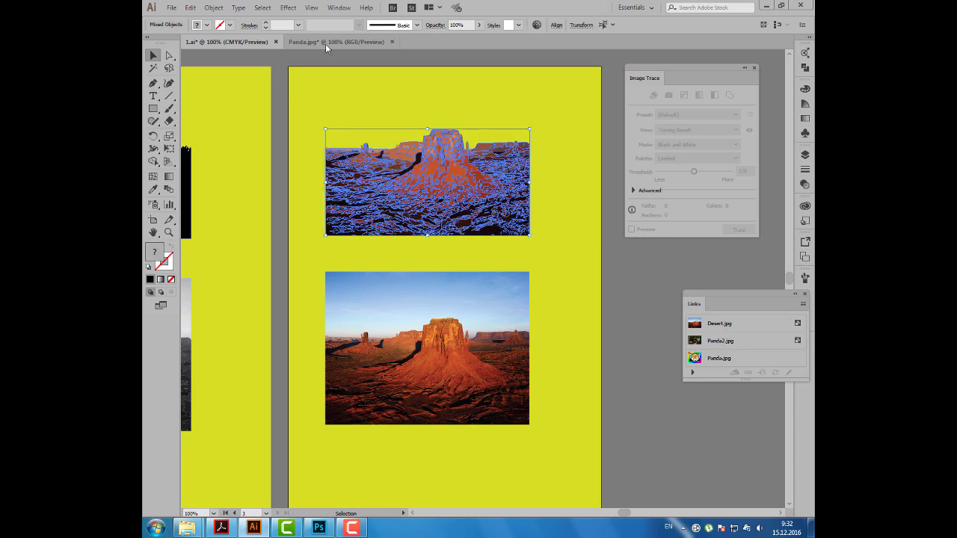
click(213, 8)
click(228, 47)
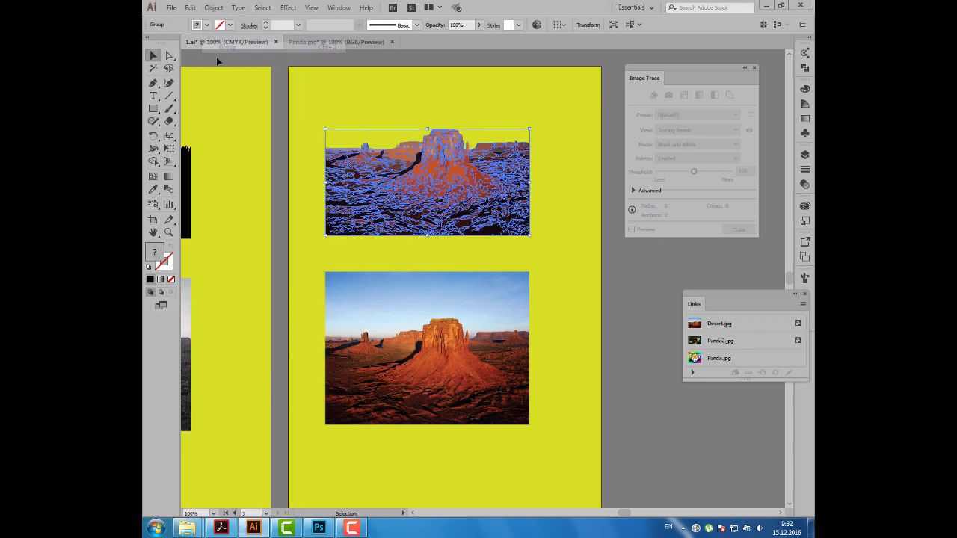
click(196, 81)
click(153, 111)
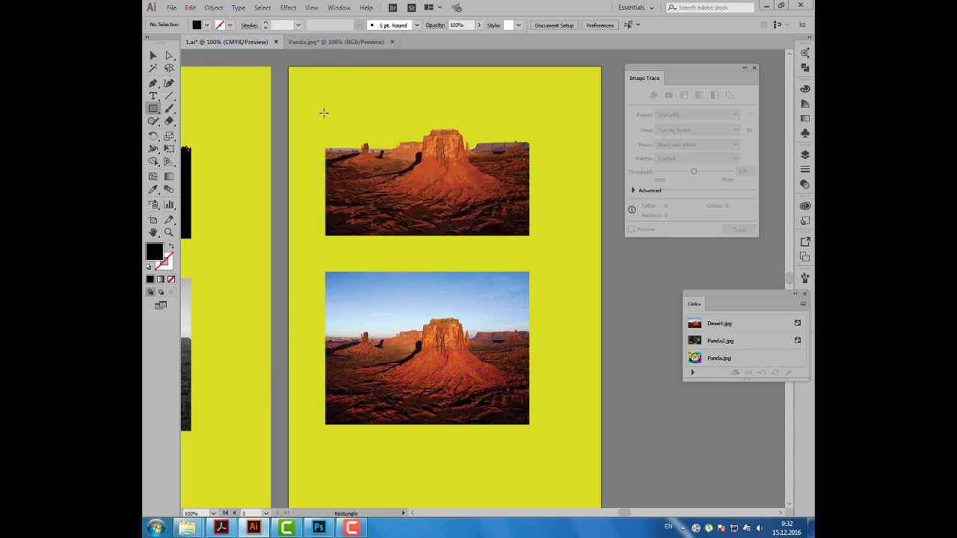
Draw a rectangle over the top image's sky and fill it with the yellow-red gradient
drag(324, 105, 530, 188)
click(153, 56)
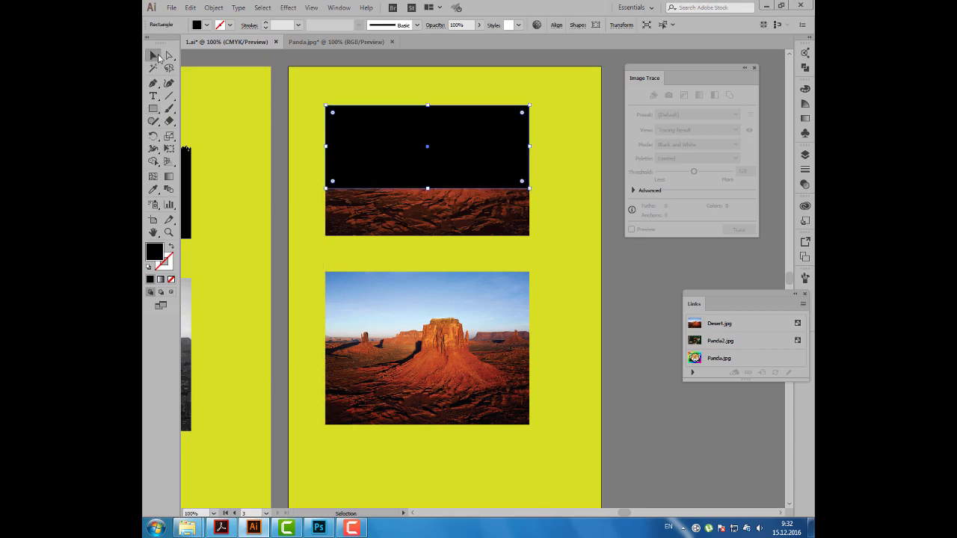
drag(427, 105, 427, 95)
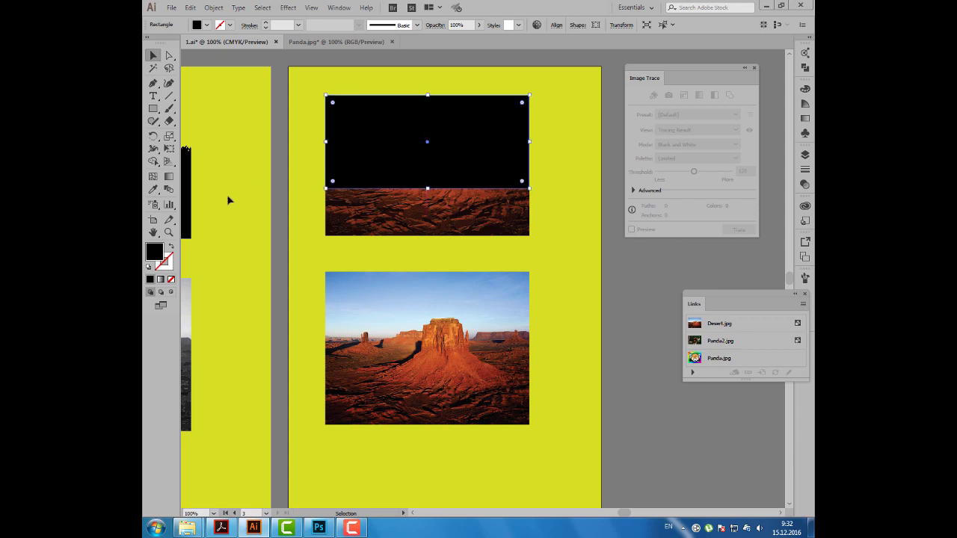
click(207, 25)
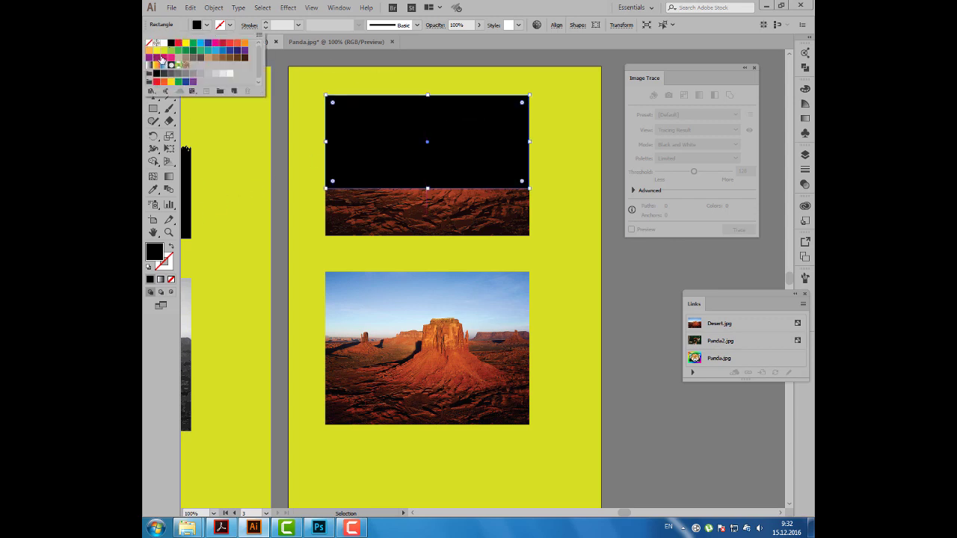
click(156, 66)
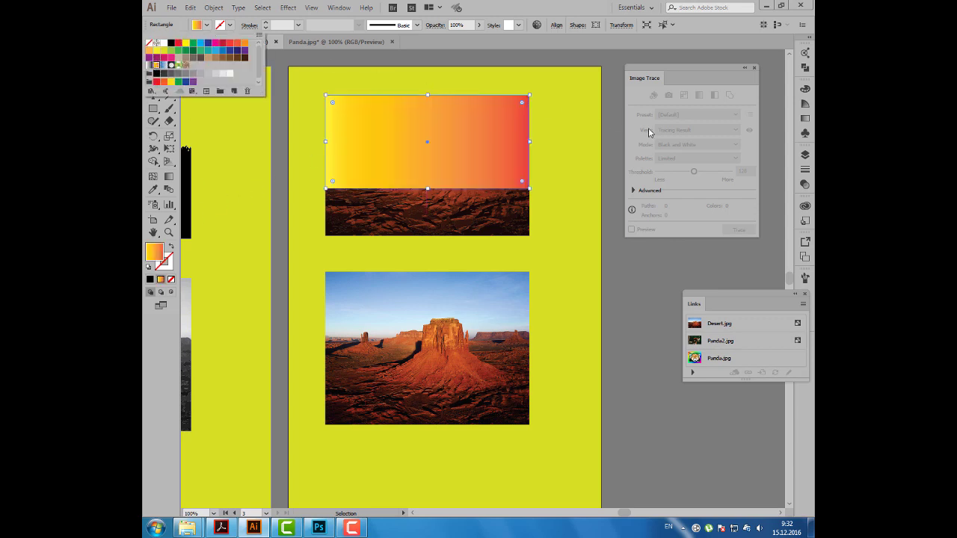
click(780, 301)
Make the sky gradient radial, dragged vertically so the sun glow sits low
click(805, 118)
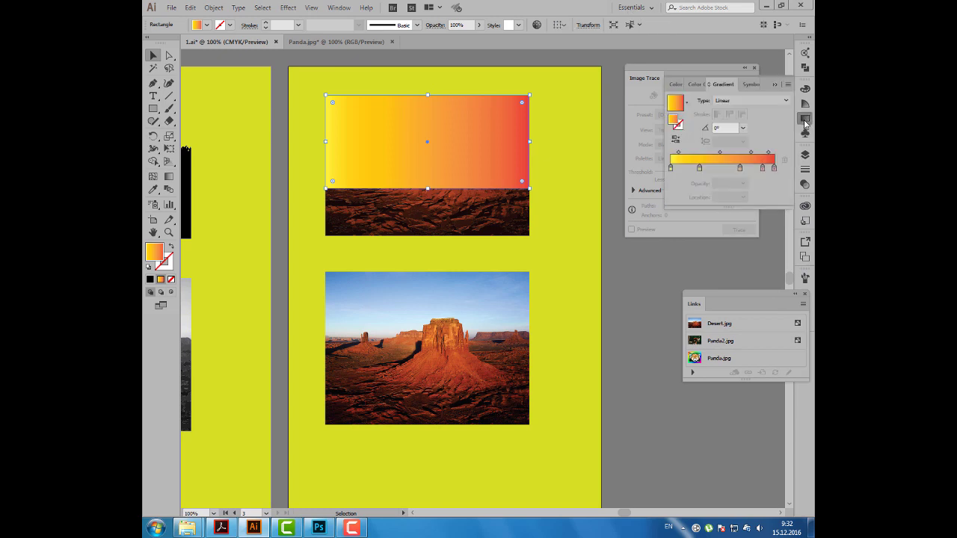
click(744, 101)
click(732, 122)
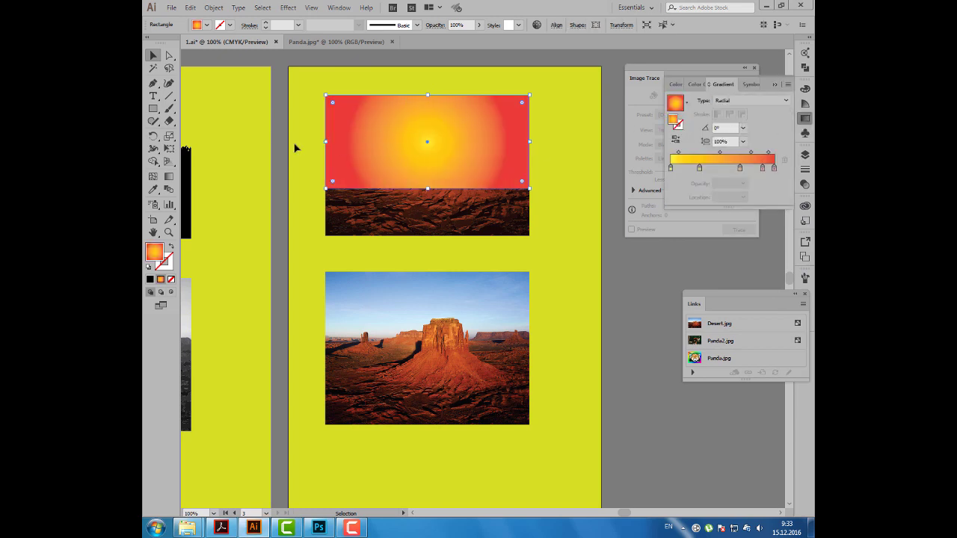
click(168, 176)
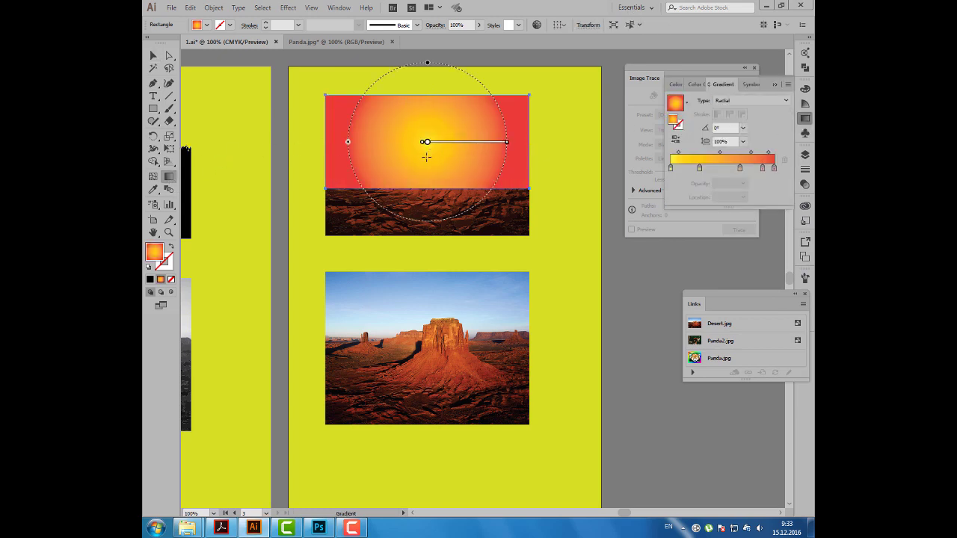
drag(427, 159, 428, 105)
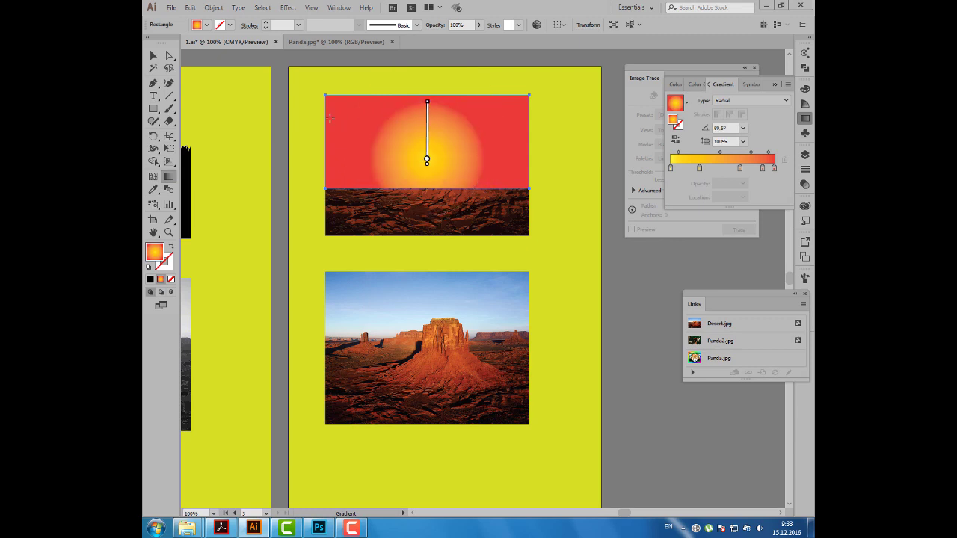
click(153, 56)
Bring the traced desert group in front of the sunset sky
click(372, 204)
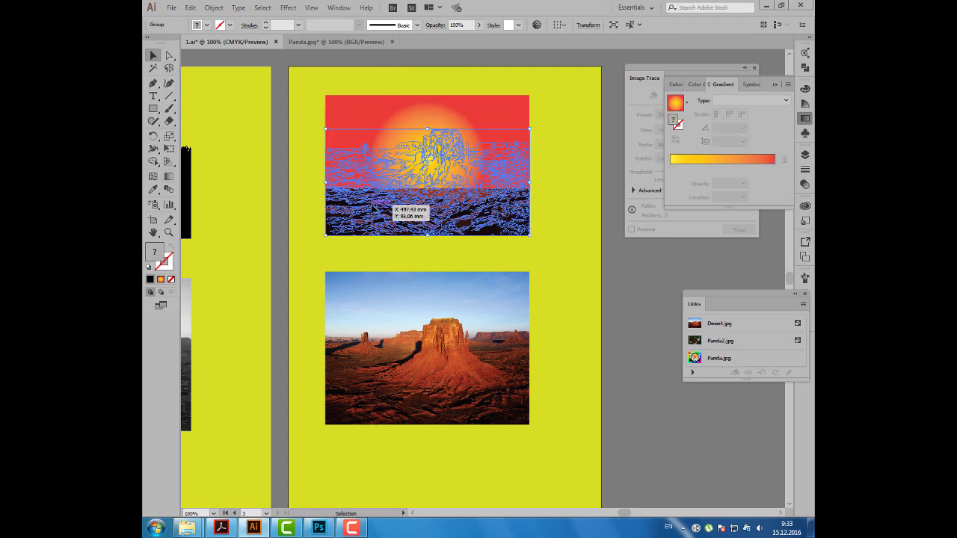
right_click(372, 203)
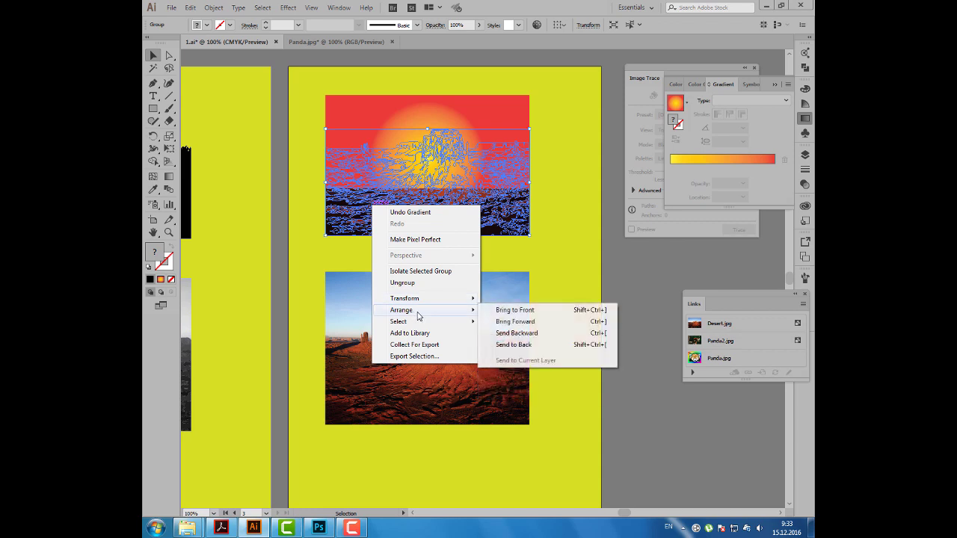
click(522, 312)
click(557, 272)
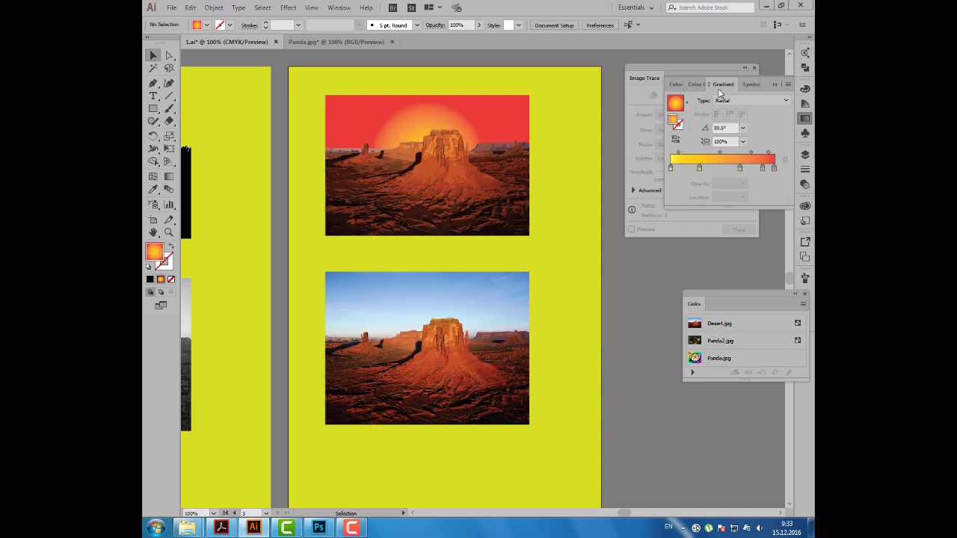
click(774, 86)
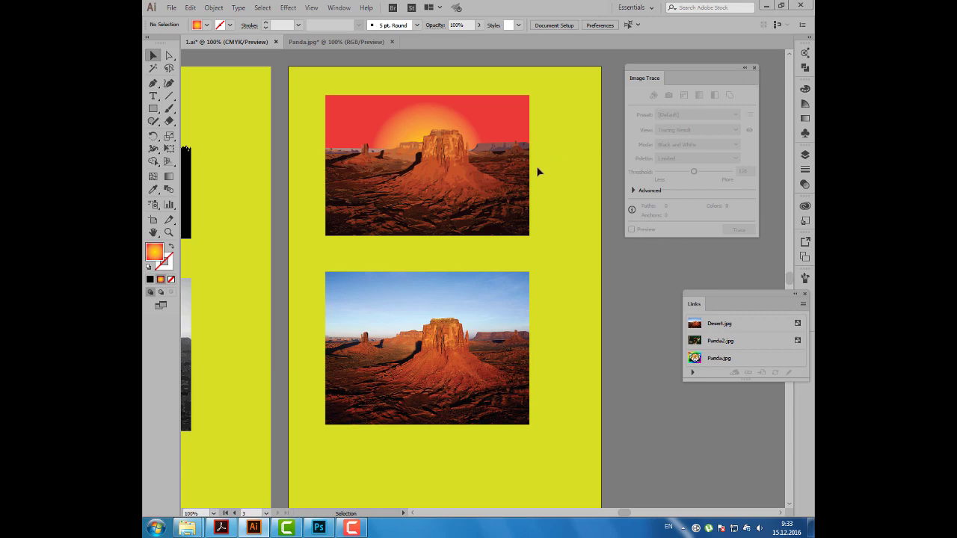
Trace the lower desert photo on page three with the High Color preset
scroll(491, 196, down, 1)
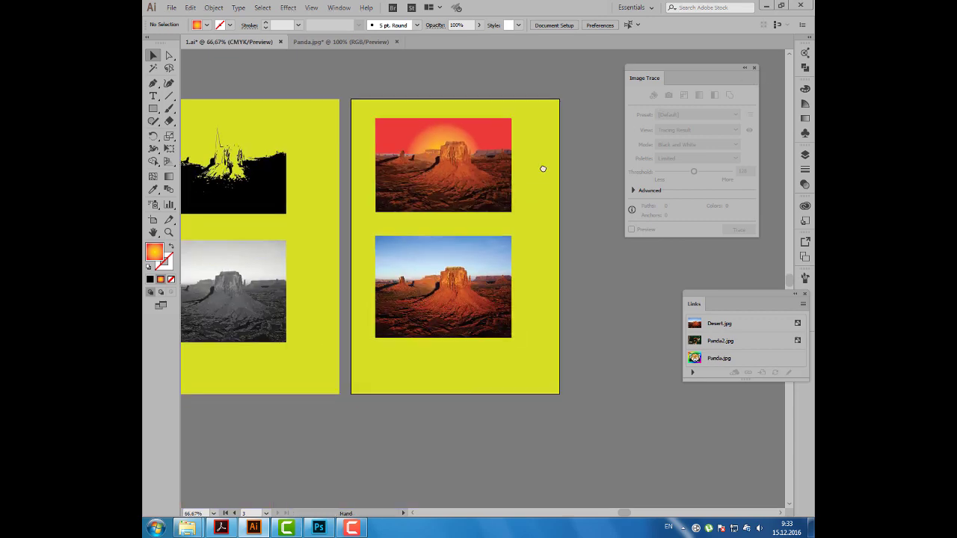
click(474, 247)
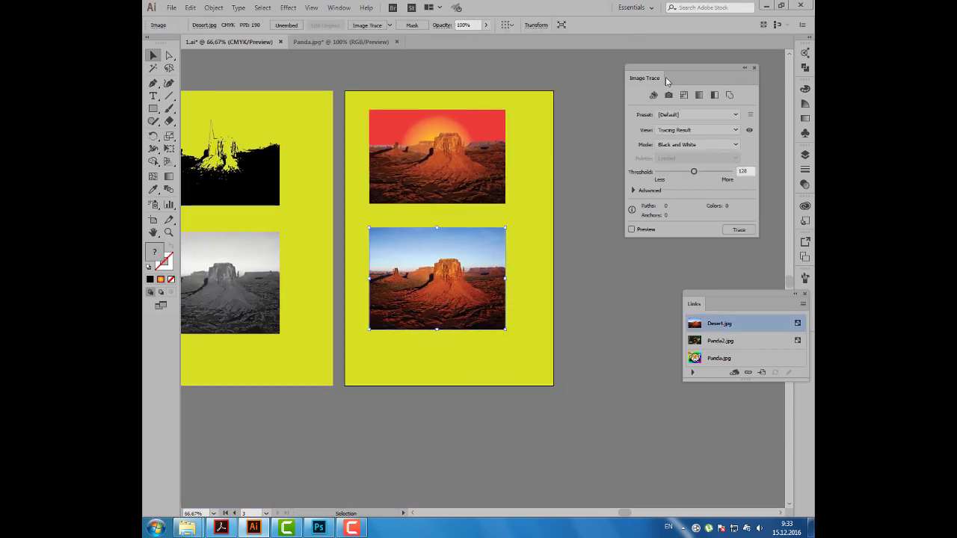
drag(666, 79, 555, 147)
scroll(488, 272, up, 1)
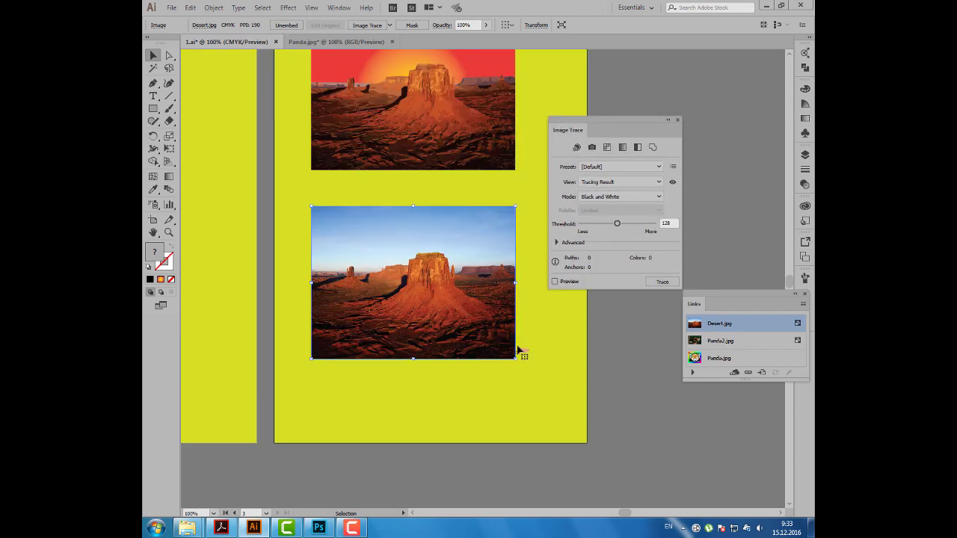
drag(581, 130, 562, 149)
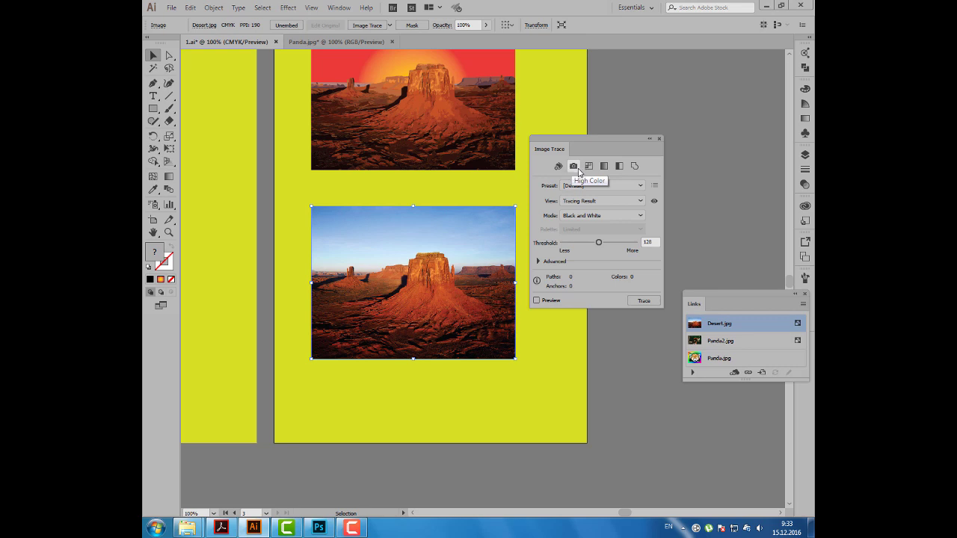
click(574, 166)
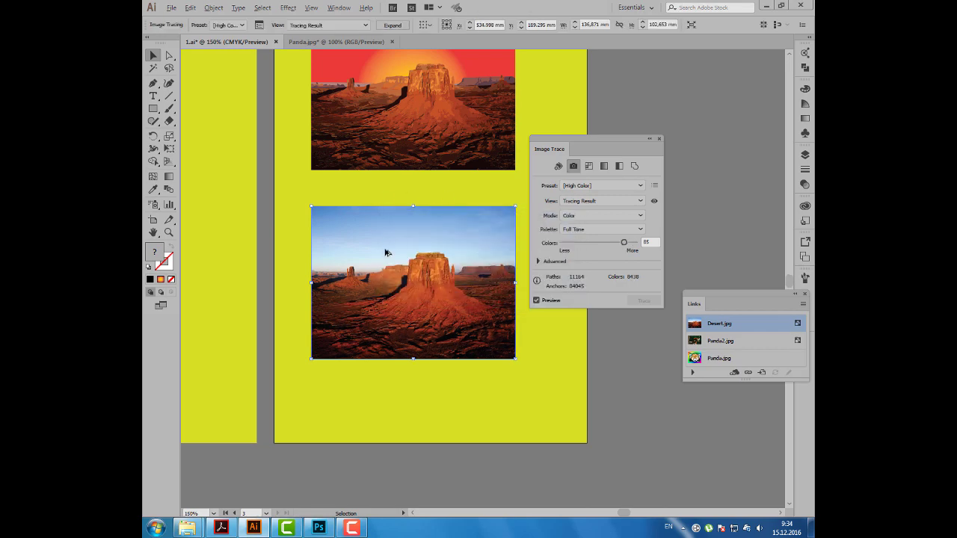
scroll(387, 249, up, 3)
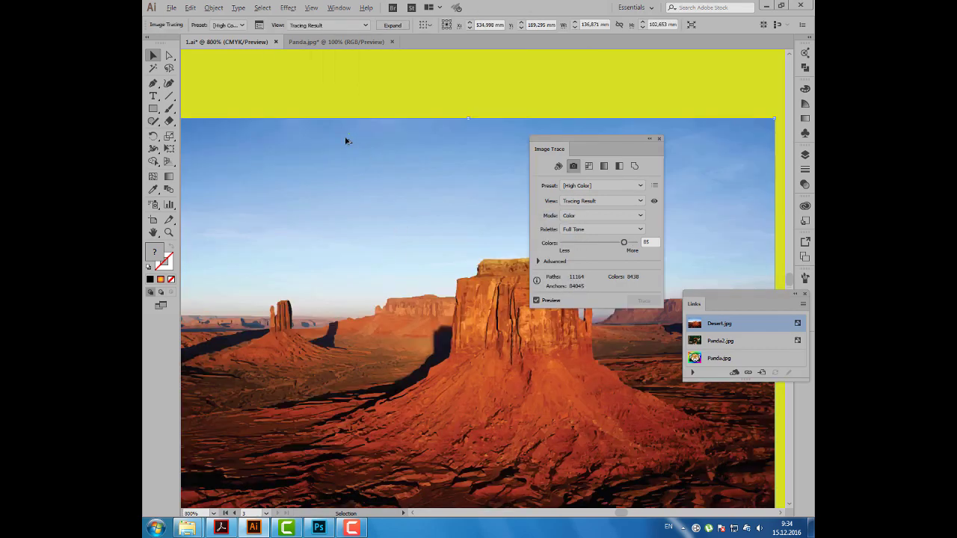
scroll(346, 141, up, 1)
scroll(352, 137, up, 1)
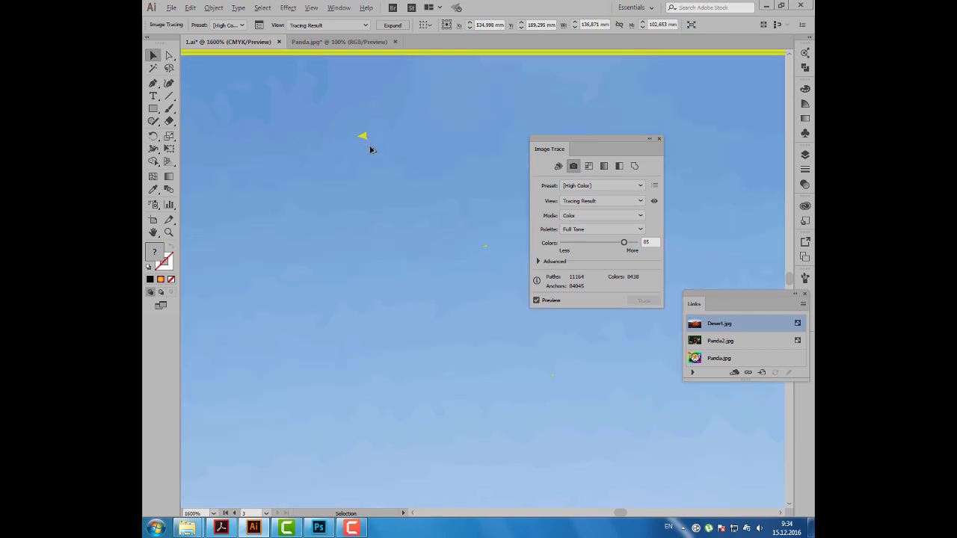
scroll(395, 193, down, 3)
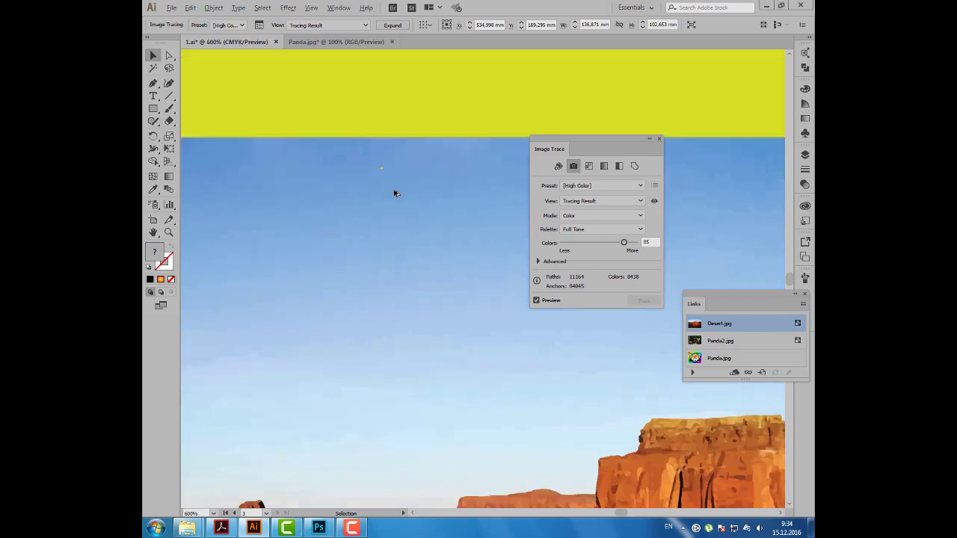
scroll(395, 193, down, 1)
scroll(394, 193, down, 1)
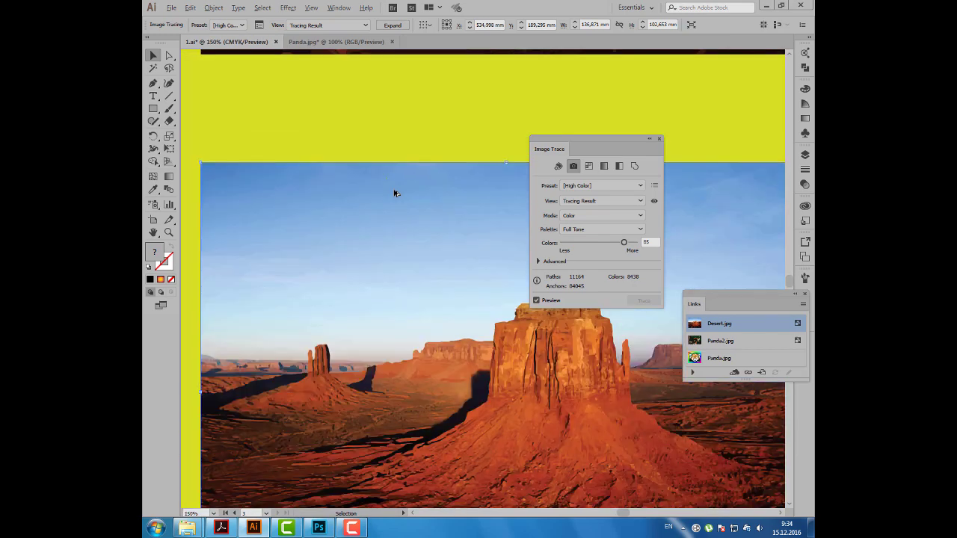
scroll(395, 193, down, 2)
drag(544, 148, 620, 135)
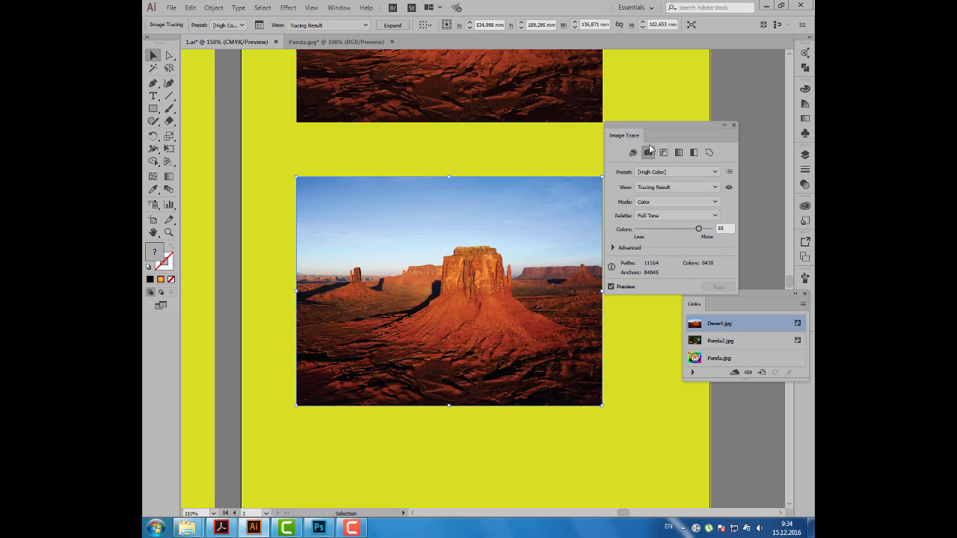
Switch the lower desert trace to the Outline preset with threshold 34
drag(650, 148, 629, 158)
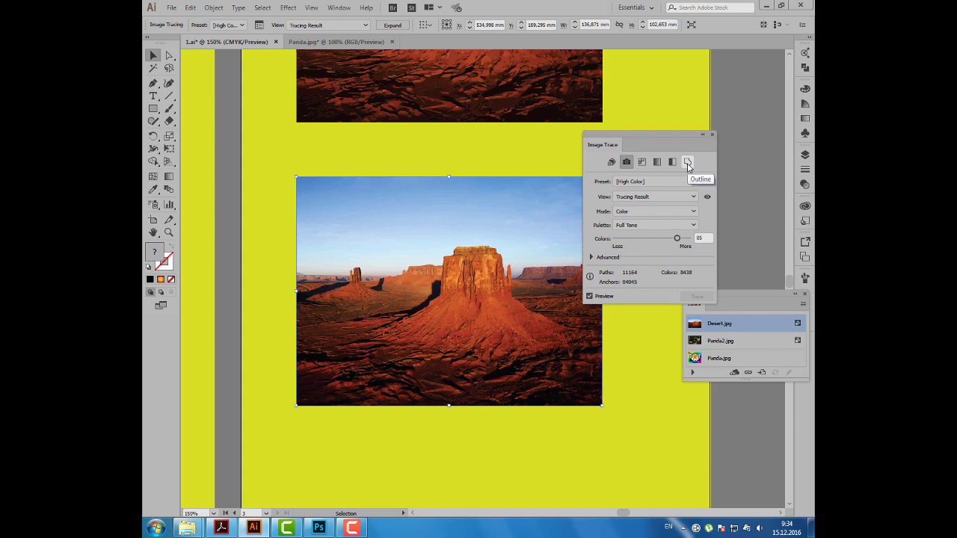
click(688, 163)
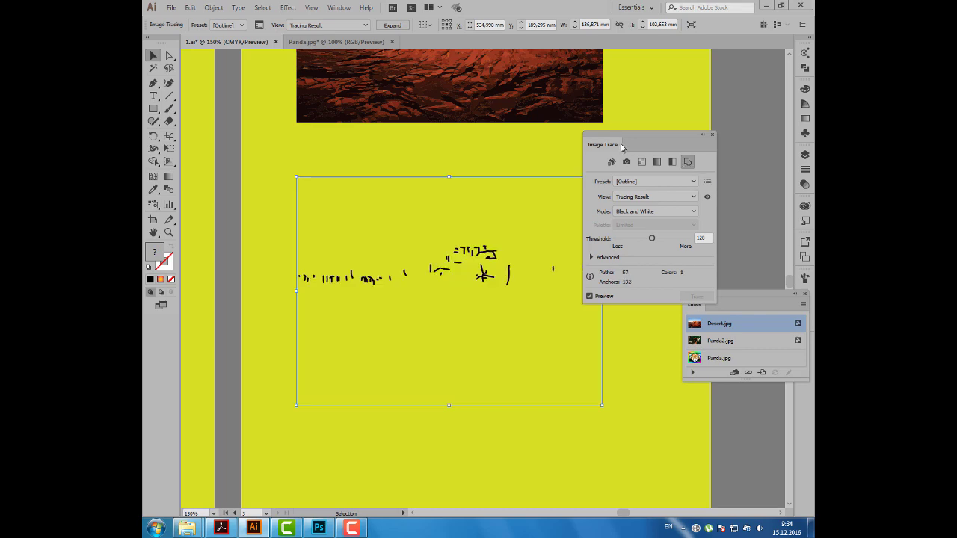
drag(619, 146, 640, 131)
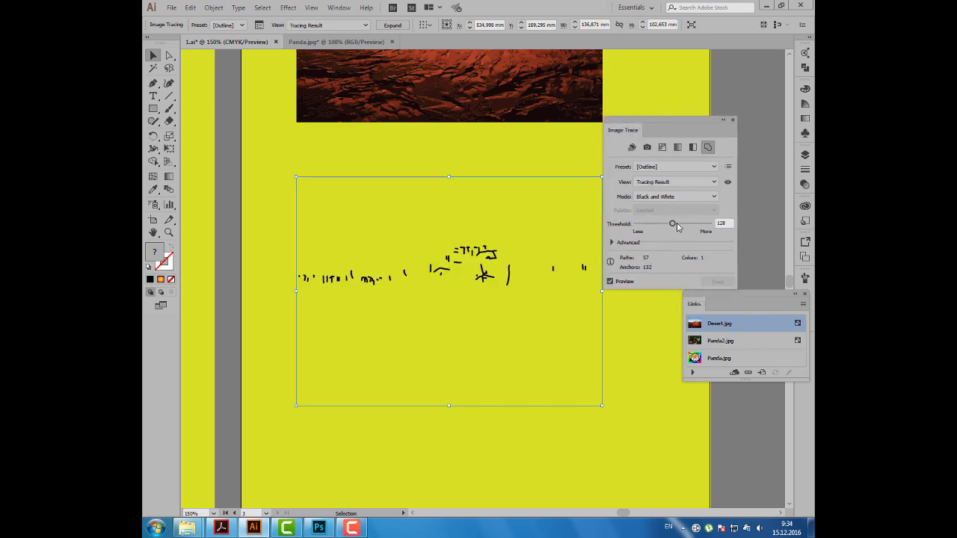
drag(673, 224, 646, 226)
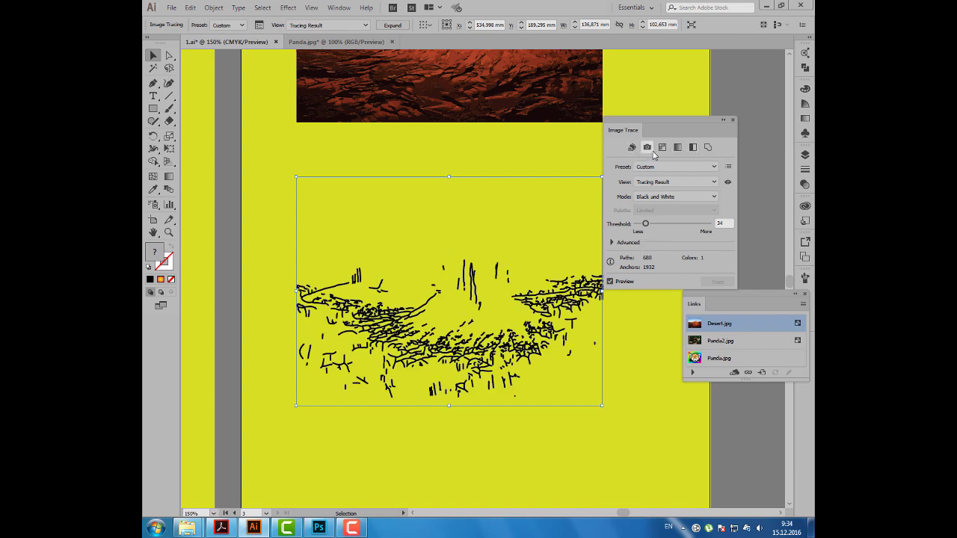
click(659, 197)
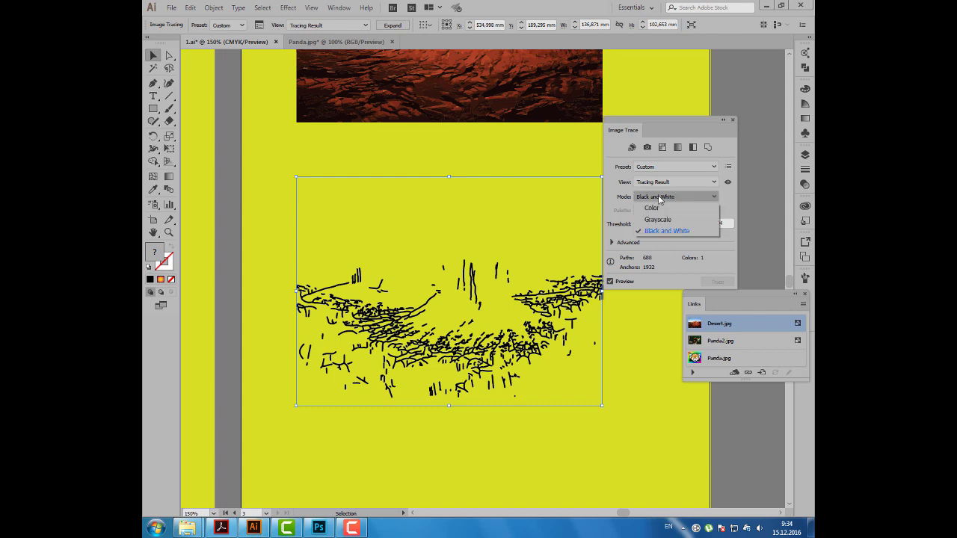